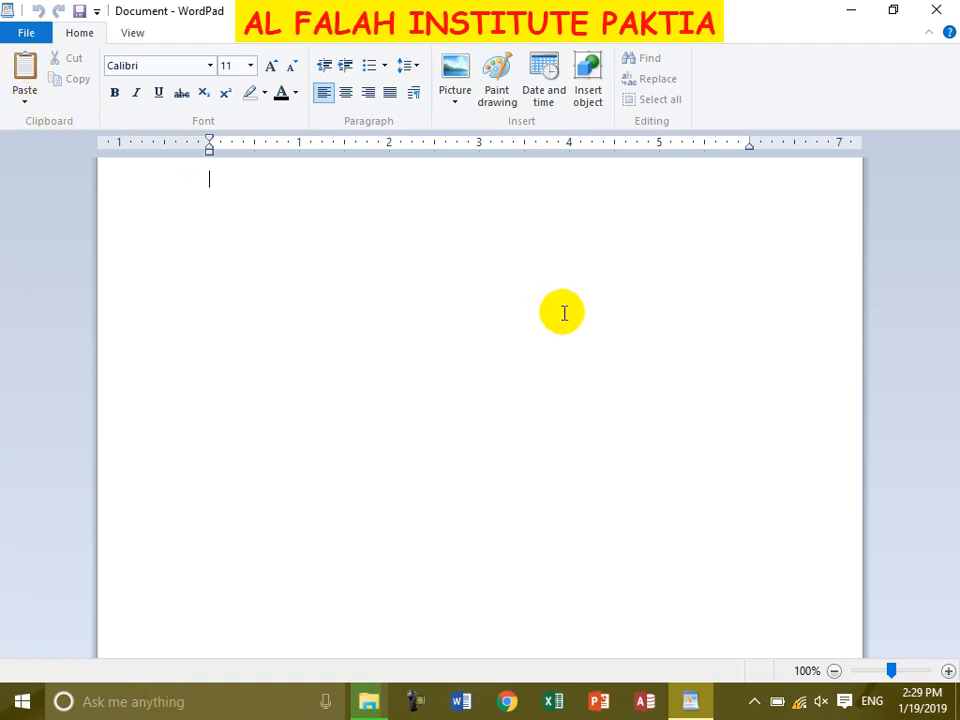
Step: Write "We live in Paktia. Paktia is a province in Afghanistan." in the blank document and start a new line
text(w)
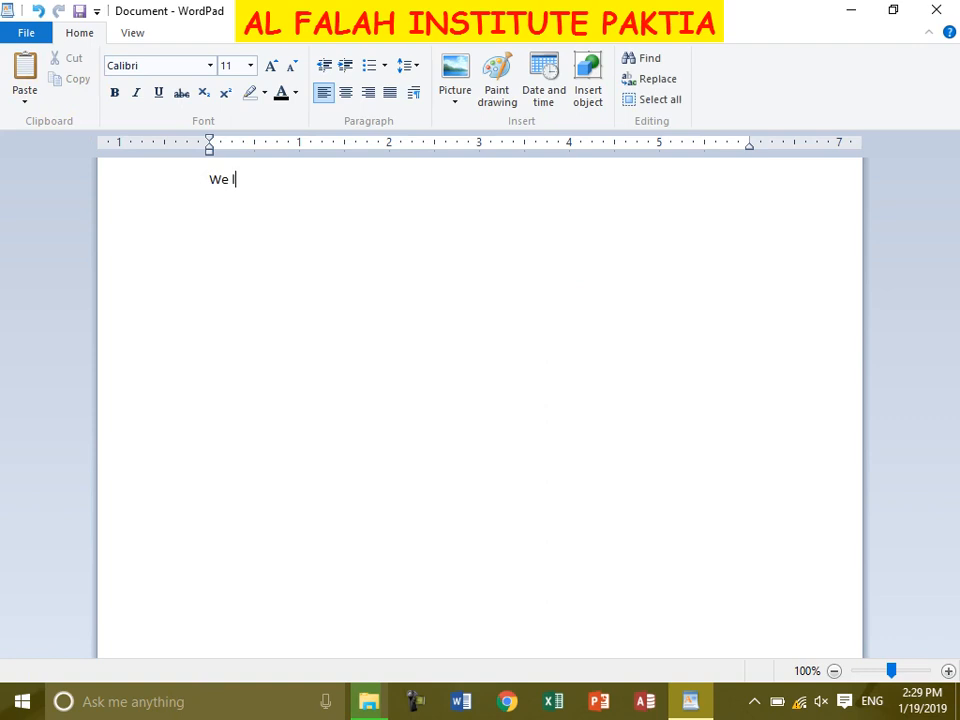
text(e live in Pakit)
key(BackSpace)
key(BackSpace)
key(BackSpace)
text(aktia is a p)
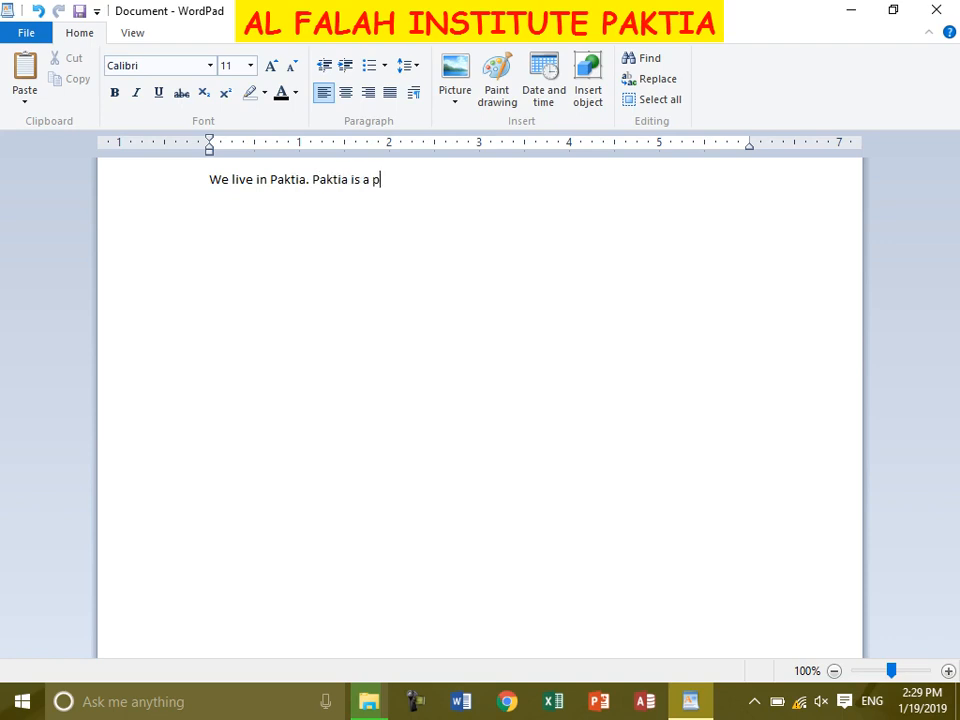
text( Afghanistan.)
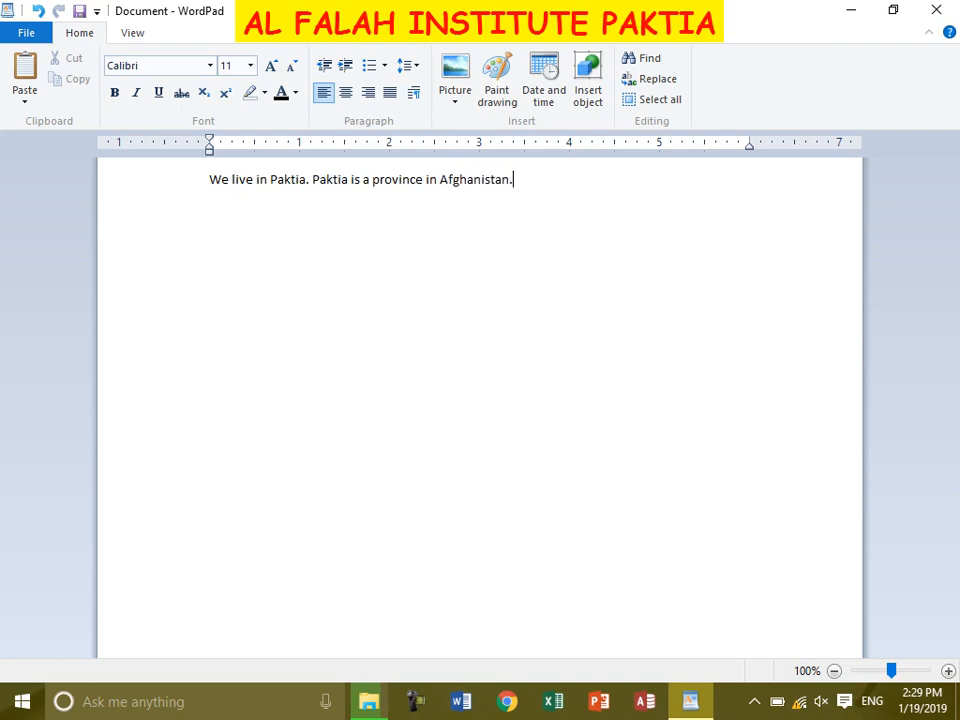
scroll(534, 349, up, 5)
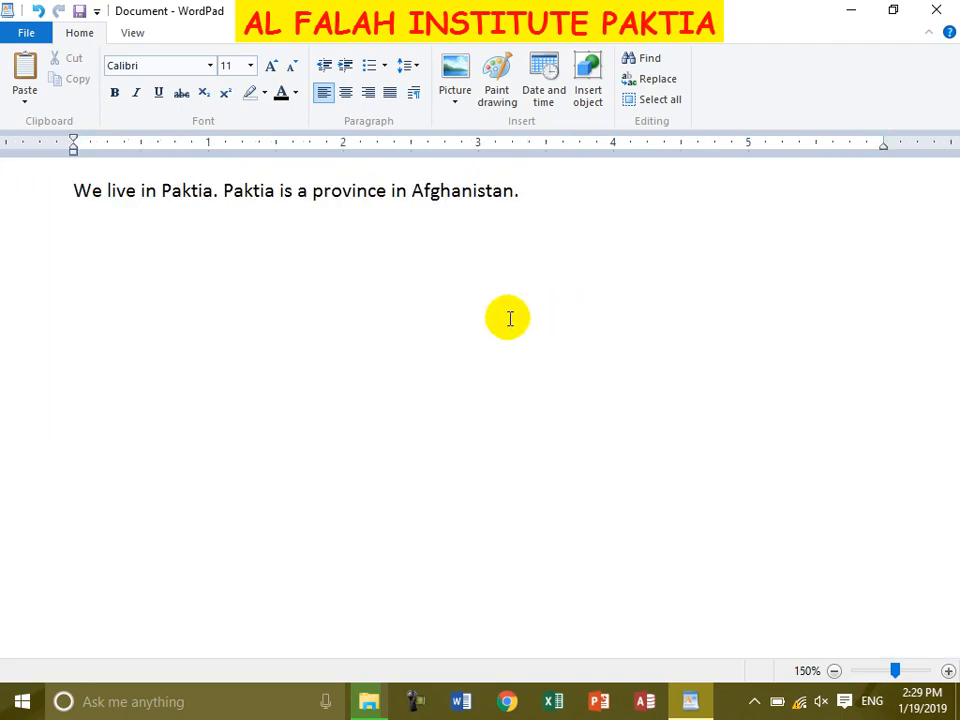
scroll(363, 347, down, 5)
scroll(363, 347, up, 1)
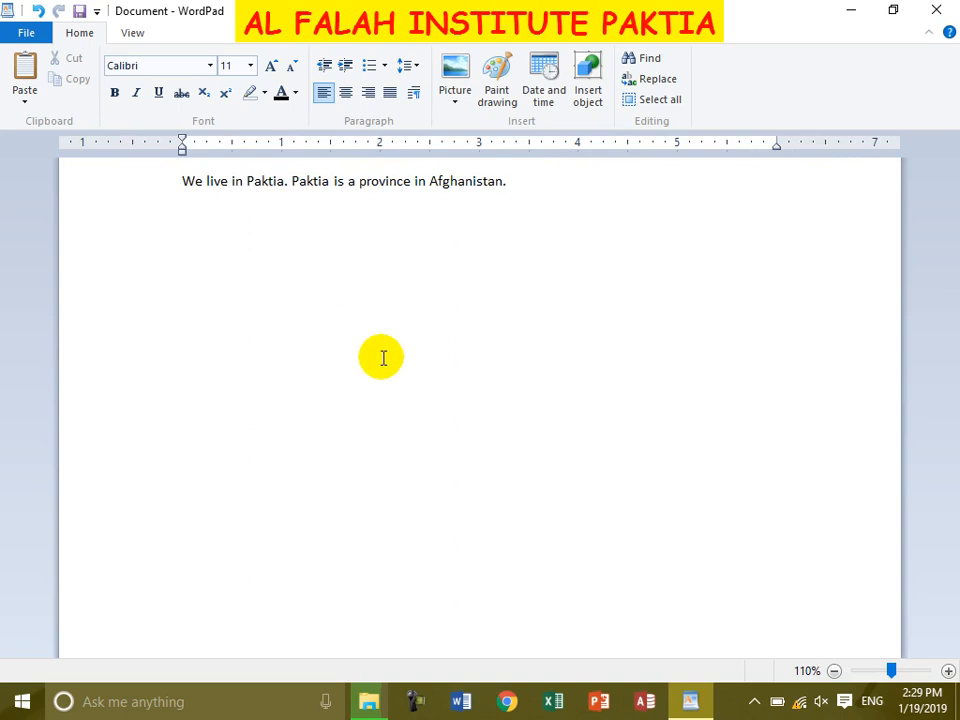
key(Return)
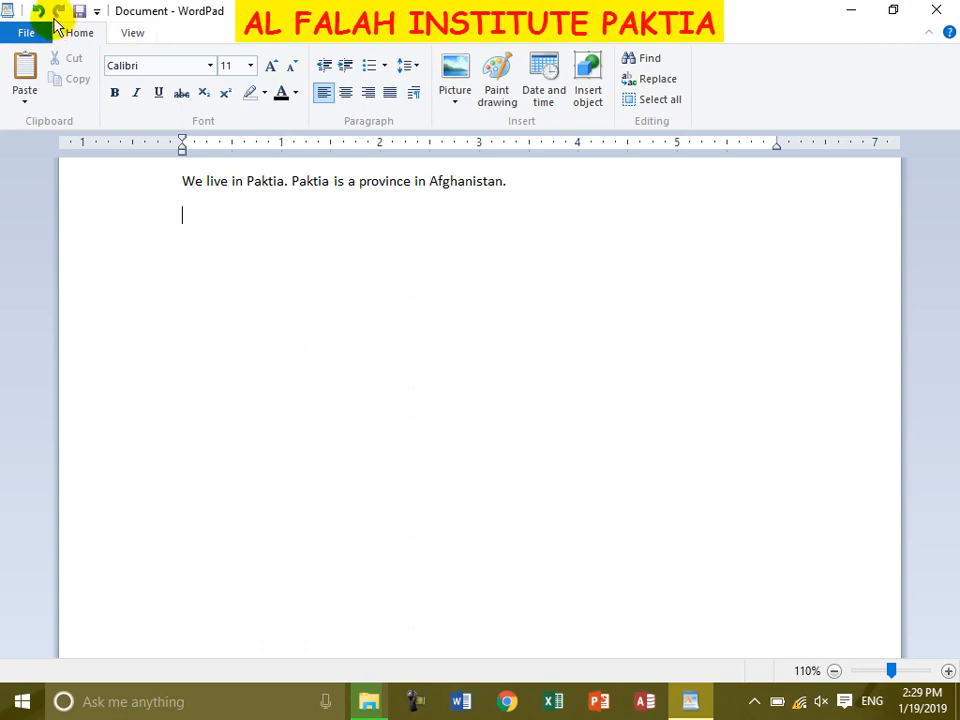
click(7, 12)
click(221, 296)
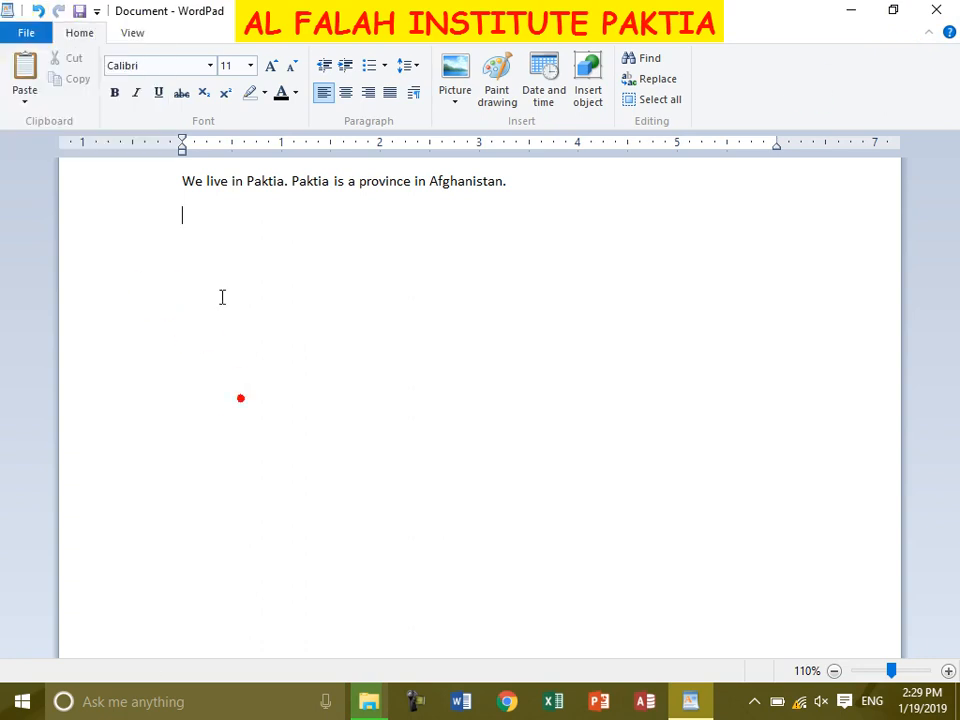
click(7, 11)
click(7, 11)
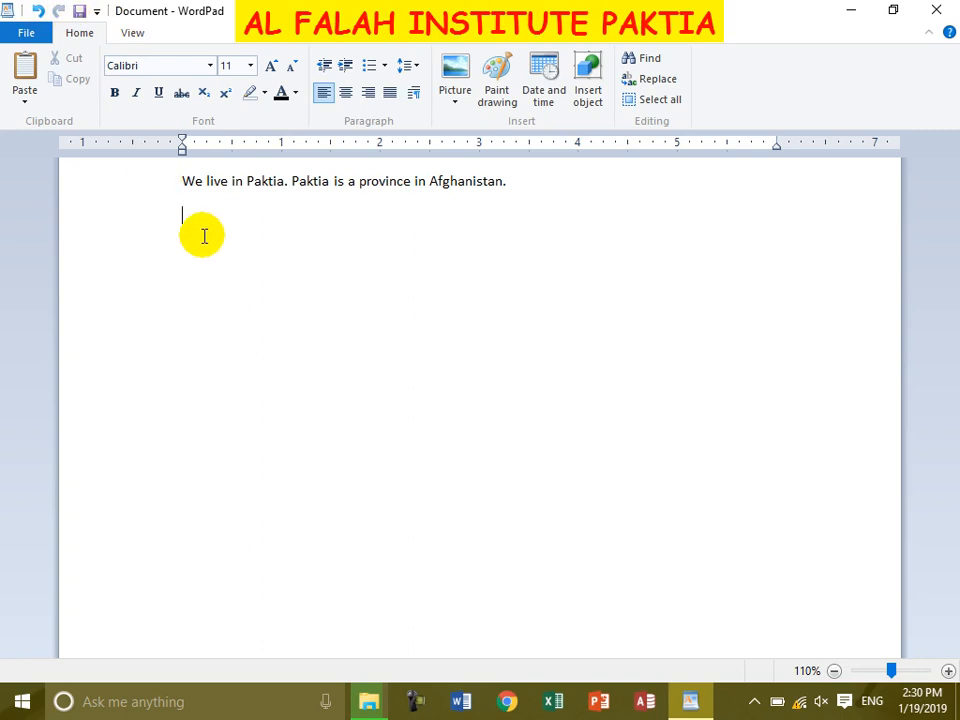
Step: Add "Quick Access Tool bar" and "Tabs Menu" as separate lines below the opening sentence
text(Quick Access)
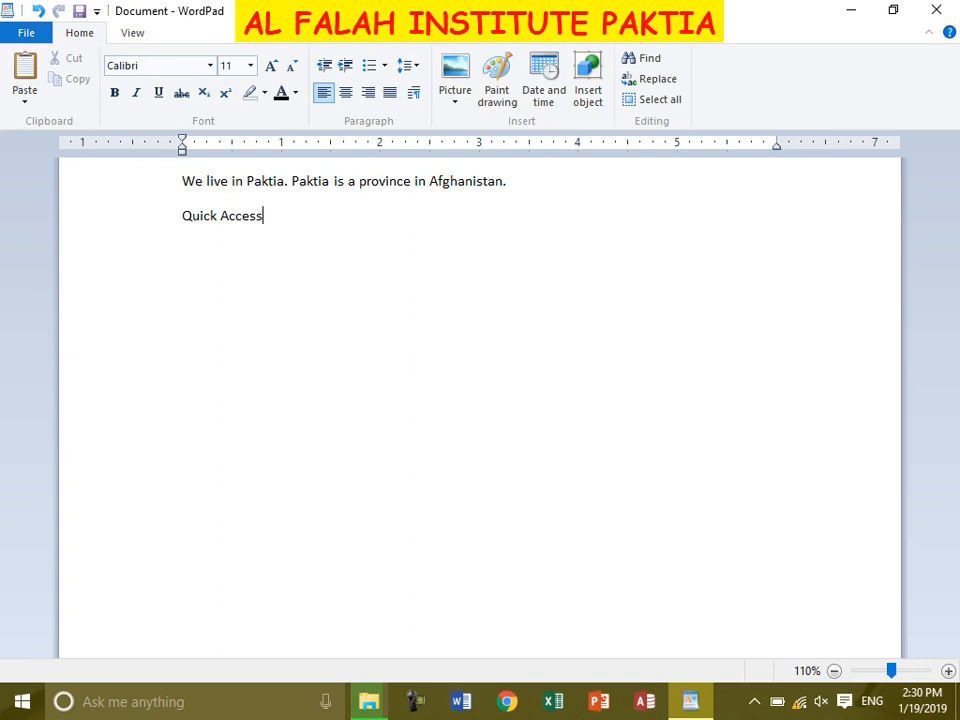
text( Tool bar)
key(Return)
scroll(283, 321, up, 3)
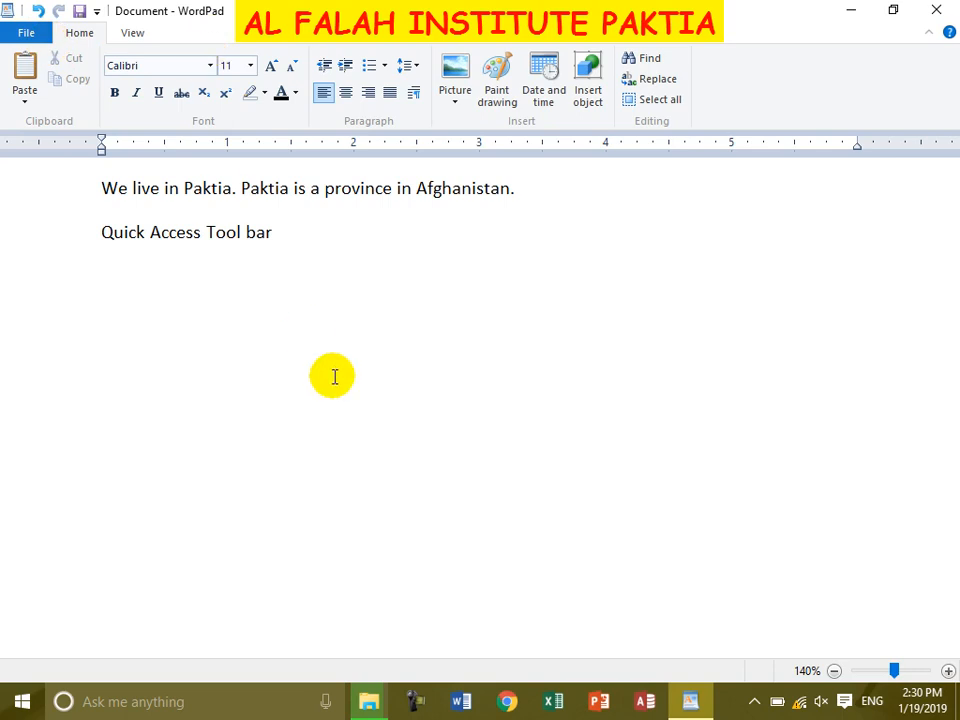
text(T)
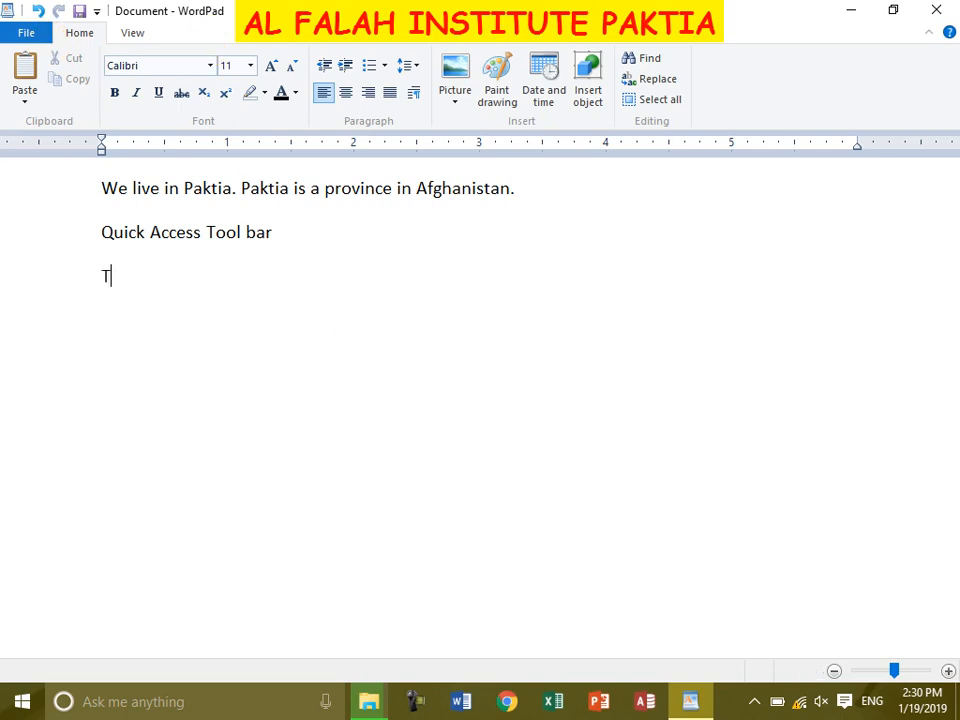
text(abs Menu)
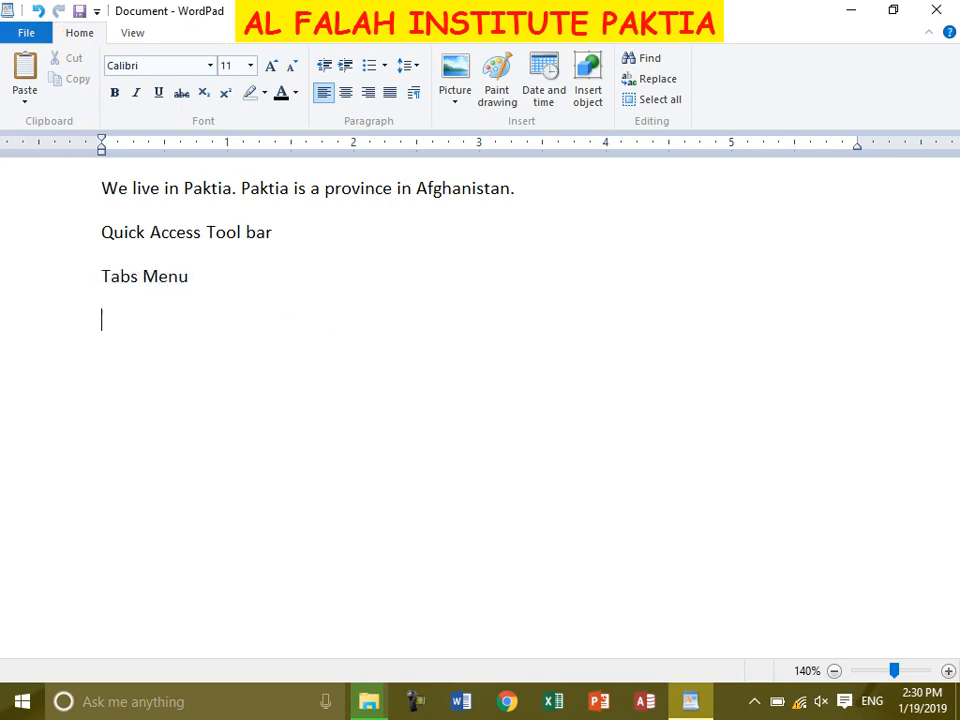
click(134, 33)
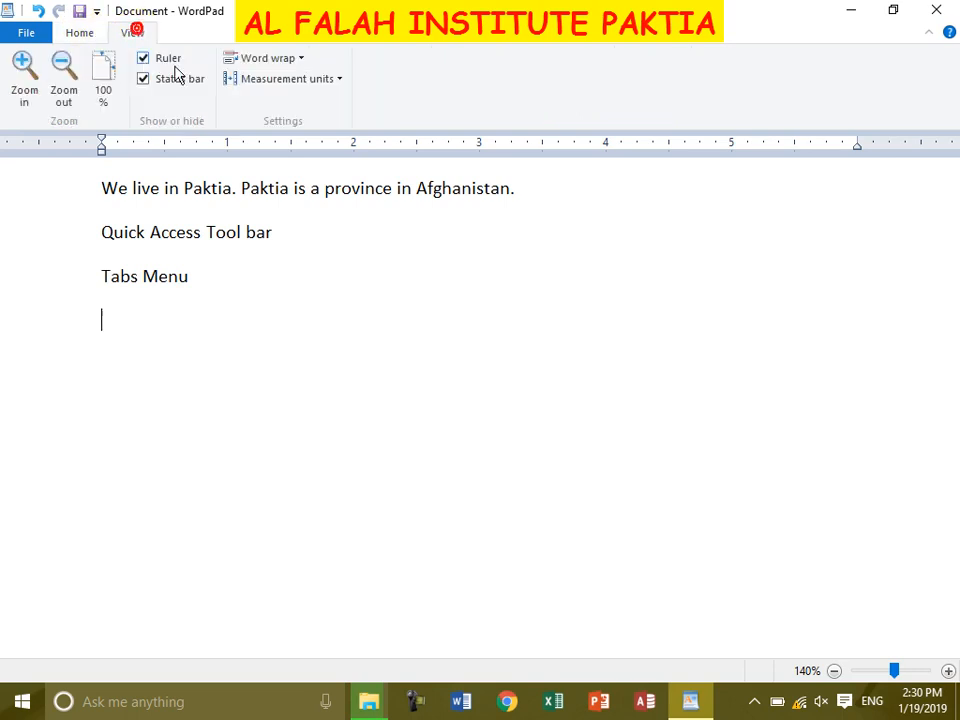
click(66, 32)
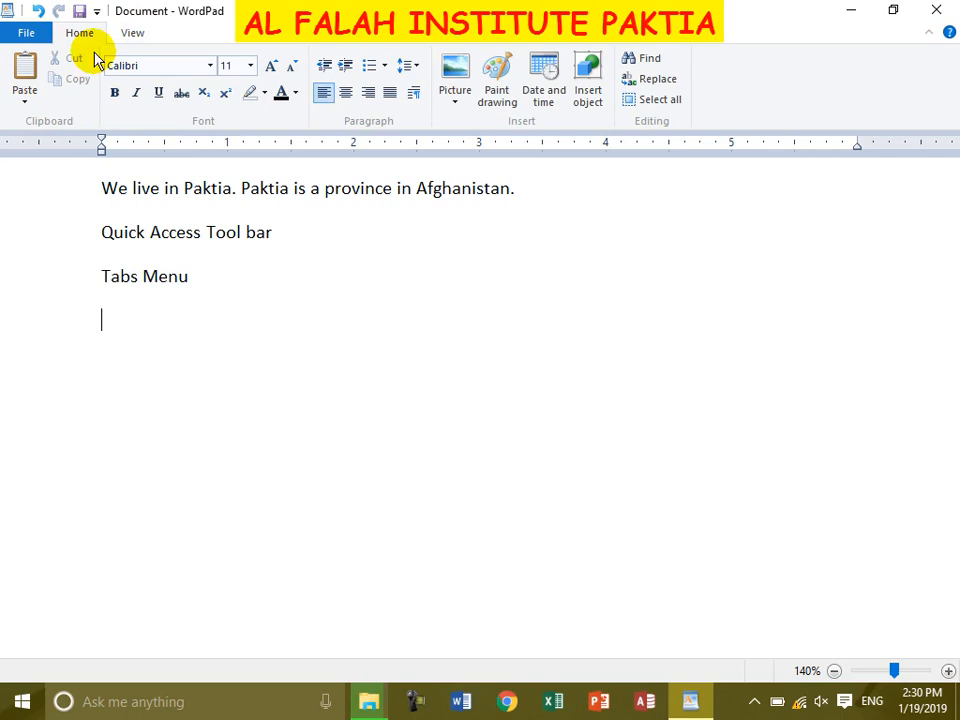
click(125, 33)
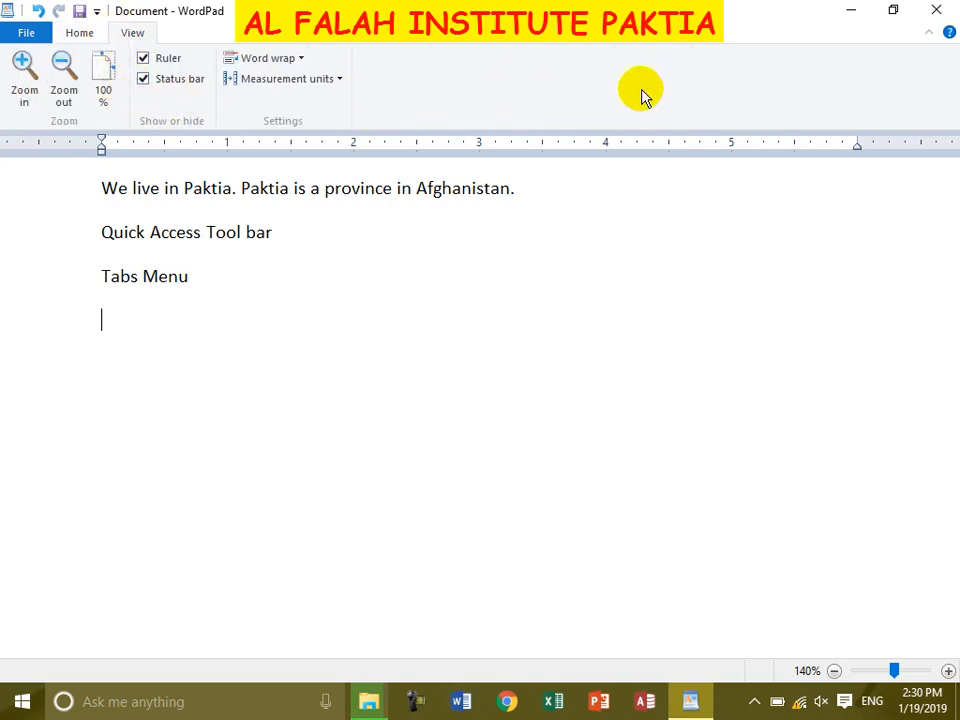
click(88, 36)
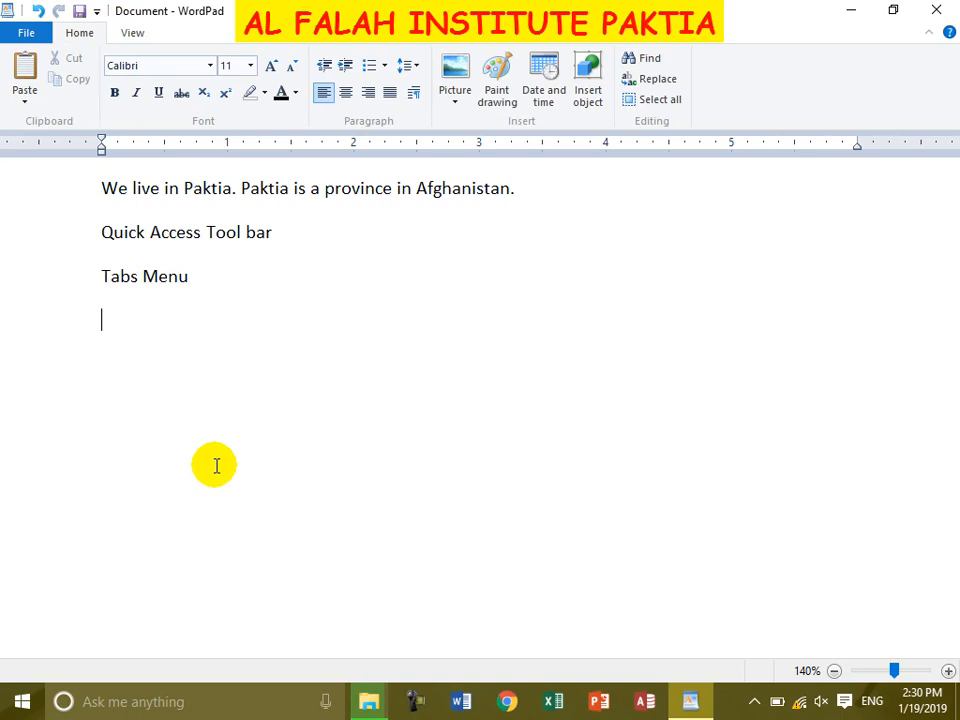
Step: Add "Ribbon", "Section or group" and "Ruler" as separate lines below "Tabs Menu"
text(Ribbon)
key(Return)
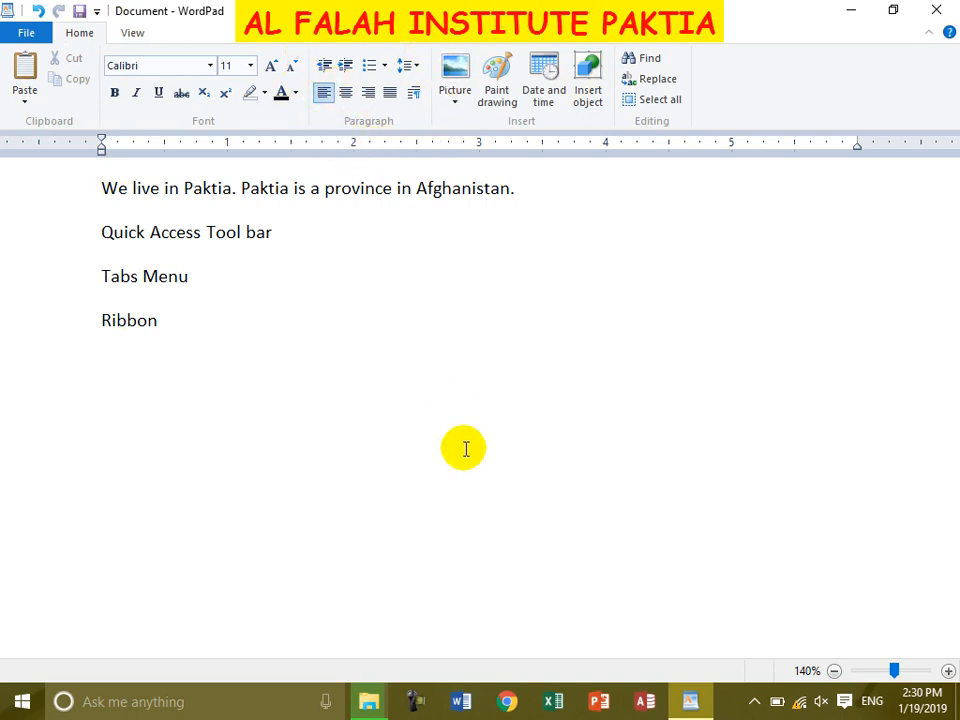
text(Section)
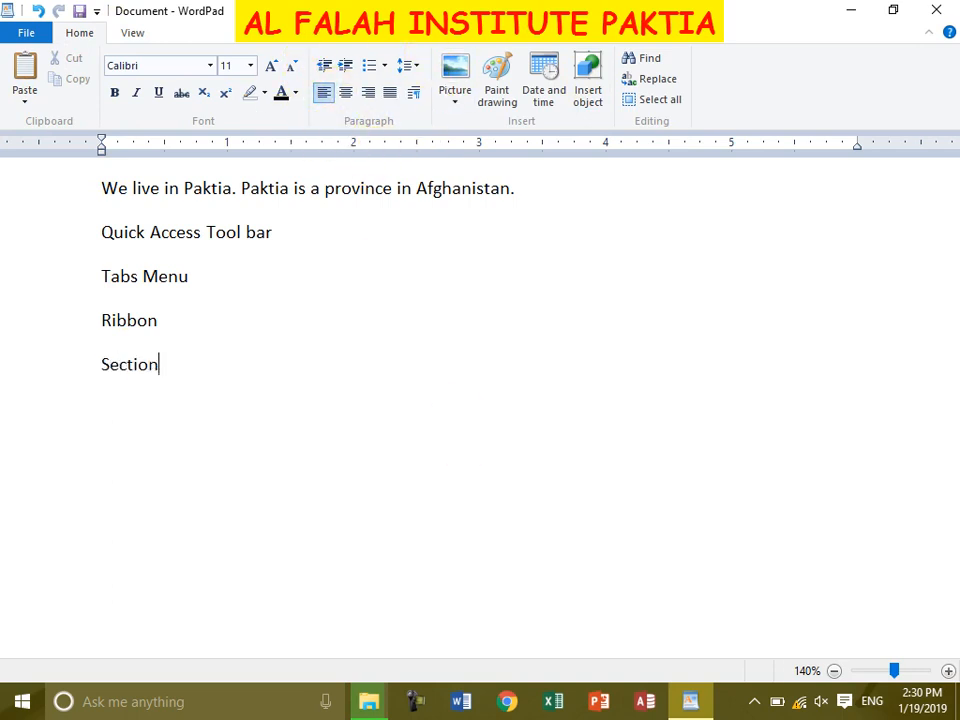
text( or group)
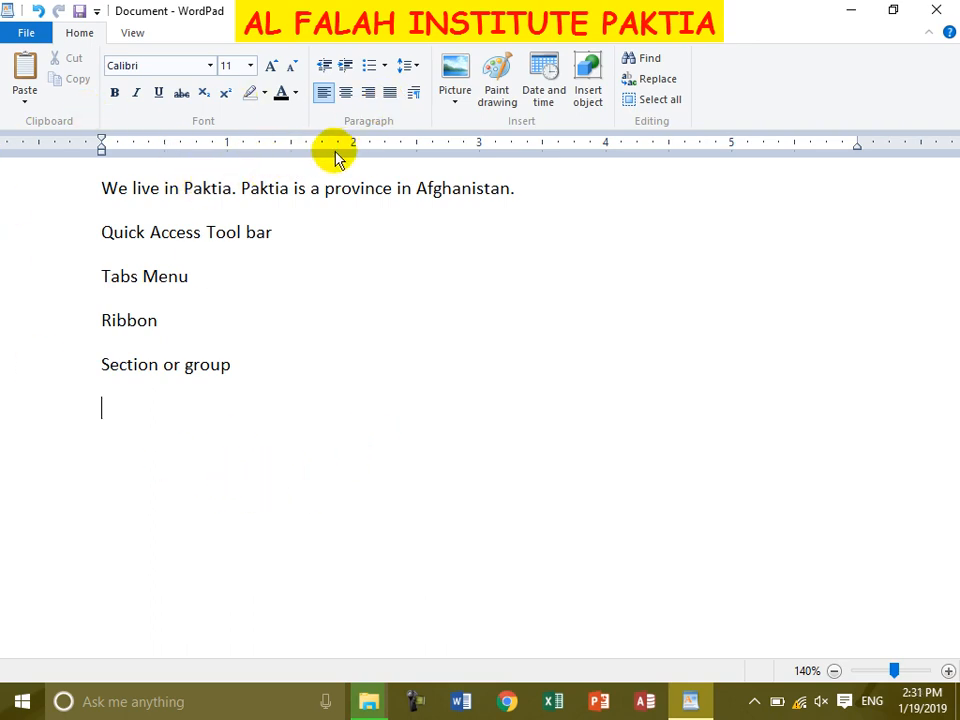
text(Rule)
key(Return)
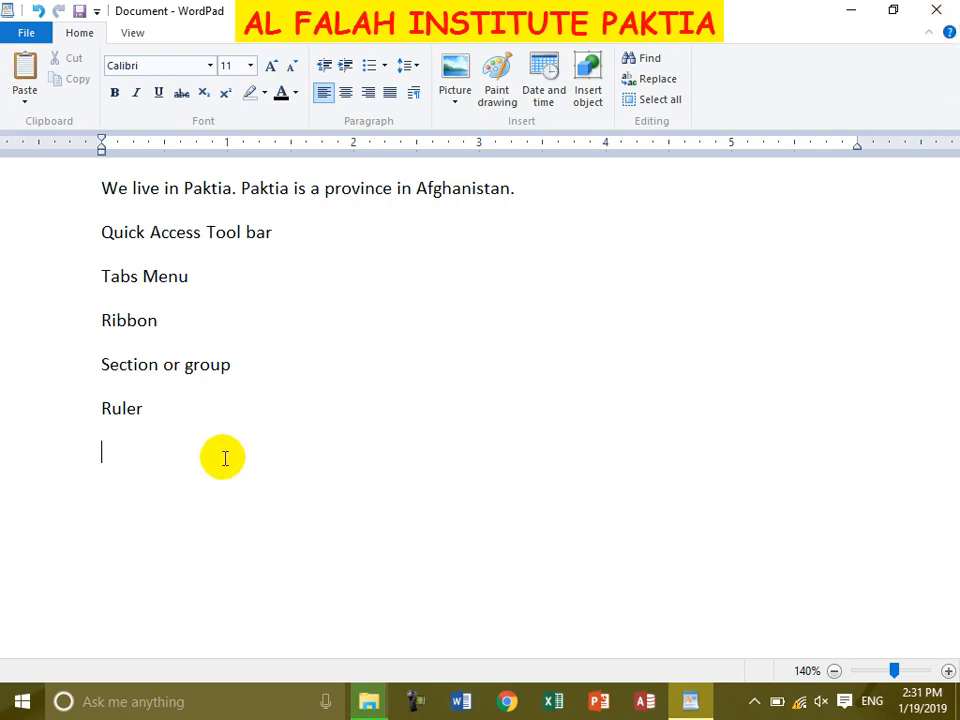
Step: Leave blank lines below "Ruler" and add short filler lines such as "as", "df", "sdf" and "fdsa" to extend the document
key(Return)
key(Return)
key(Return)
text(as)
key(Return)
text(df)
key(Return)
text(sdf)
key(Return)
text(sdf)
key(Return)
text(sa)
key(Return)
text(fdsa)
key(Return)
text(df)
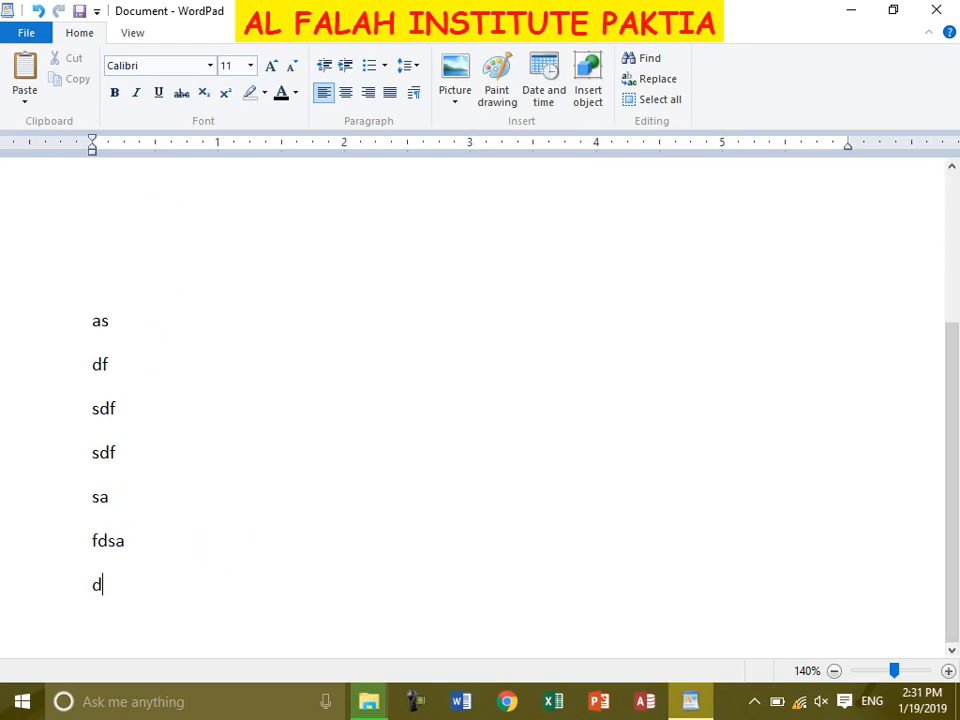
text( sdf)
Step: Add "Status bar" and "Zoom Control" as separate lines directly below "Ruler"
drag(943, 557, 955, 357)
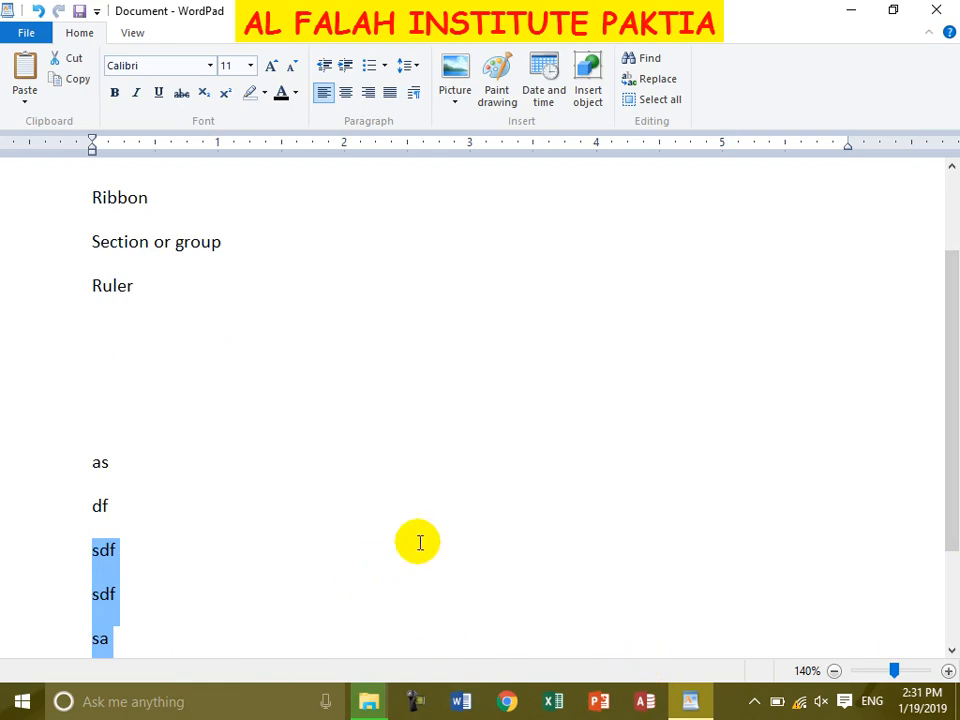
click(109, 345)
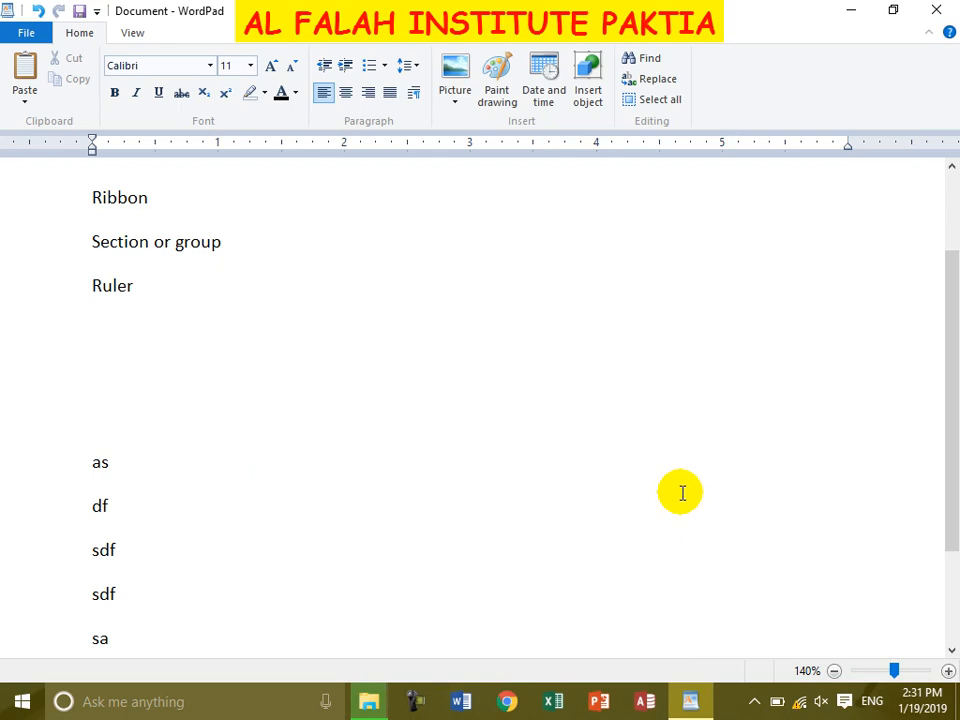
text(Status bar)
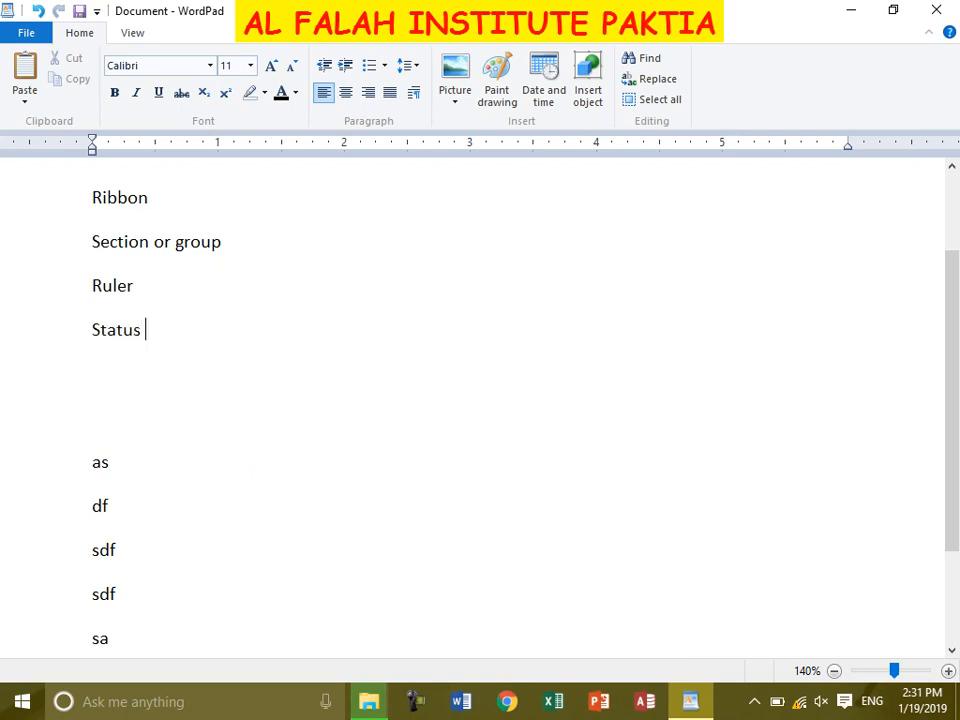
key(Return)
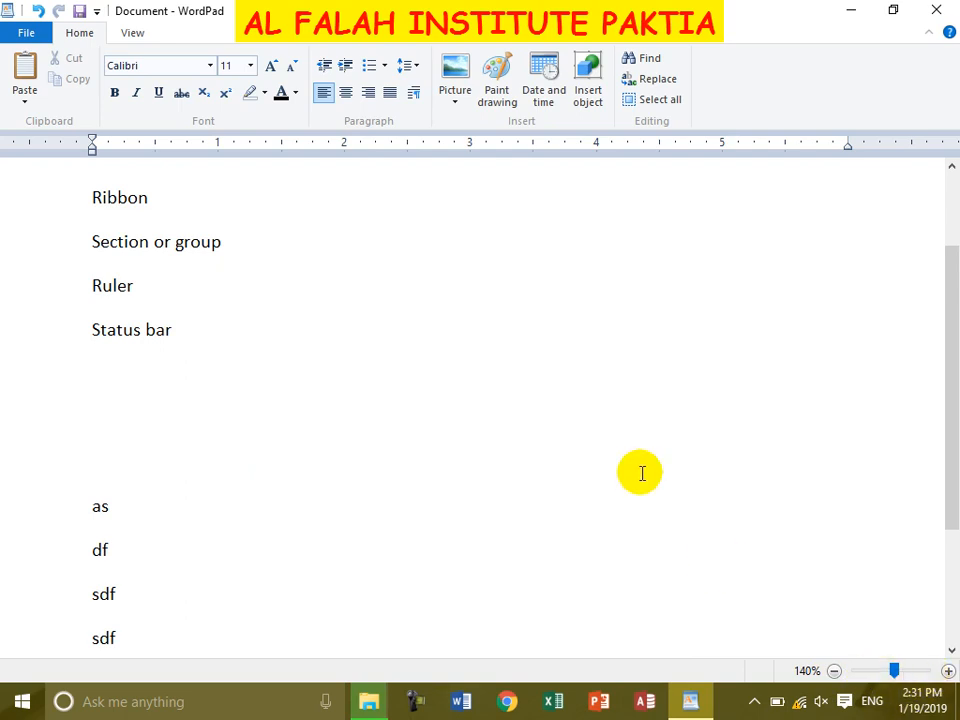
text(Zoom Co)
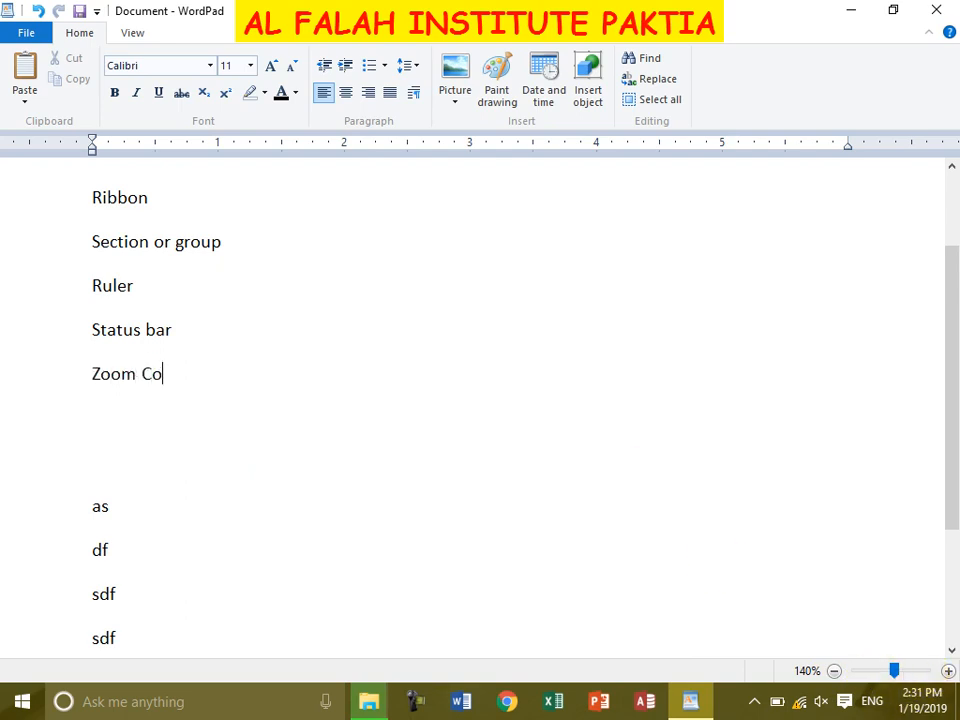
text(ntrol)
key(Return)
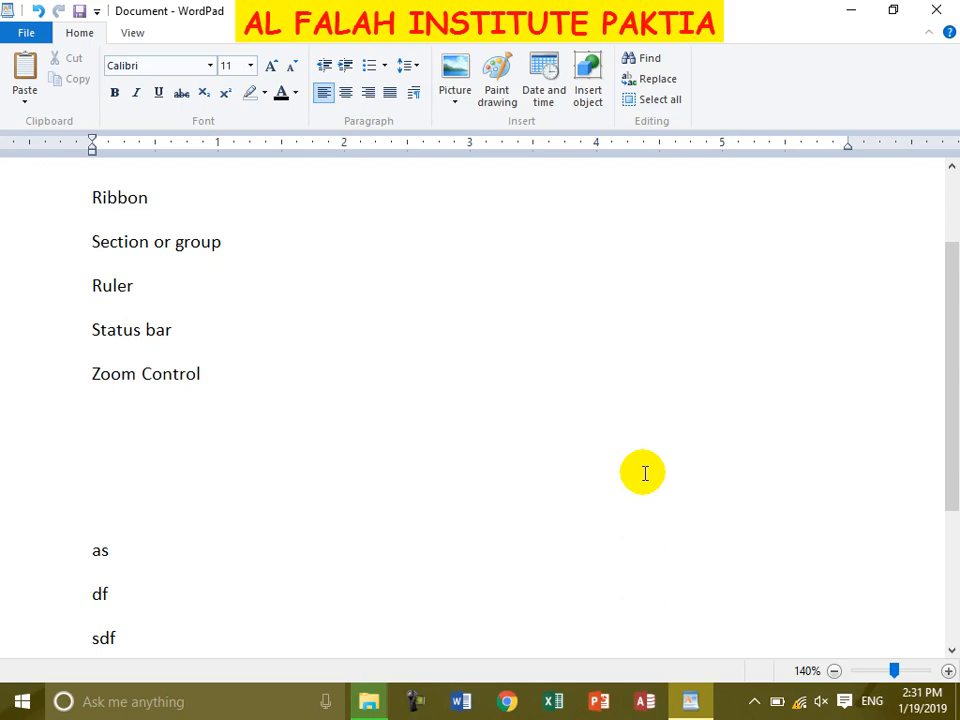
Step: Zoom the document in stepwise to 230%
click(950, 674)
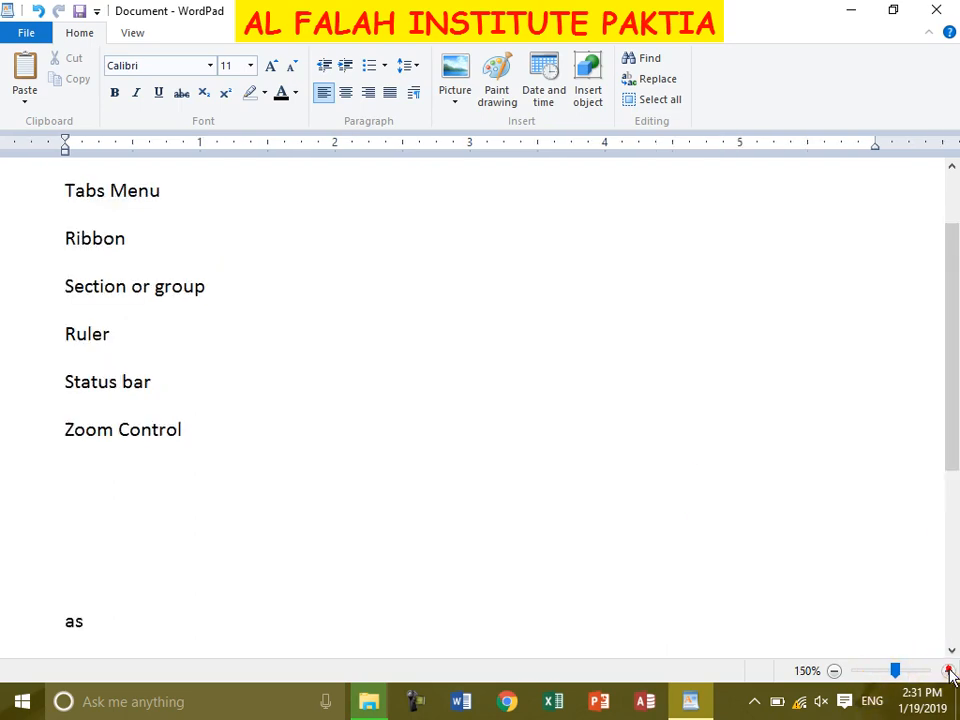
click(950, 674)
click(950, 674)
click(950, 674)
click(950, 674)
click(950, 674)
click(950, 674)
click(950, 674)
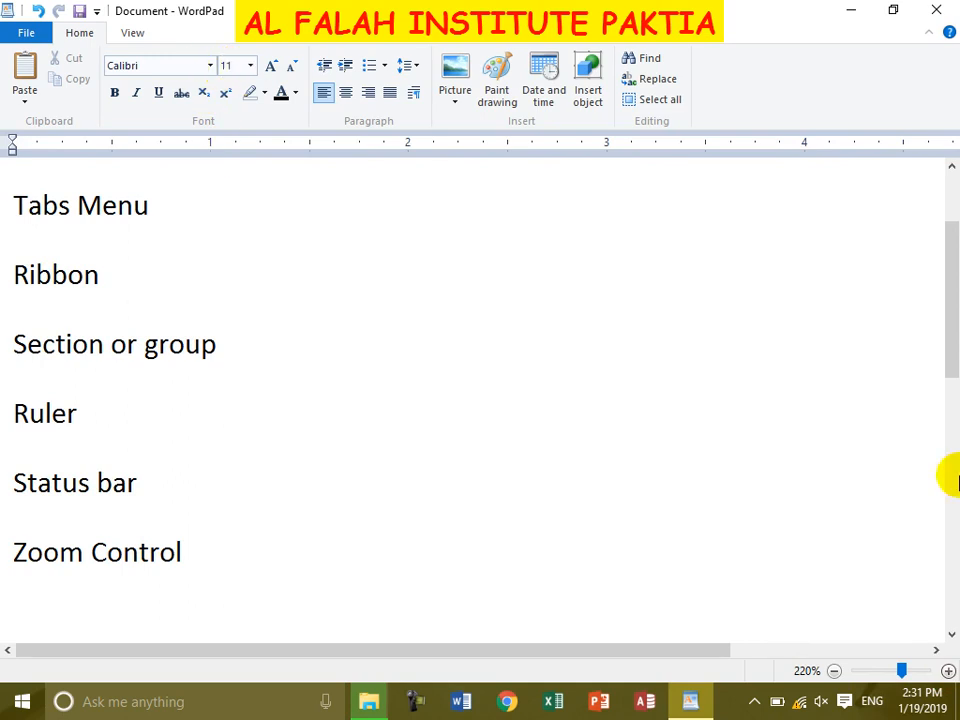
click(950, 674)
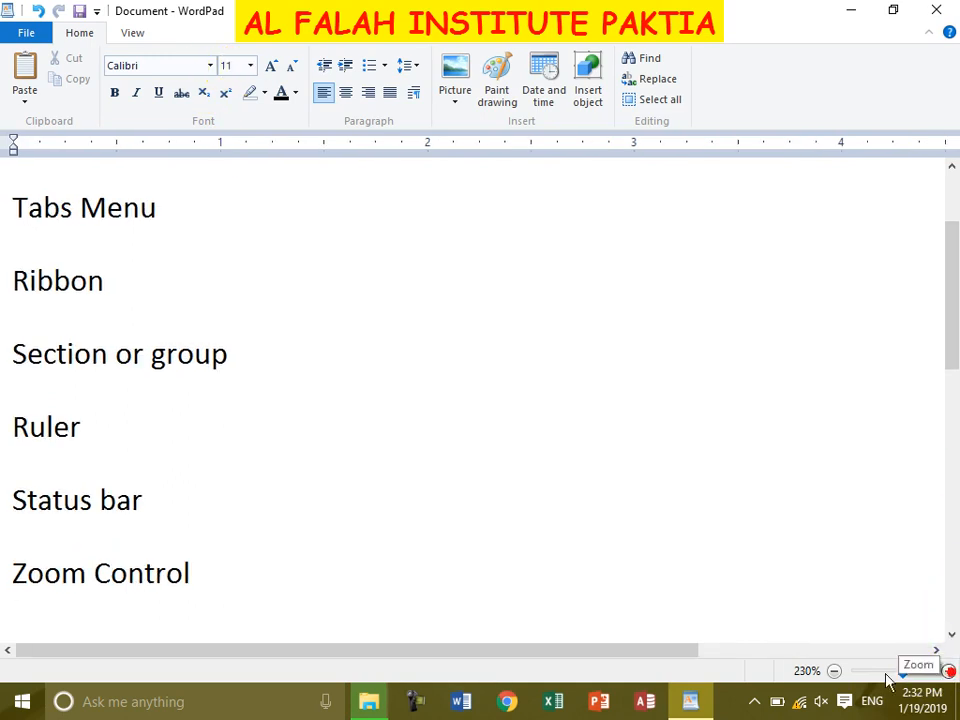
Step: Zoom the document back out stepwise to 120%
click(834, 671)
click(834, 671)
click(834, 671)
click(834, 671)
click(834, 671)
click(834, 671)
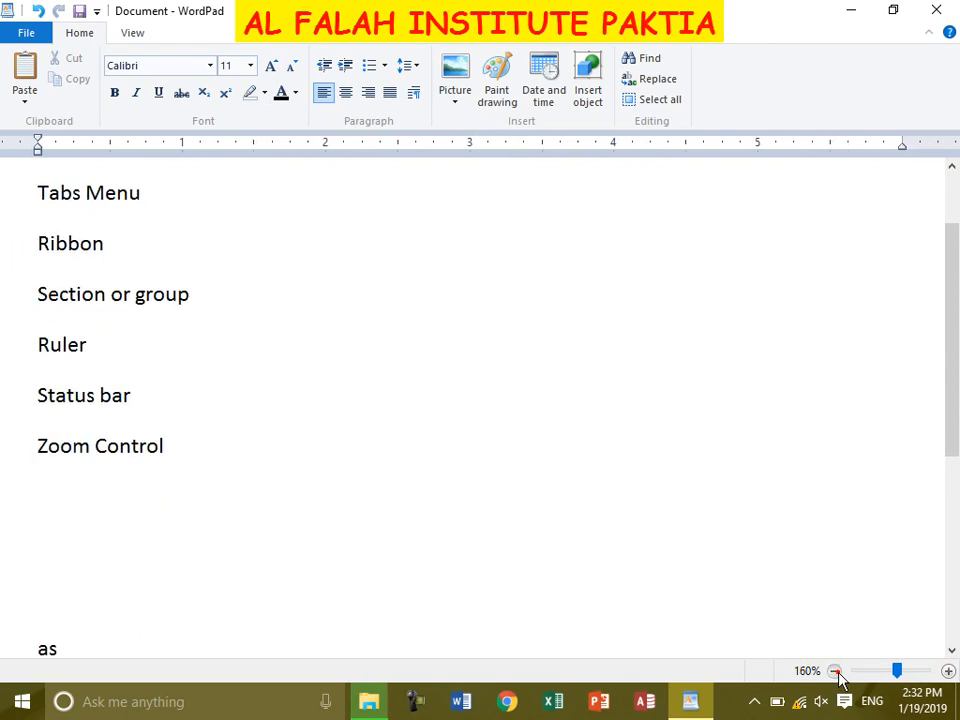
click(834, 671)
click(834, 671)
click(834, 671)
click(834, 671)
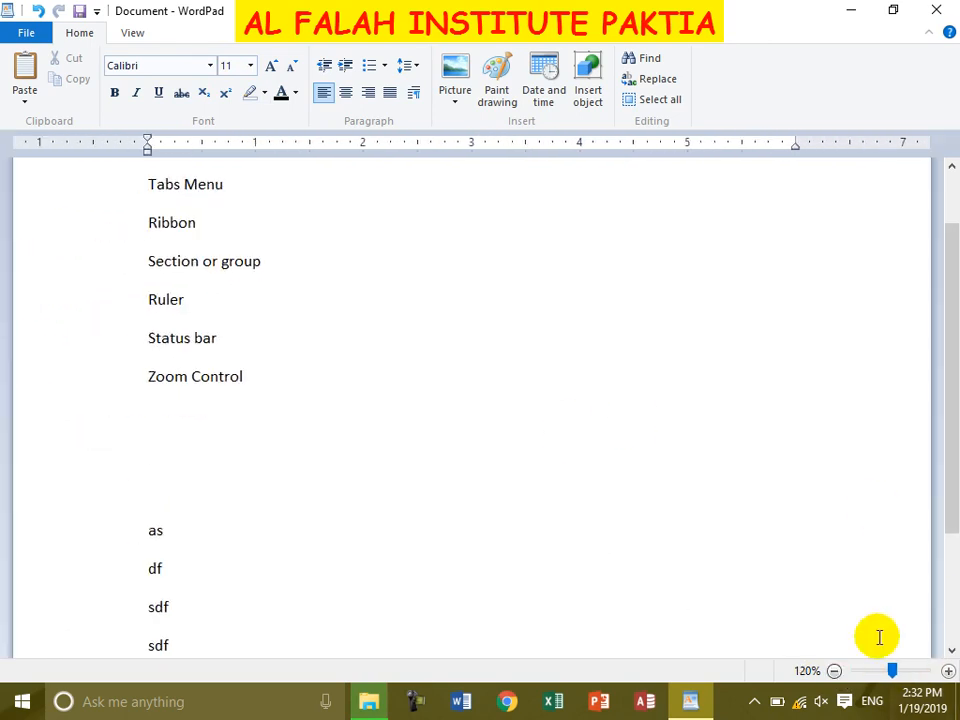
click(949, 671)
click(834, 671)
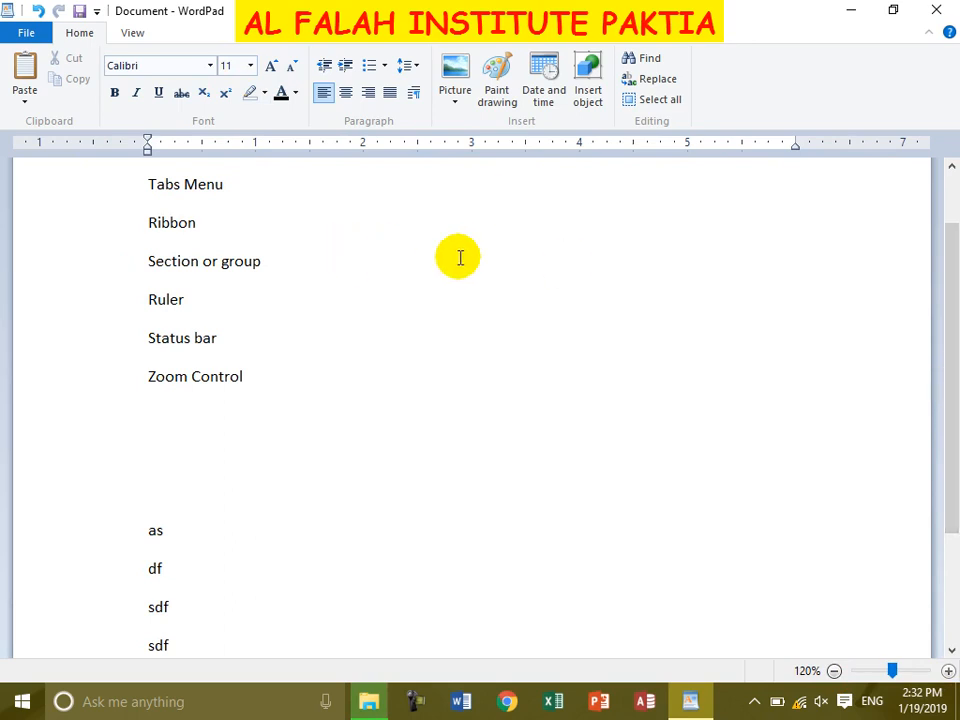
Step: Place the cursor on the blank line below "Zoom Control" and zoom the document in to 300%, and out to 10%
click(162, 428)
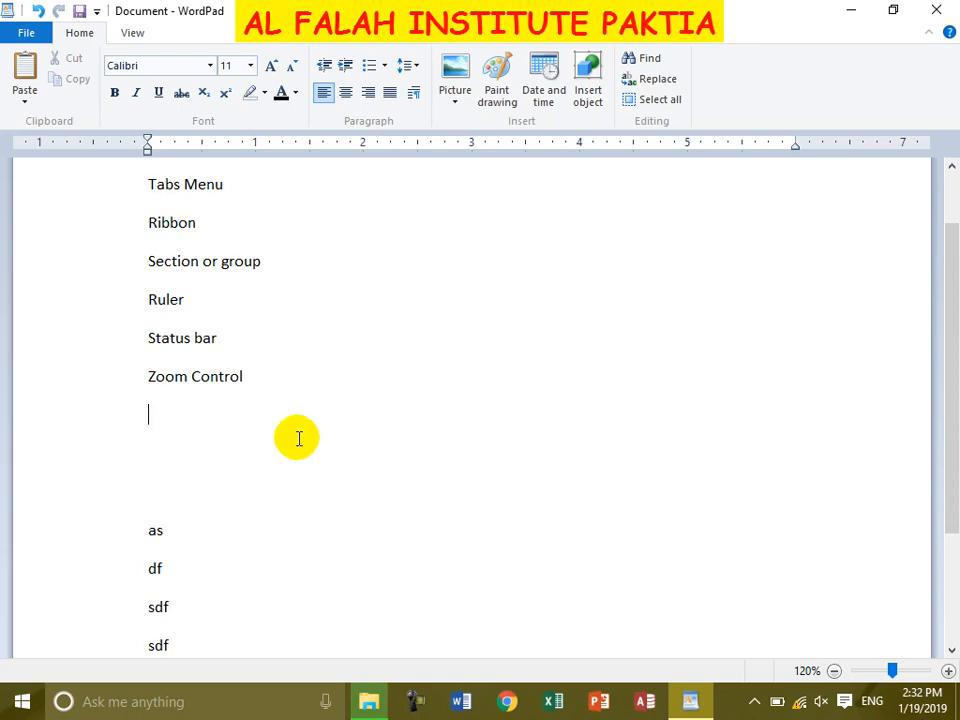
scroll(204, 440, up, 2)
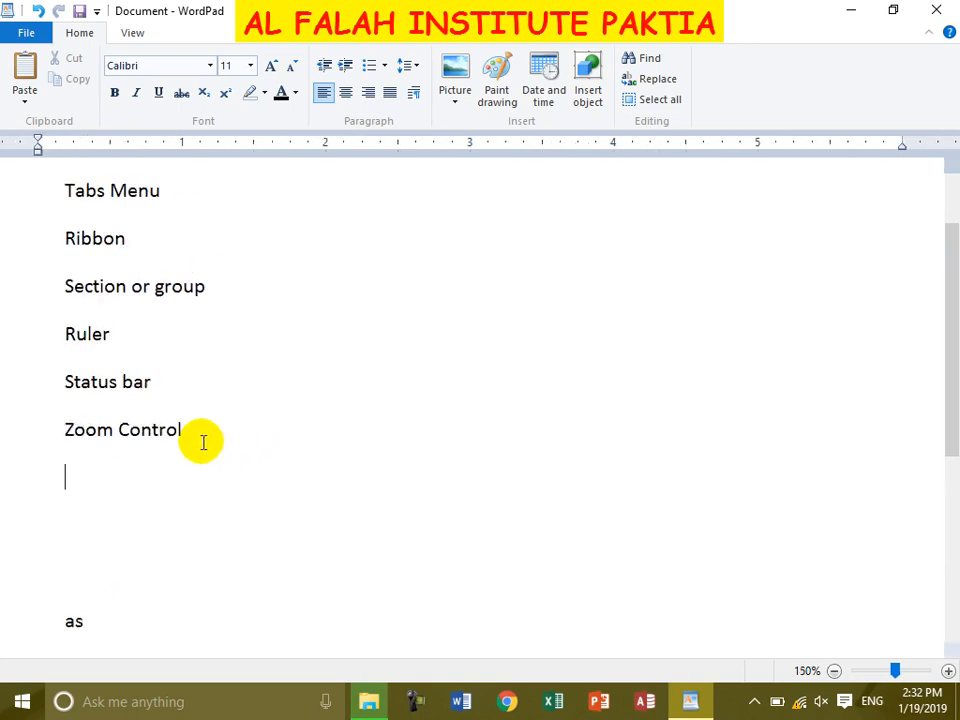
scroll(203, 442, up, 6)
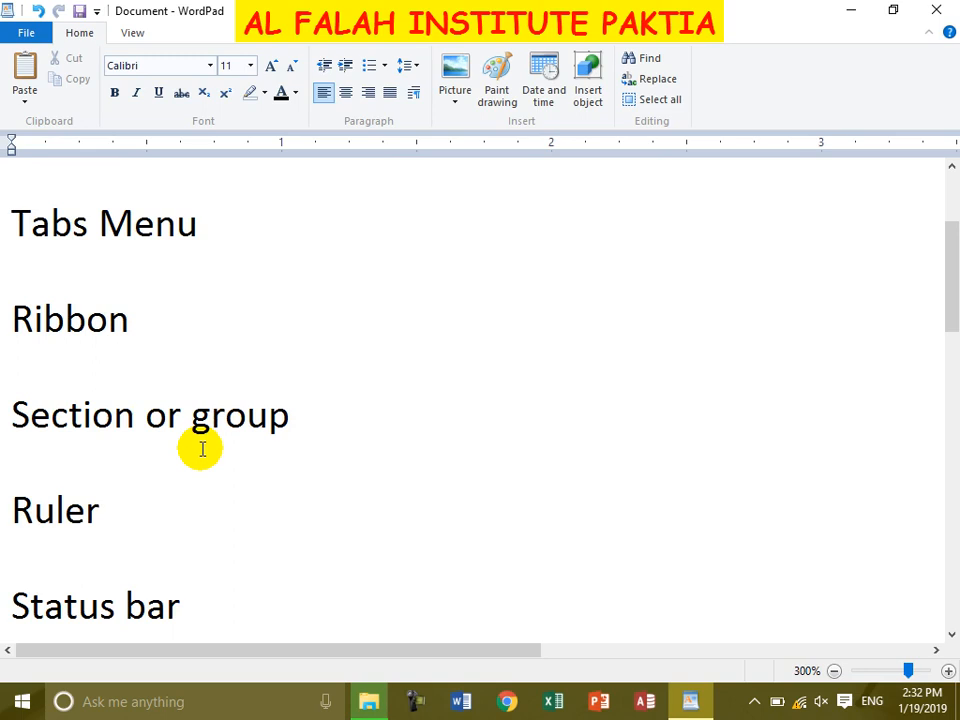
scroll(202, 450, down, 8)
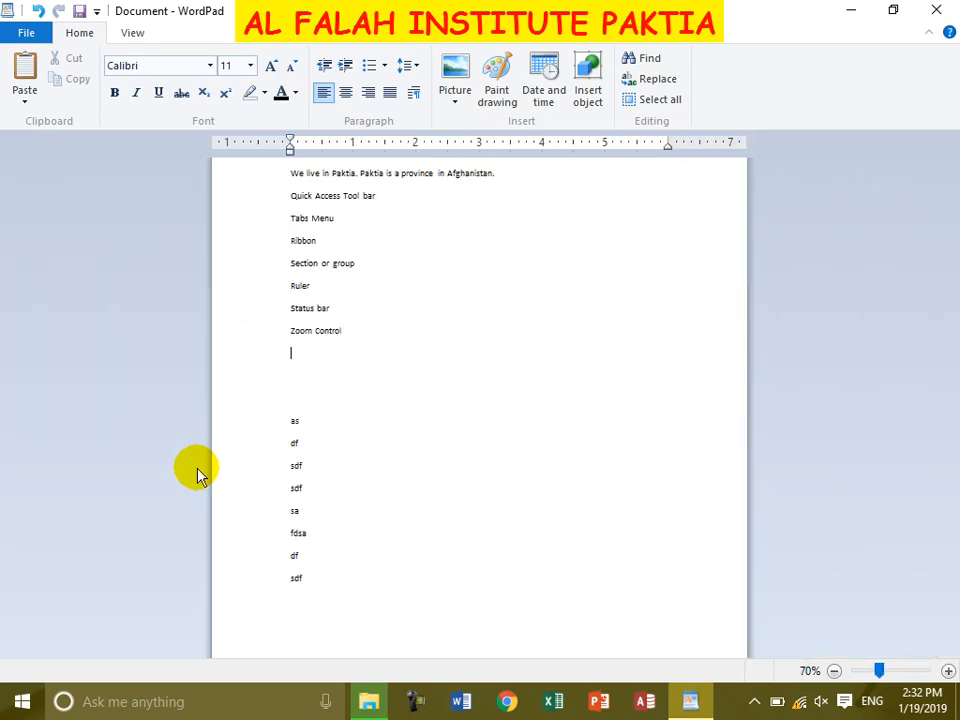
scroll(380, 390, down, 3)
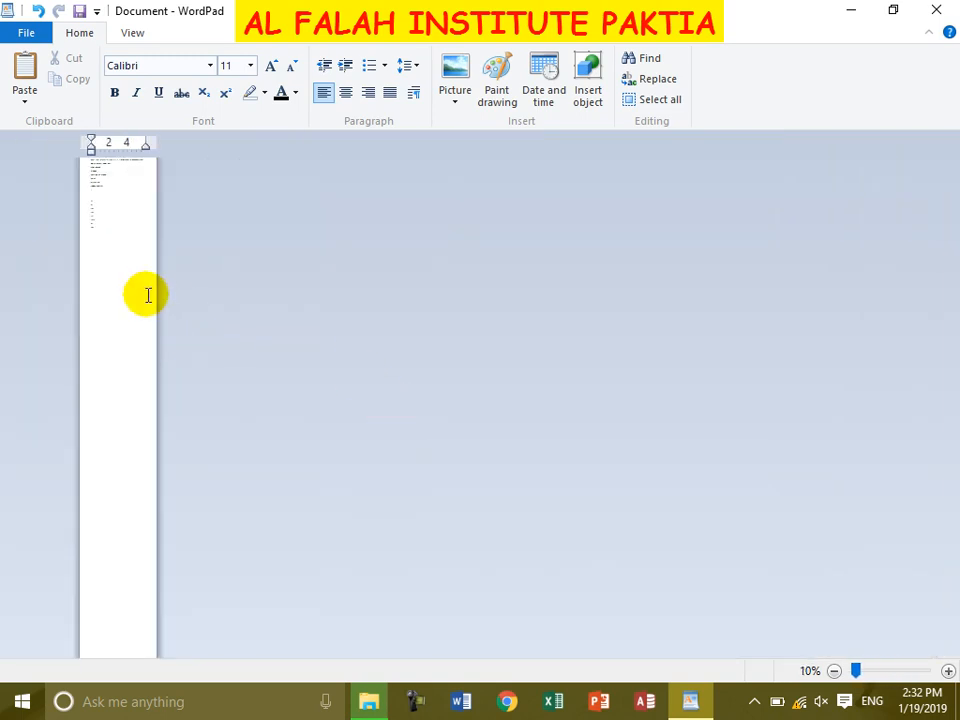
Step: Zoom the document back in to a readable 140%
scroll(131, 292, up, 4)
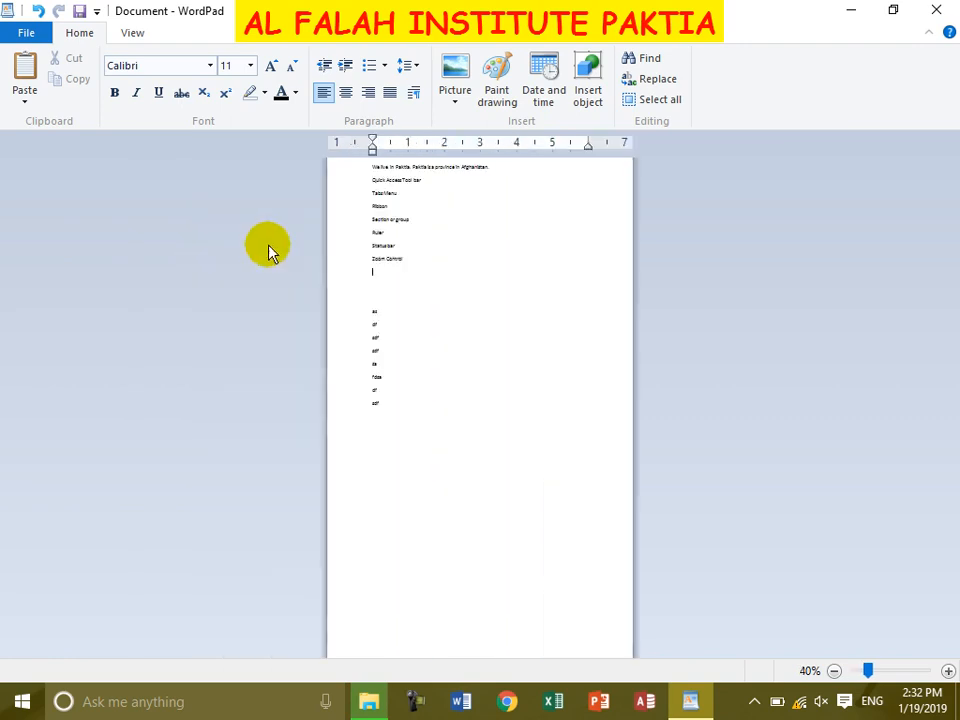
scroll(390, 295, up, 5)
scroll(242, 395, down, 3)
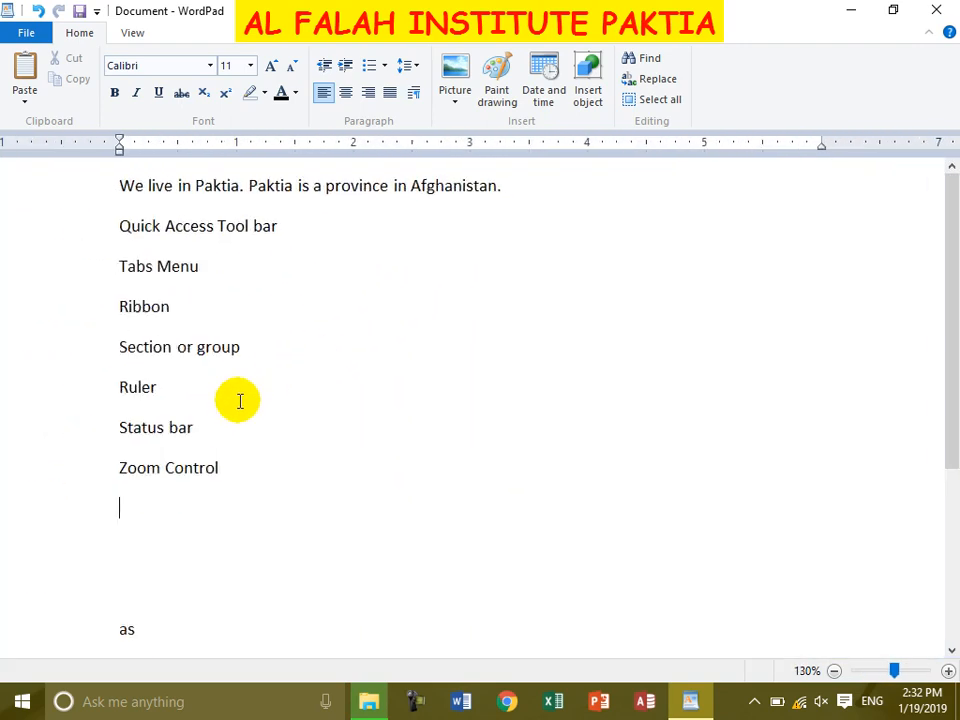
scroll(242, 402, up, 1)
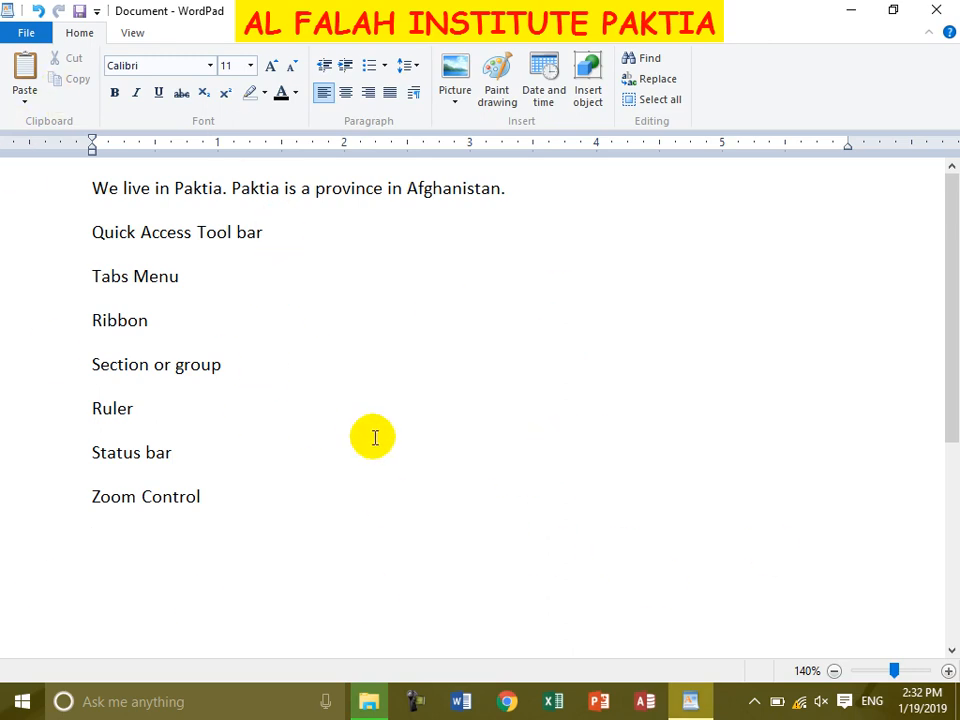
Step: Write "Wordpad is also used for writing" on the line below "Zoom Control" and start a new line after it
text(Wordpad is also used f)
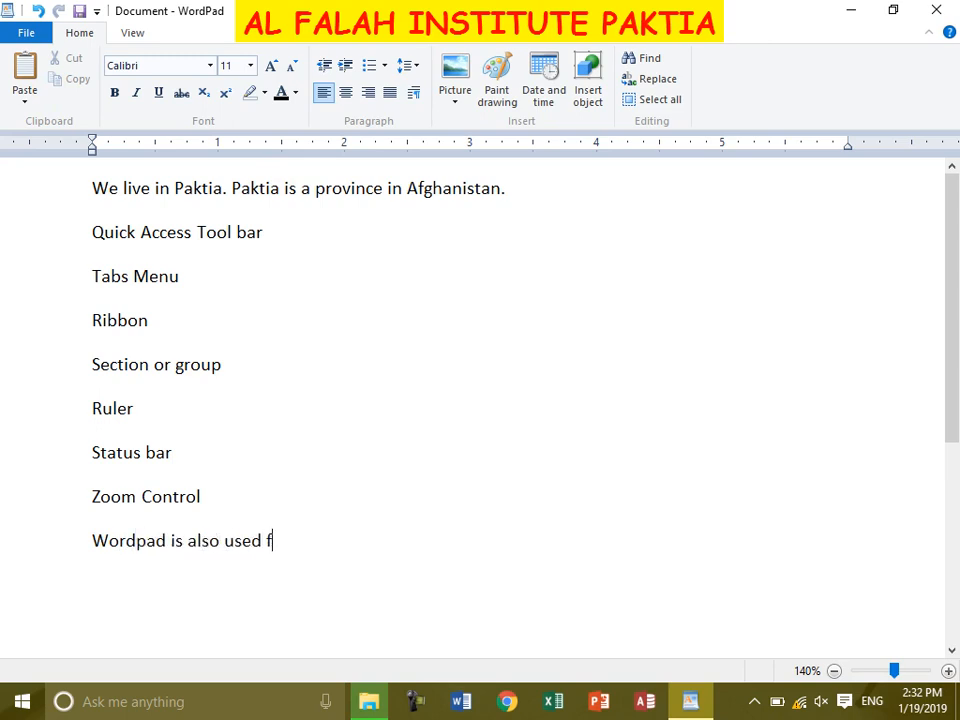
key(Return)
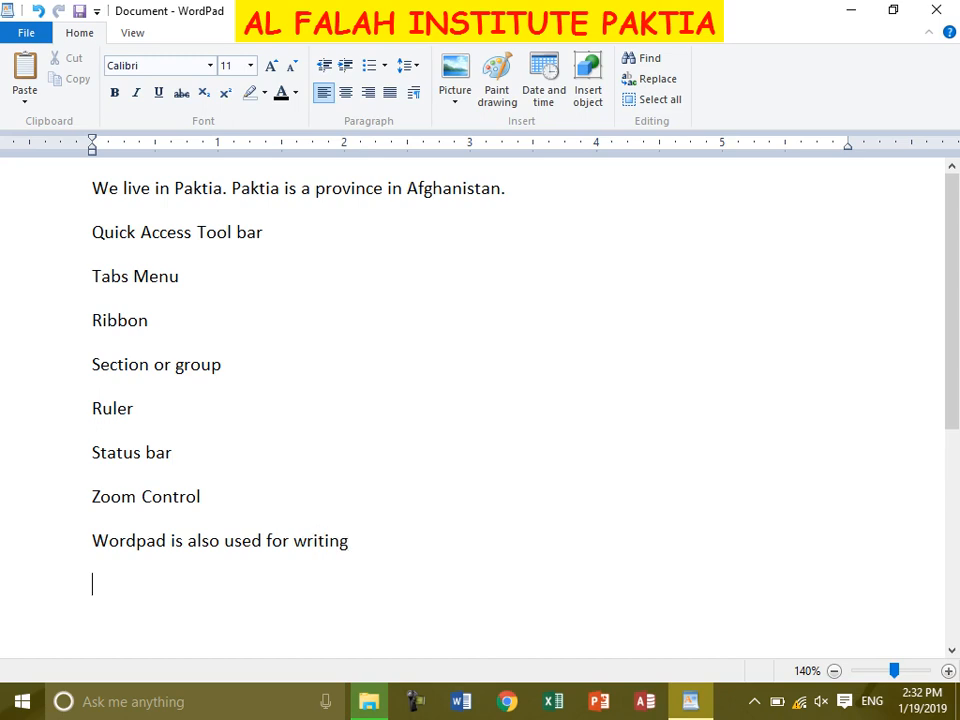
Step: Save the document to the Desktop as "Paktia" in Rich Text Format (RTF)
click(30, 36)
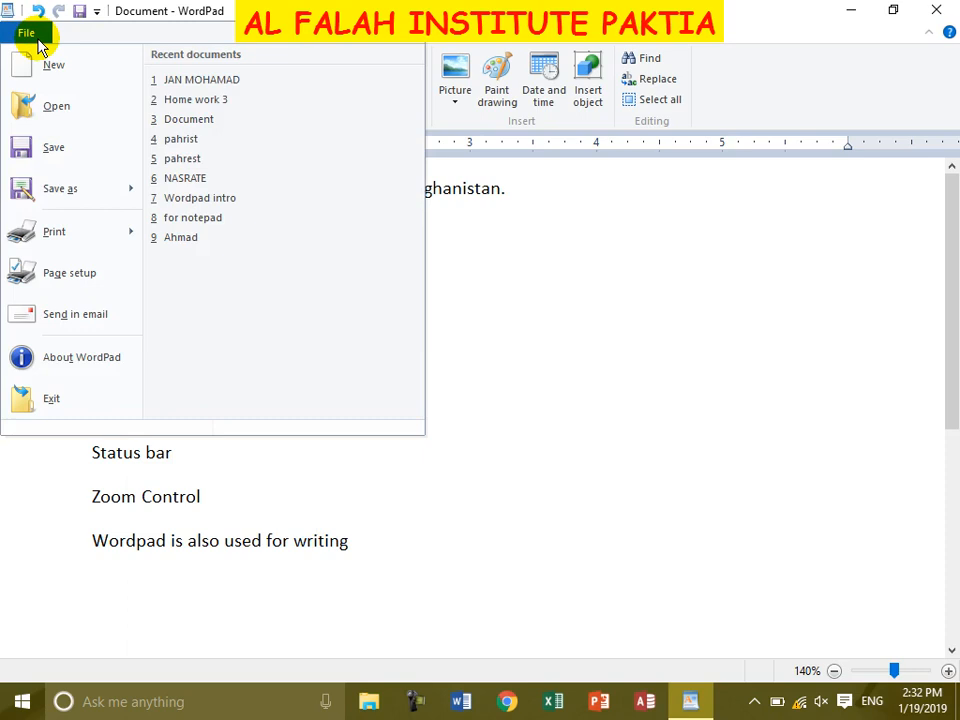
click(64, 151)
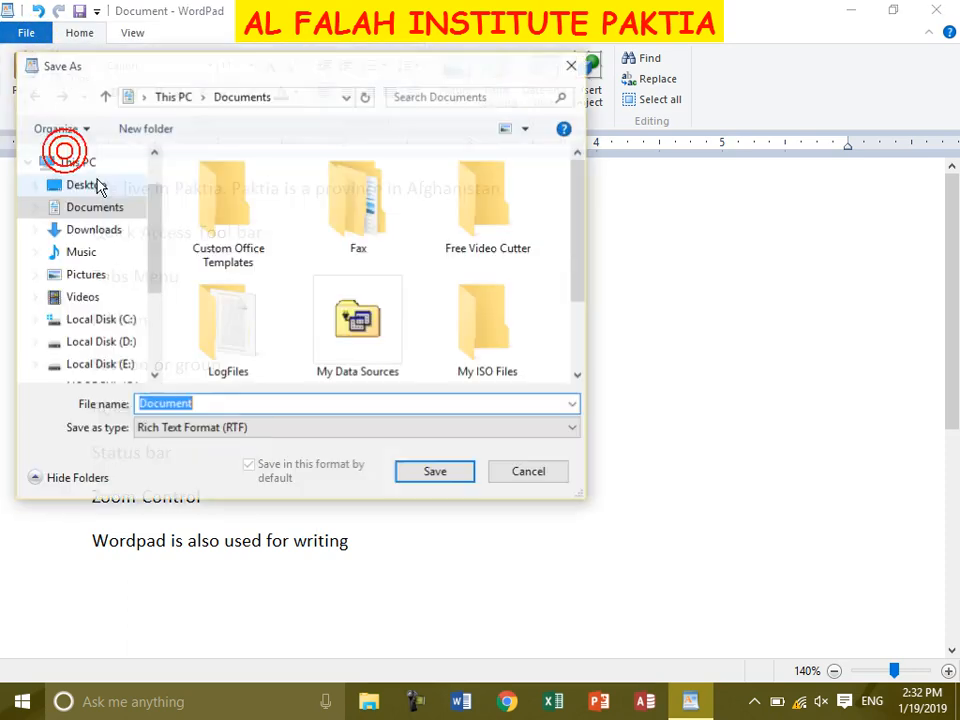
click(88, 184)
double_click(195, 402)
text(Pak)
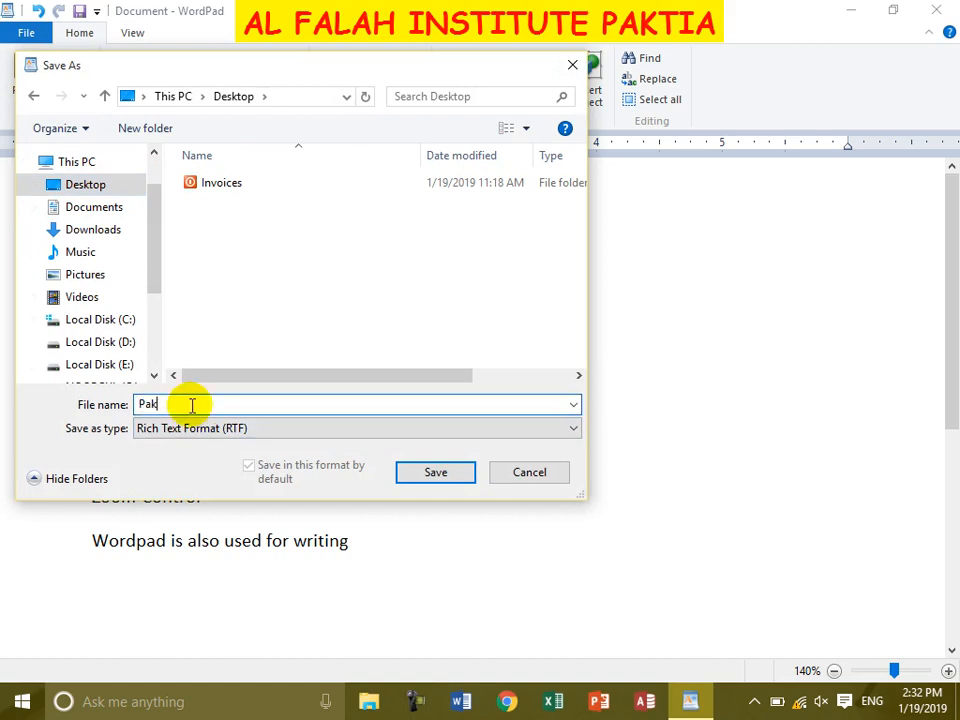
text(tia. Paktia)
click(441, 471)
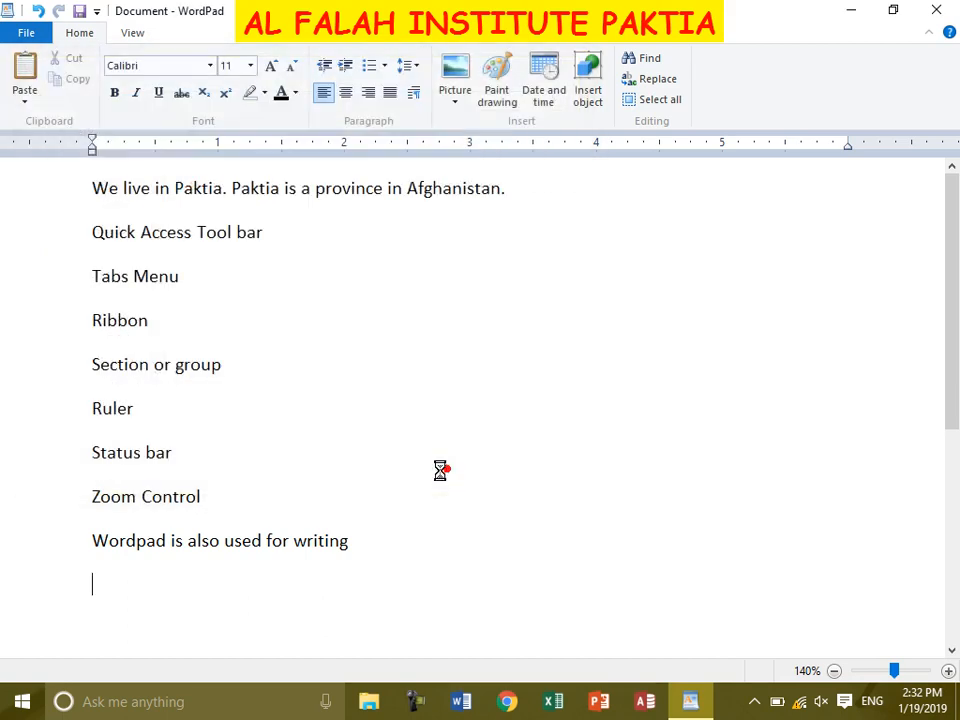
Step: Look over the formats offered for saving a copy of the document, and close the Paktia document
click(30, 33)
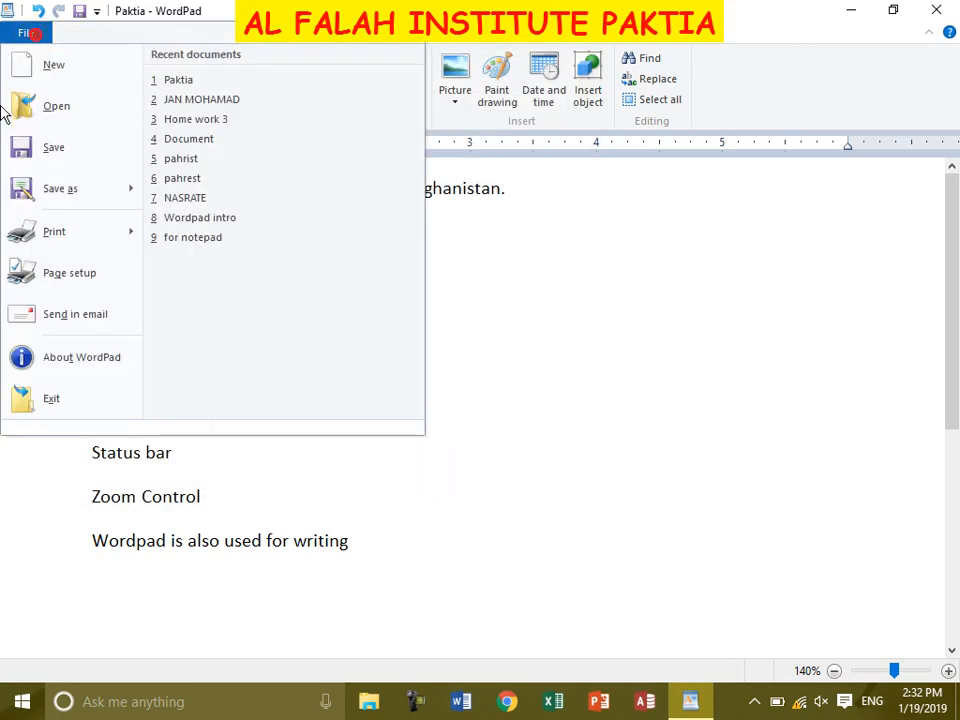
mouse_move(55, 203)
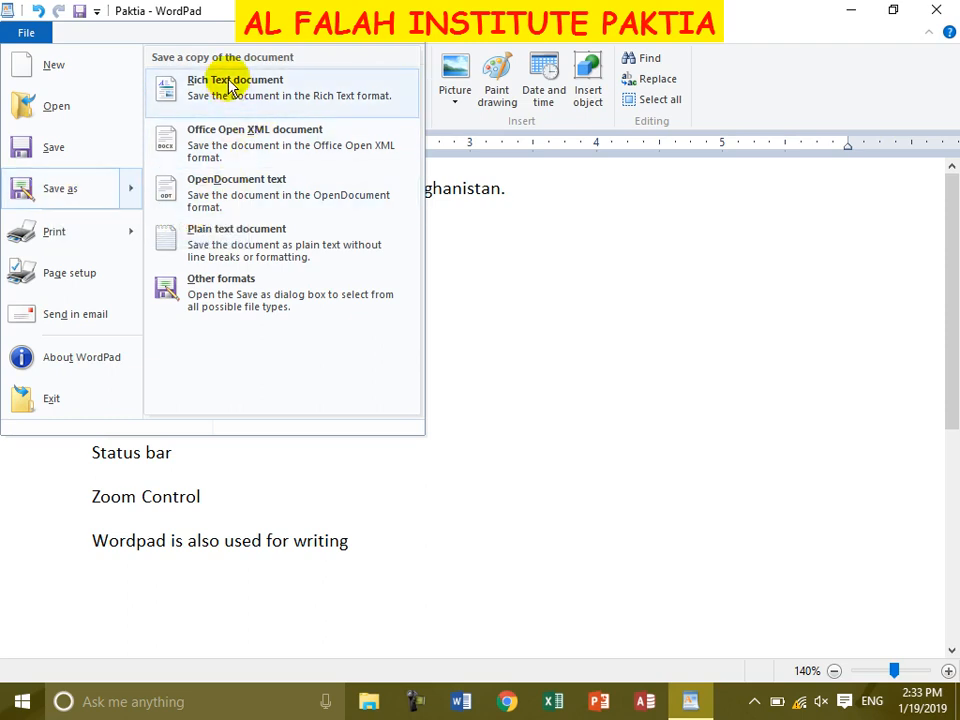
click(782, 420)
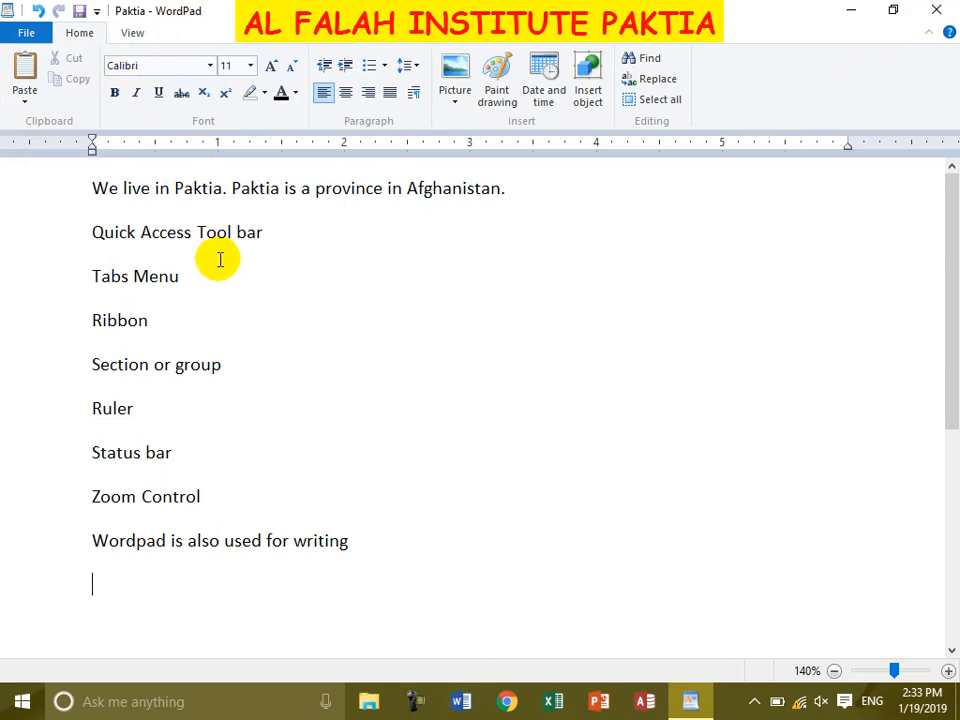
click(934, 12)
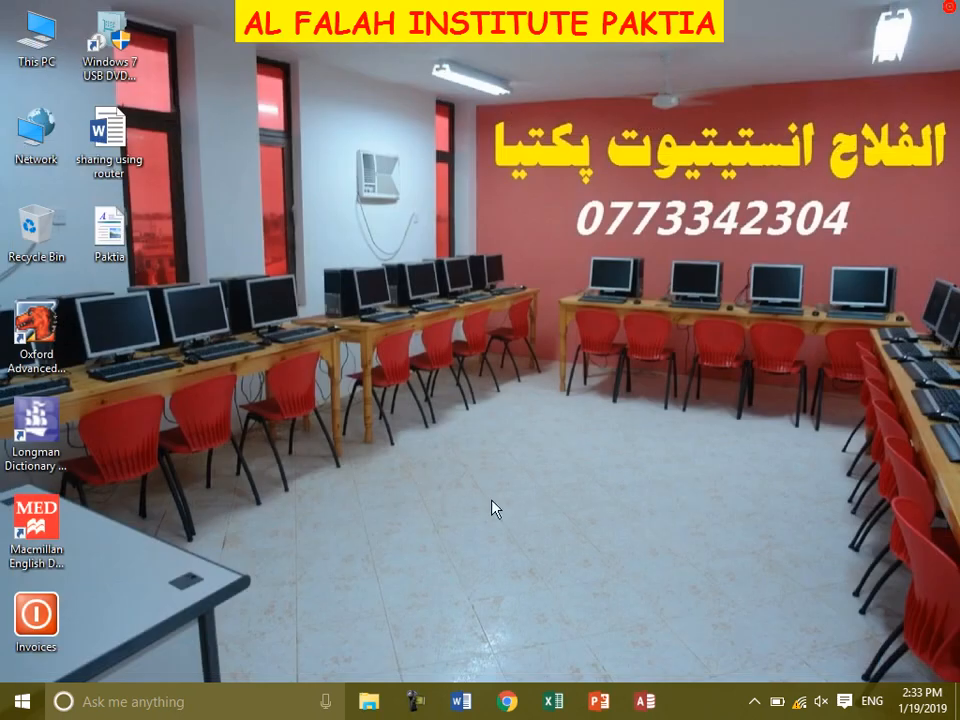
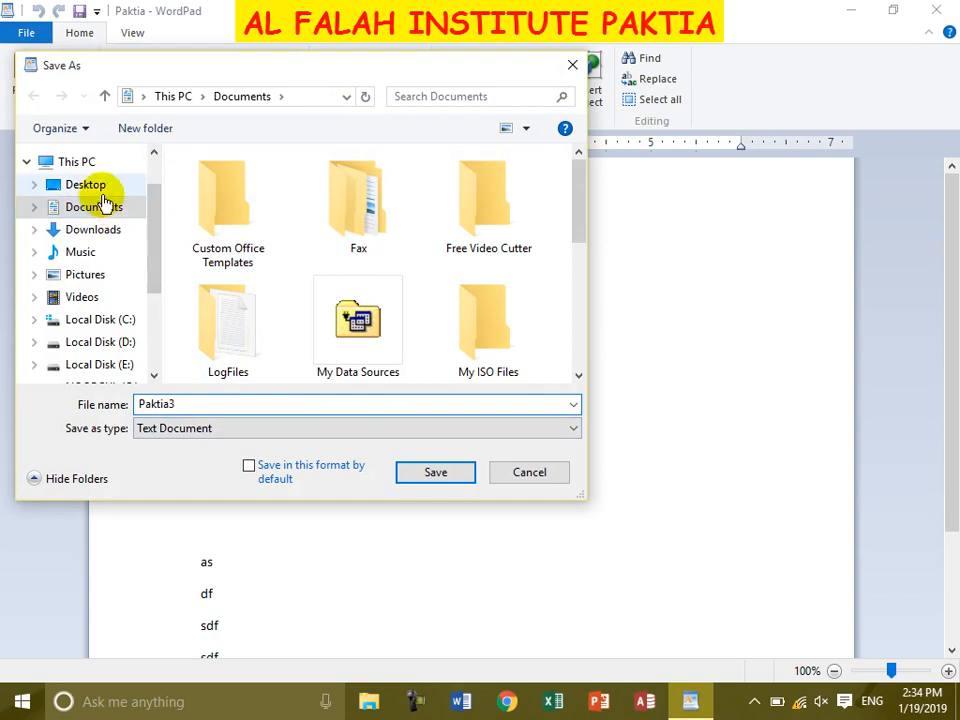
Step: Save the copy to the Desktop as a Text Document named "Paktia3" and close it
click(421, 478)
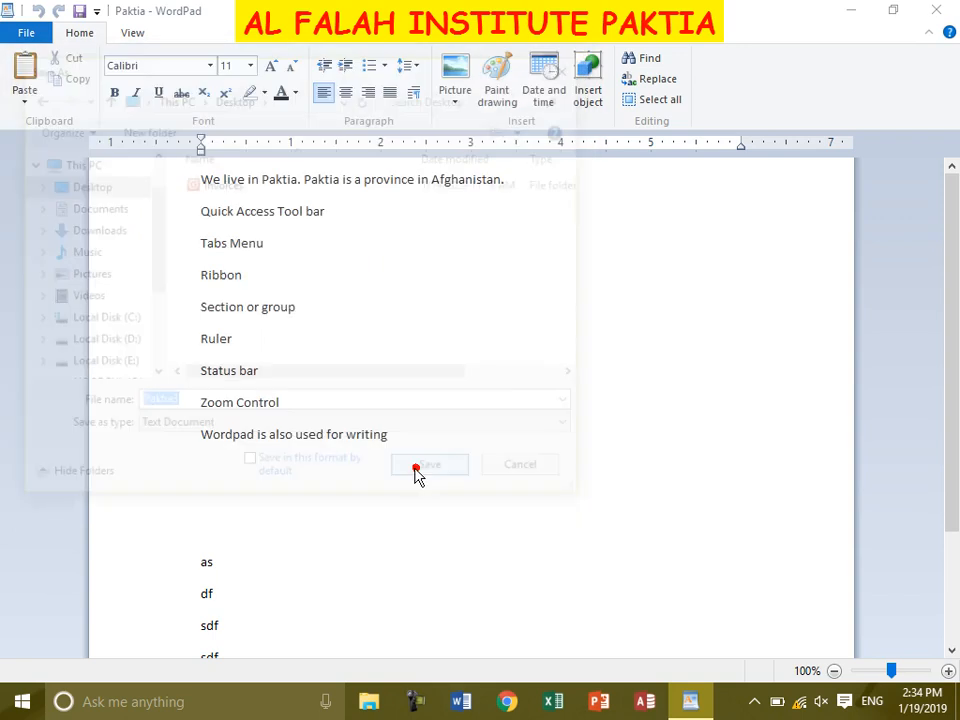
click(579, 404)
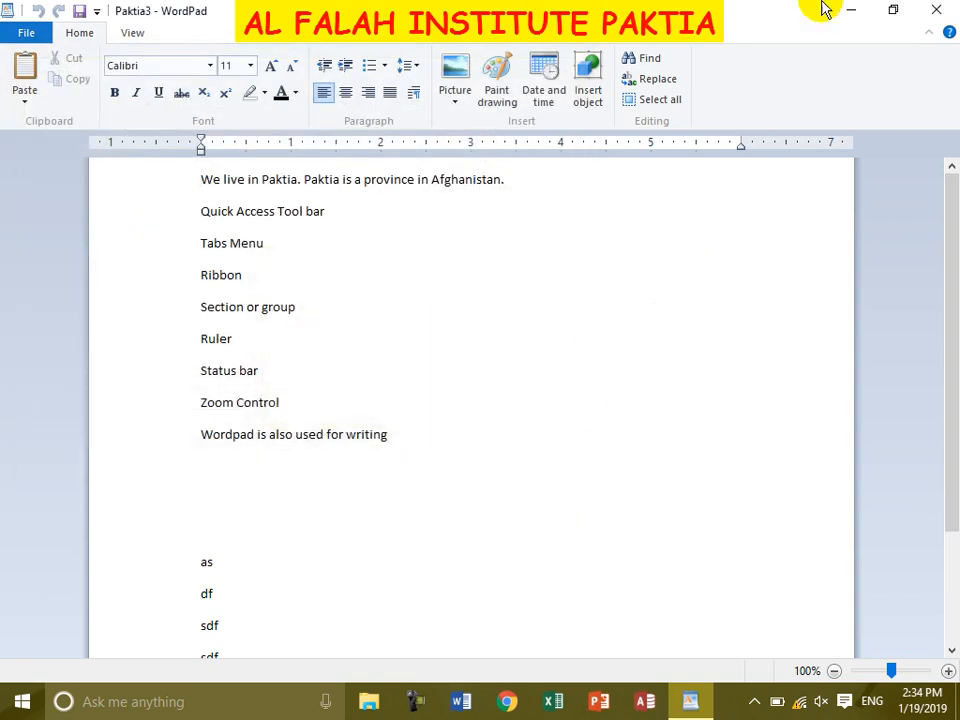
click(936, 9)
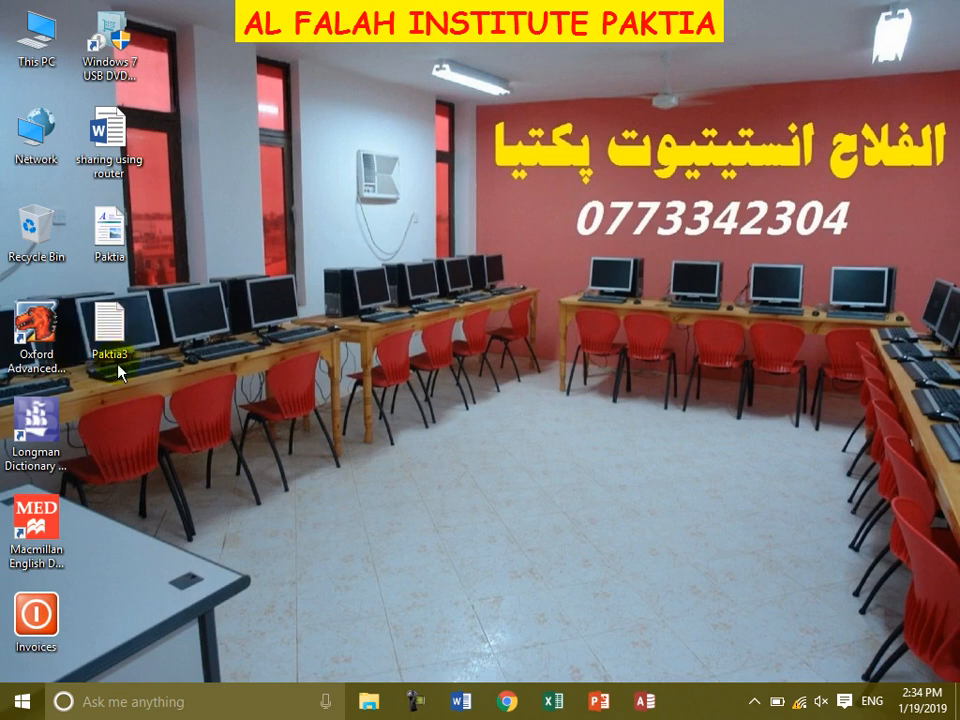
Step: Open Paktia3 from the desktop in Notepad, view its text in a maximized window, and close it
double_click(113, 318)
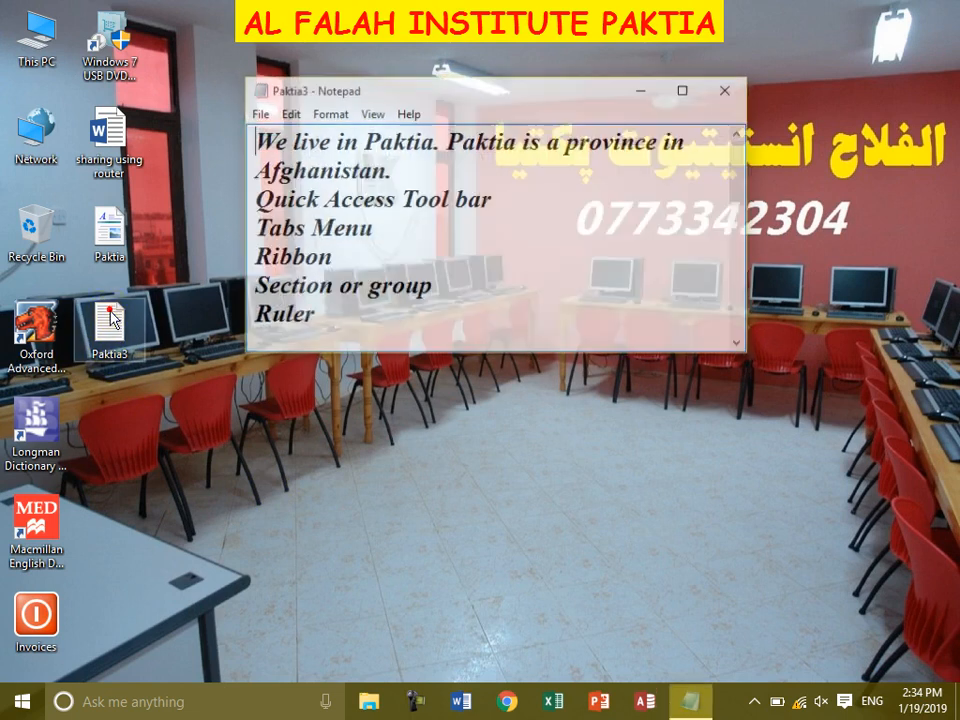
click(684, 88)
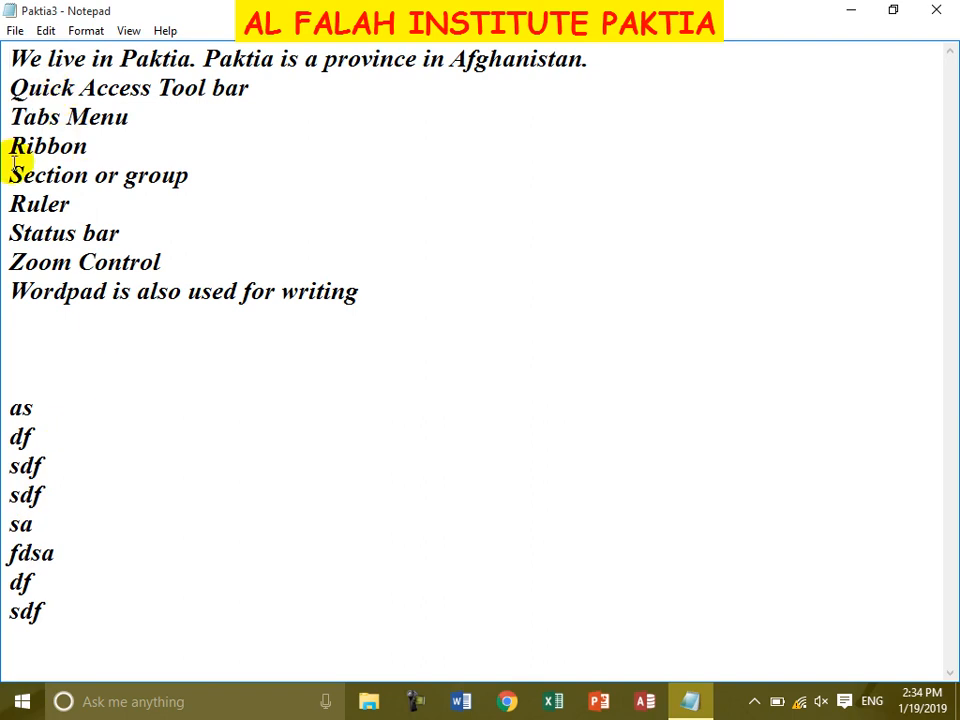
click(179, 391)
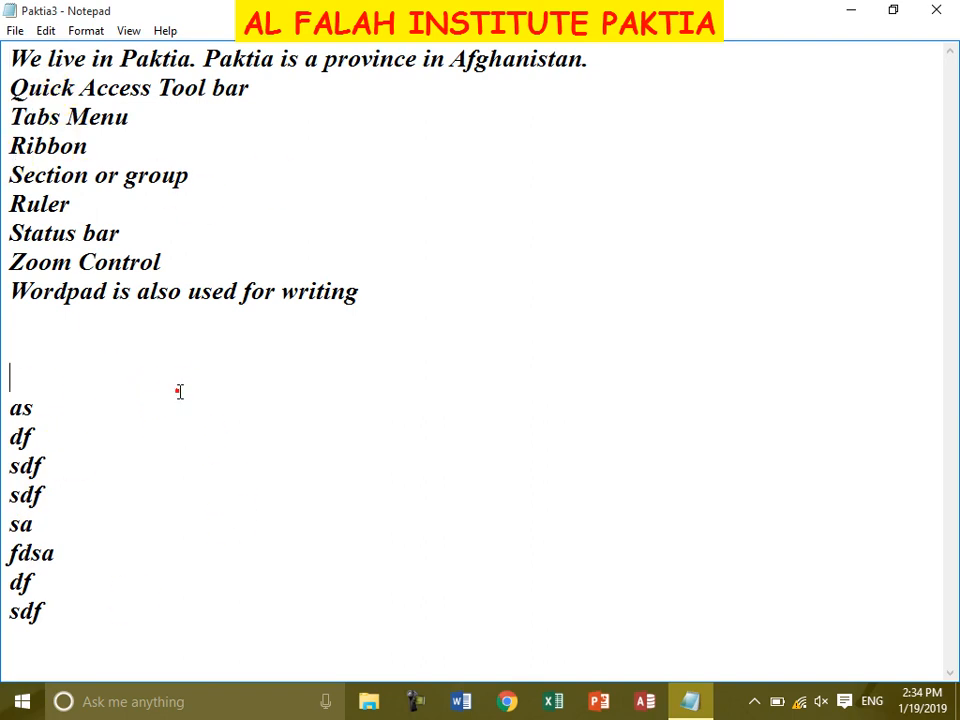
click(952, 9)
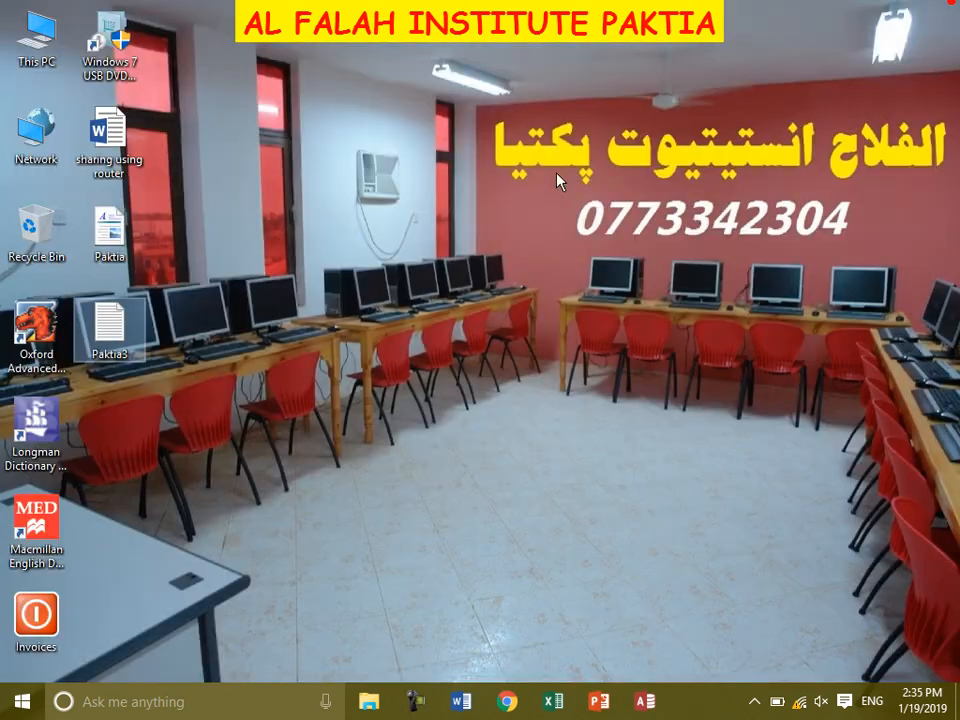
Step: Open the Paktia document from the desktop in WordPad and replace it with a new blank document
double_click(109, 220)
click(26, 33)
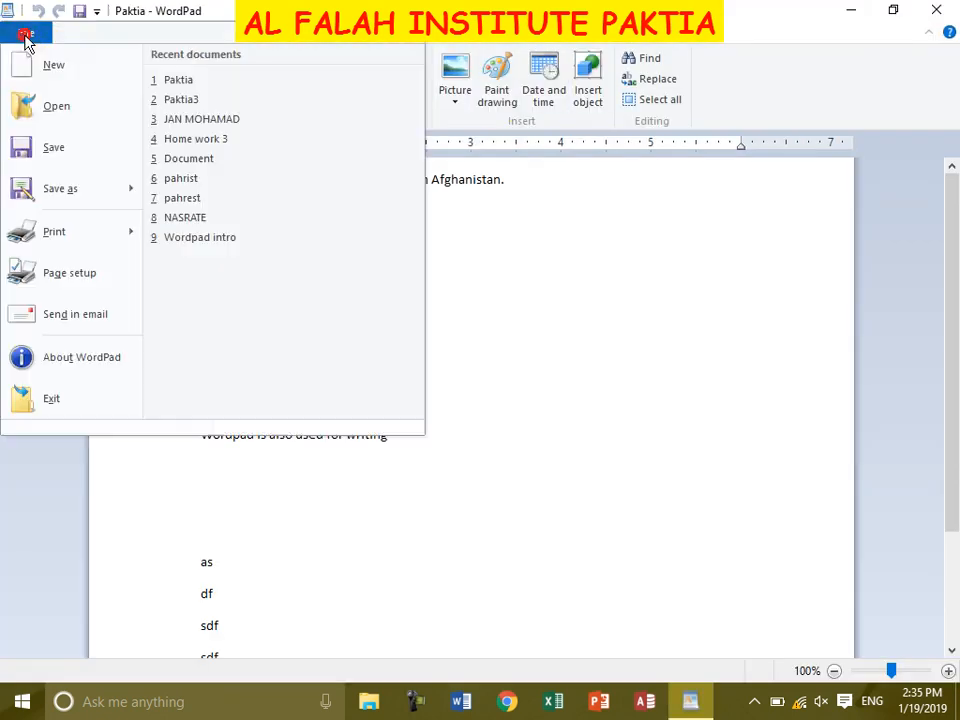
mouse_move(122, 248)
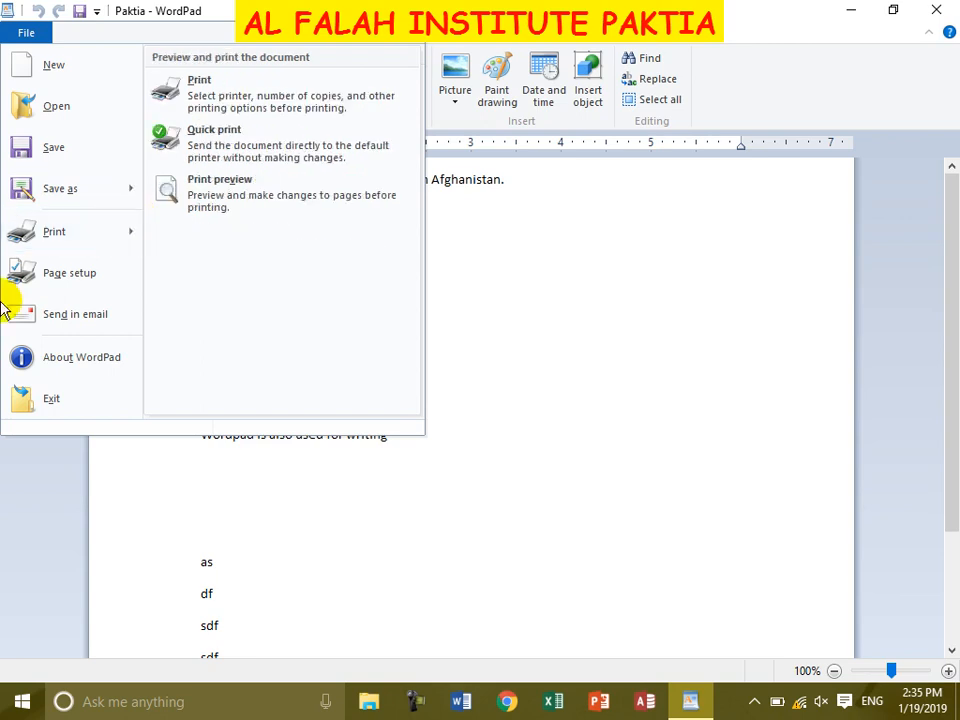
click(60, 67)
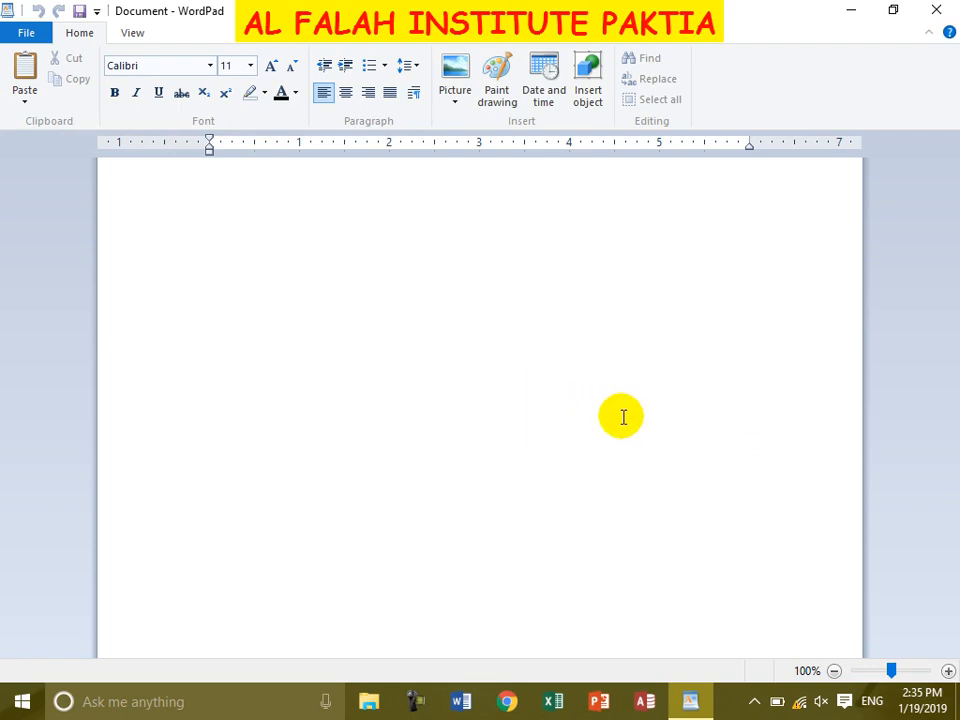
Step: Check the desktop for the saved Paktia file and return to the blank document
click(31, 34)
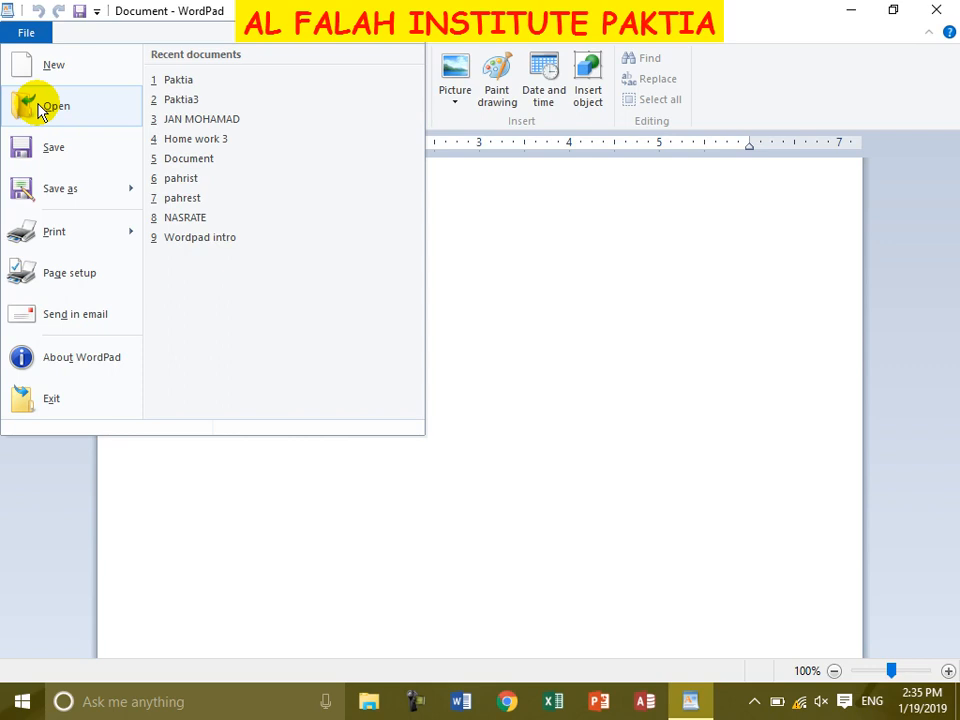
click(618, 302)
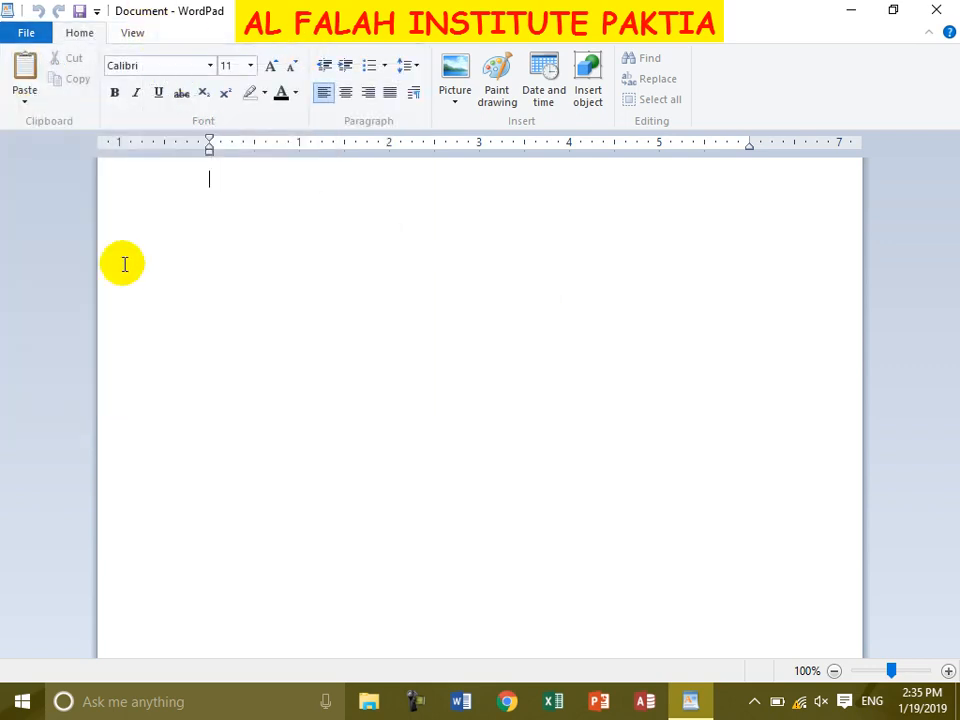
click(850, 12)
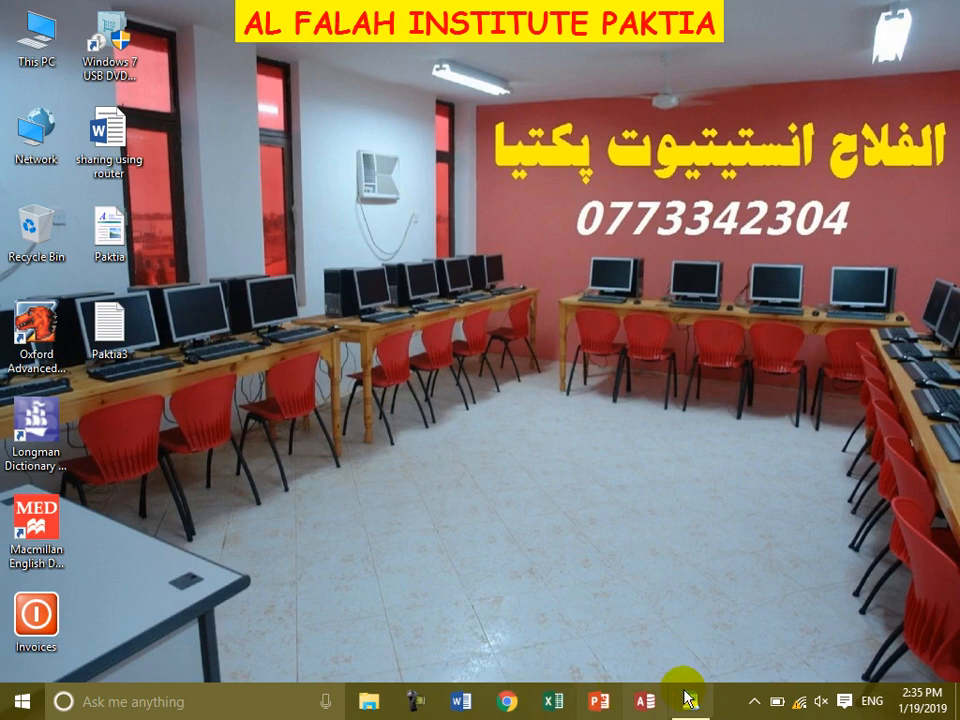
click(124, 245)
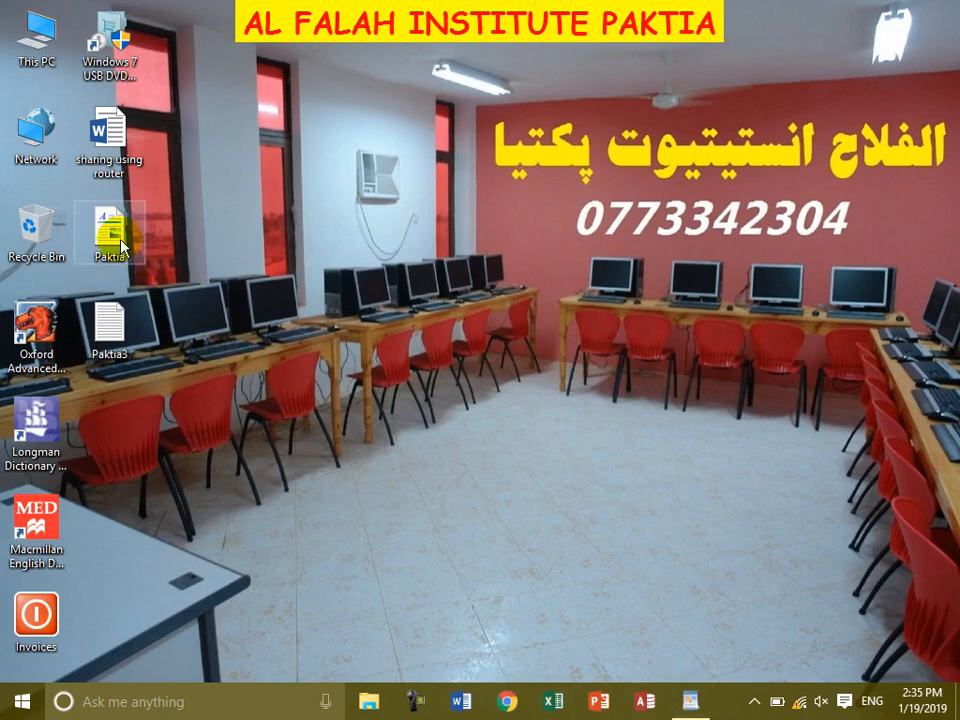
click(690, 701)
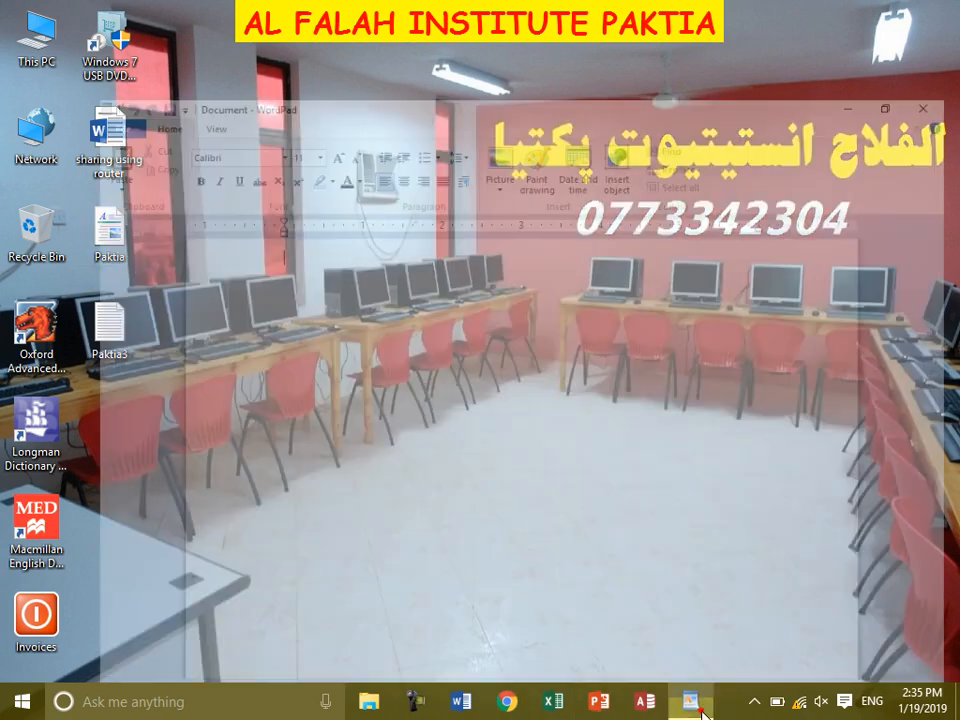
Step: Open the Paktia document from the Desktop folder
click(23, 32)
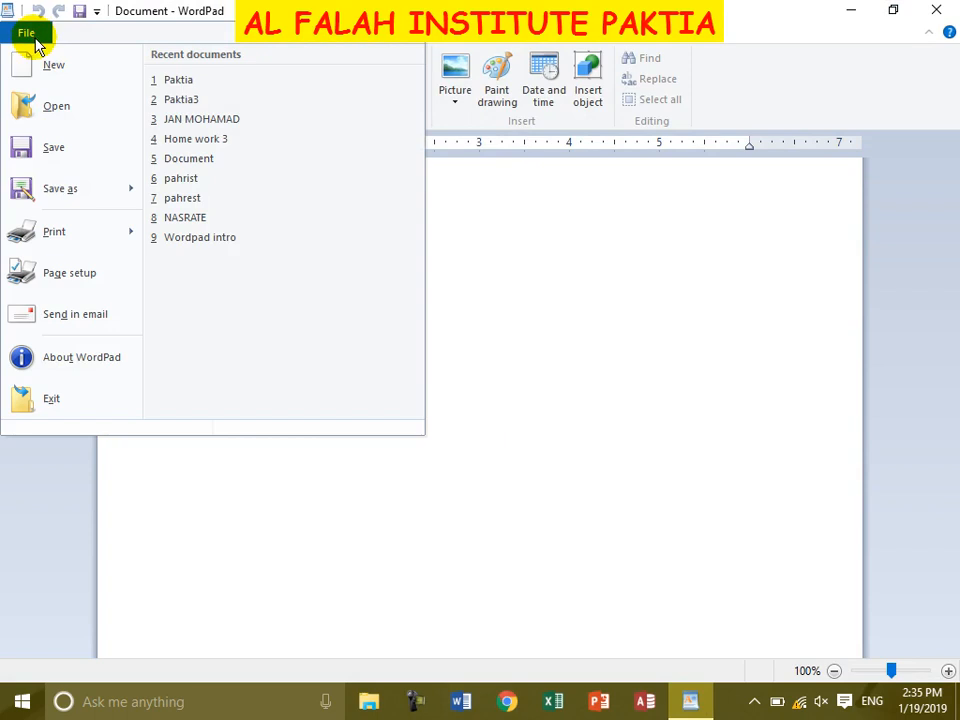
click(52, 107)
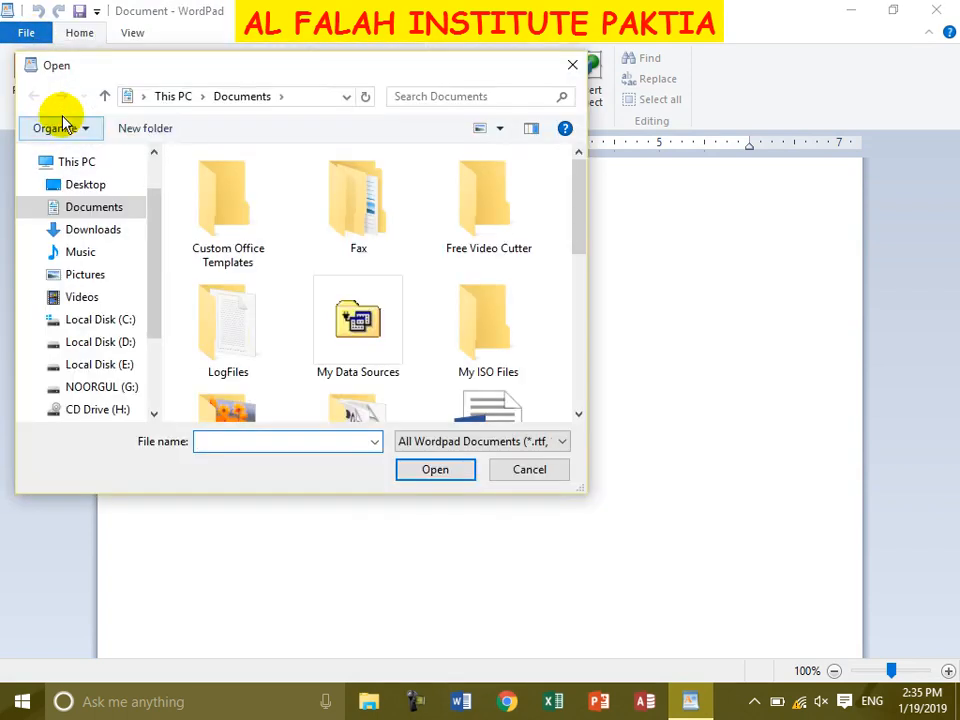
click(77, 184)
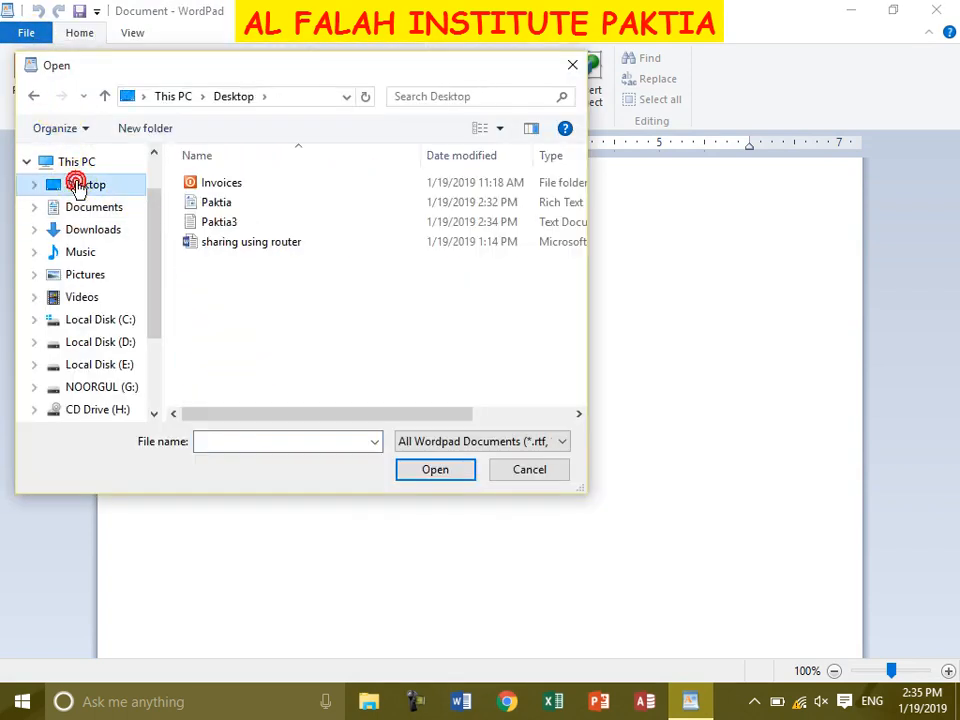
click(213, 202)
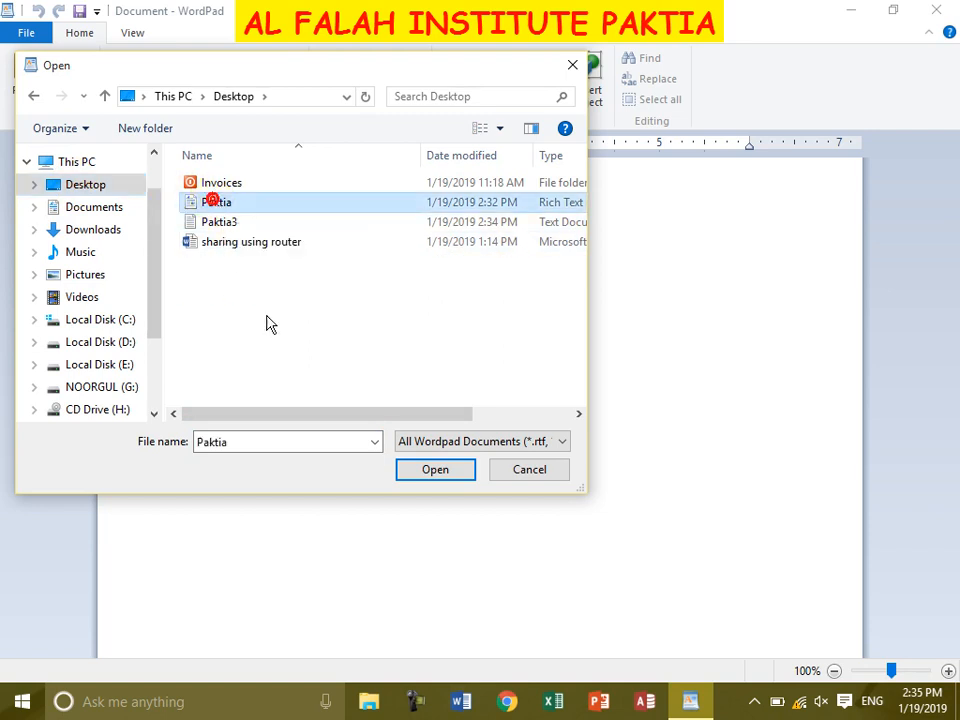
click(450, 471)
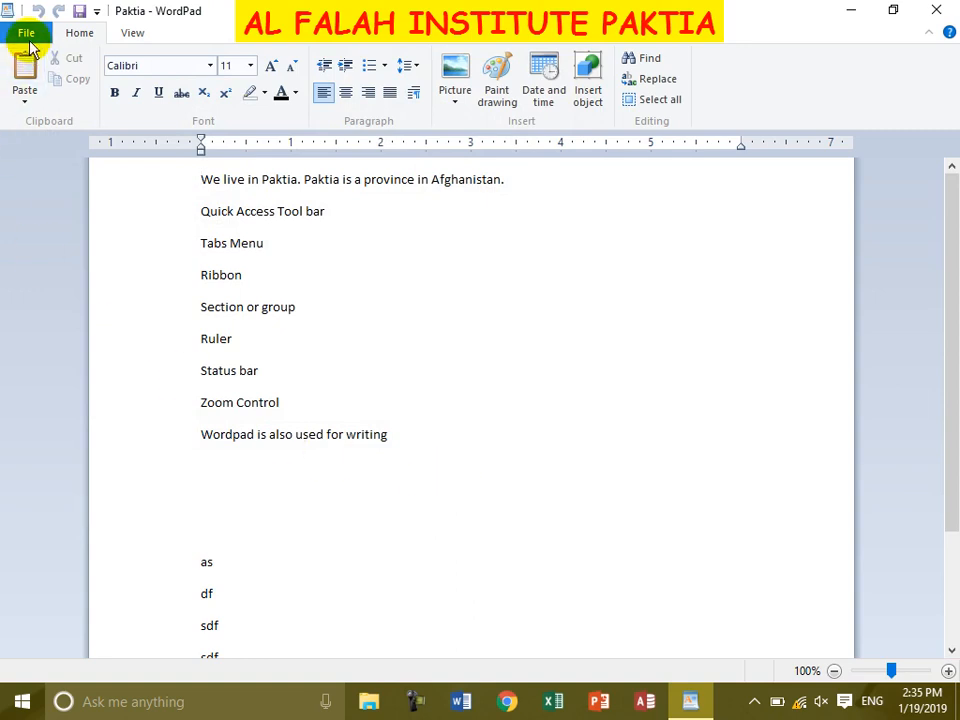
Step: Look over the recent documents and browse the Documents, Downloads, Music and Desktop folders for files to open, without opening any
click(27, 36)
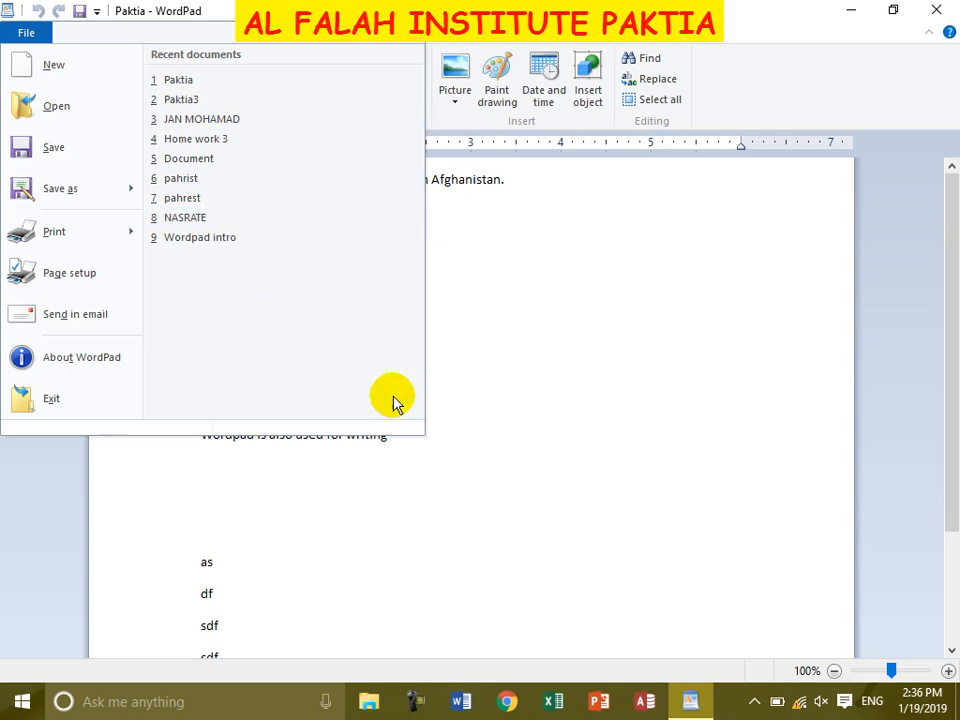
click(612, 468)
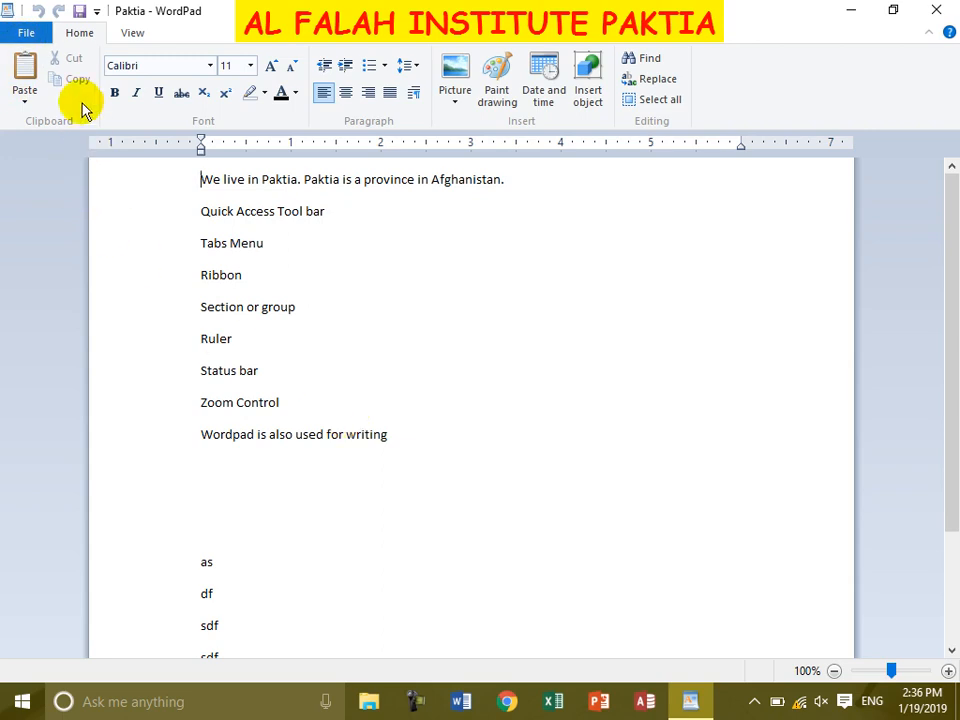
click(27, 33)
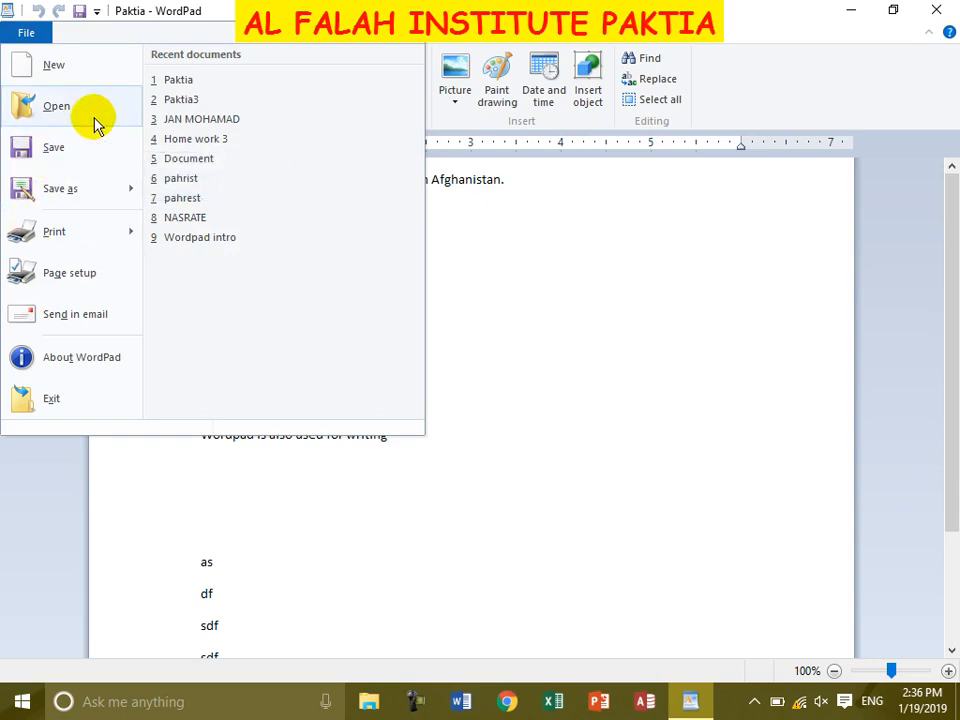
click(44, 108)
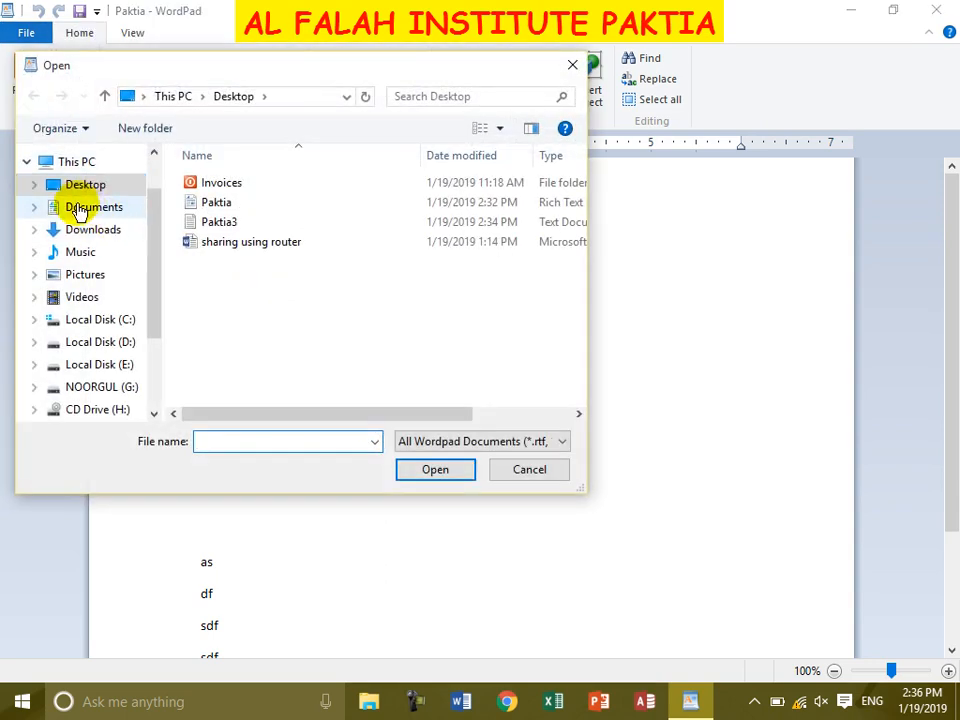
click(78, 206)
click(86, 229)
click(84, 253)
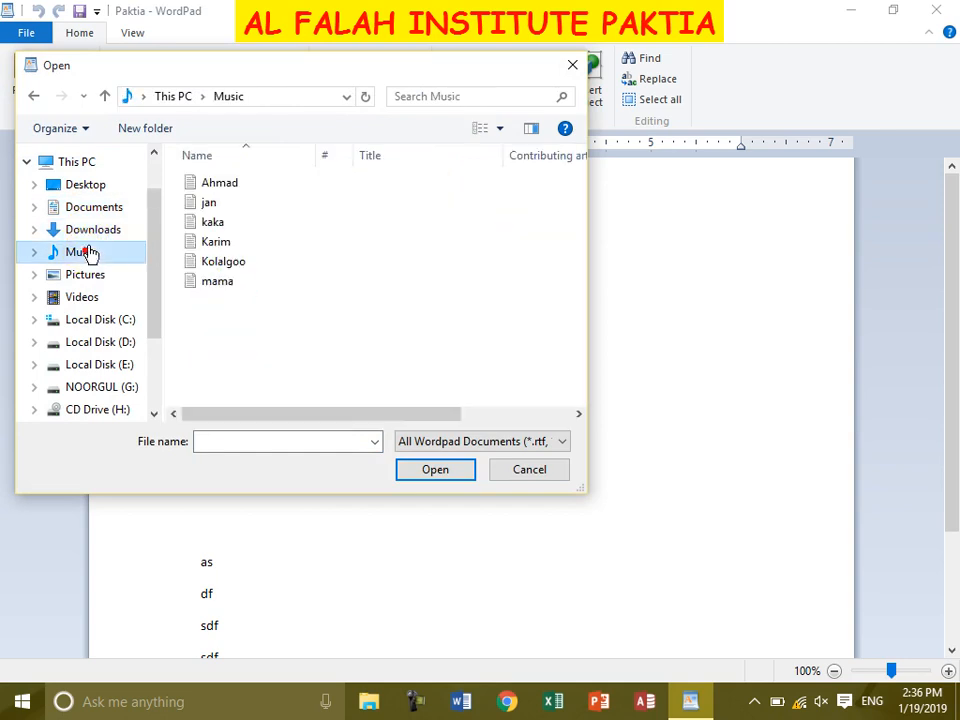
click(98, 187)
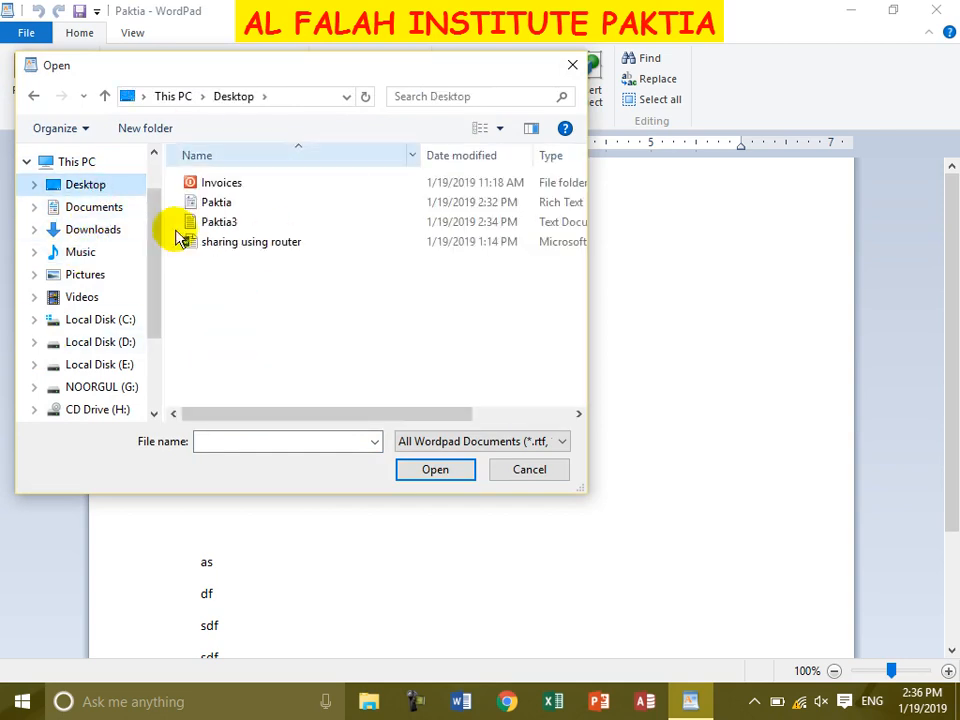
click(568, 72)
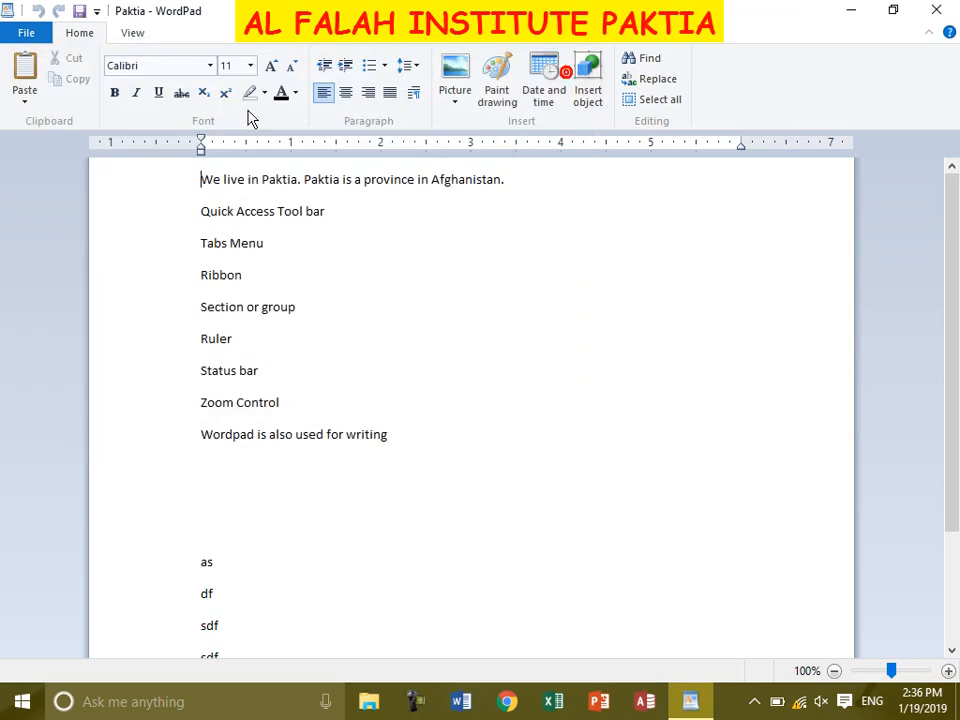
Step: Open Paktia3 from the recent documents and switch back to Paktia the same way
click(26, 34)
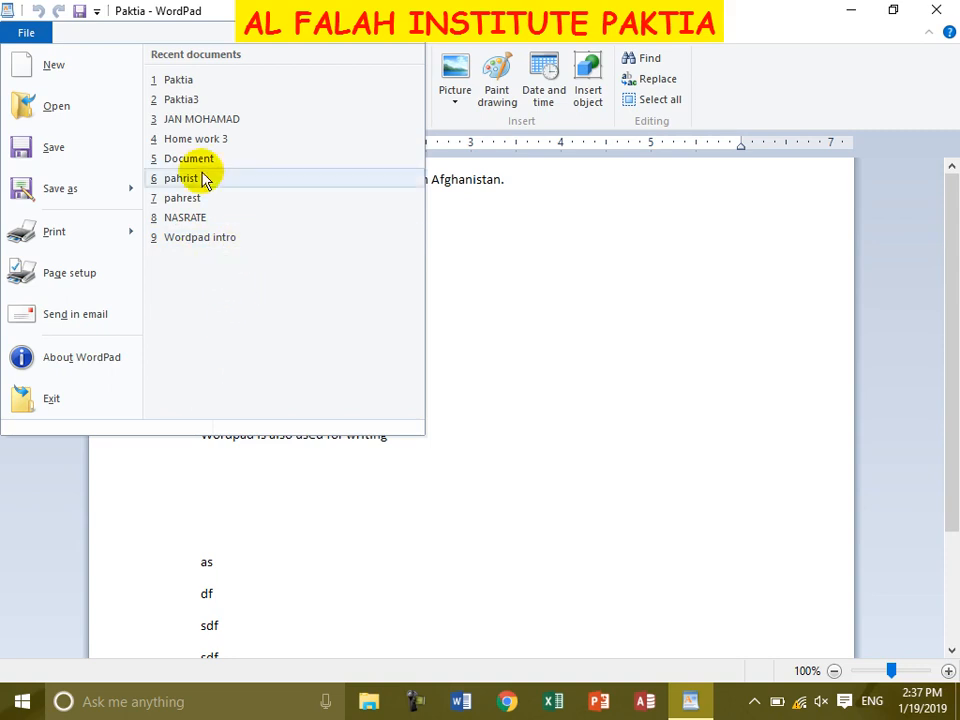
click(192, 106)
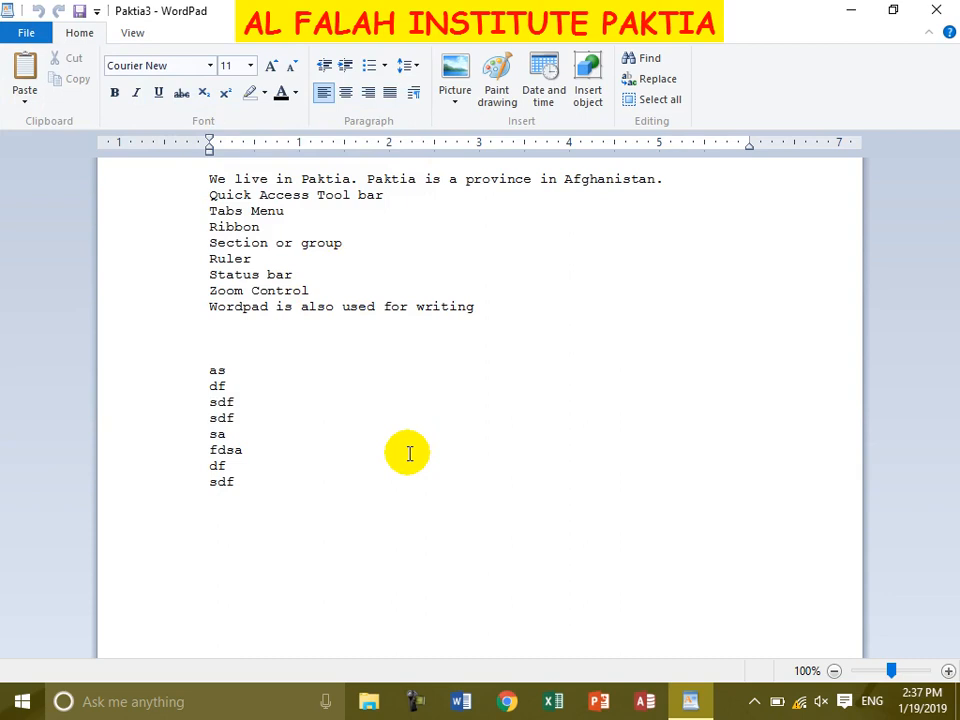
click(27, 37)
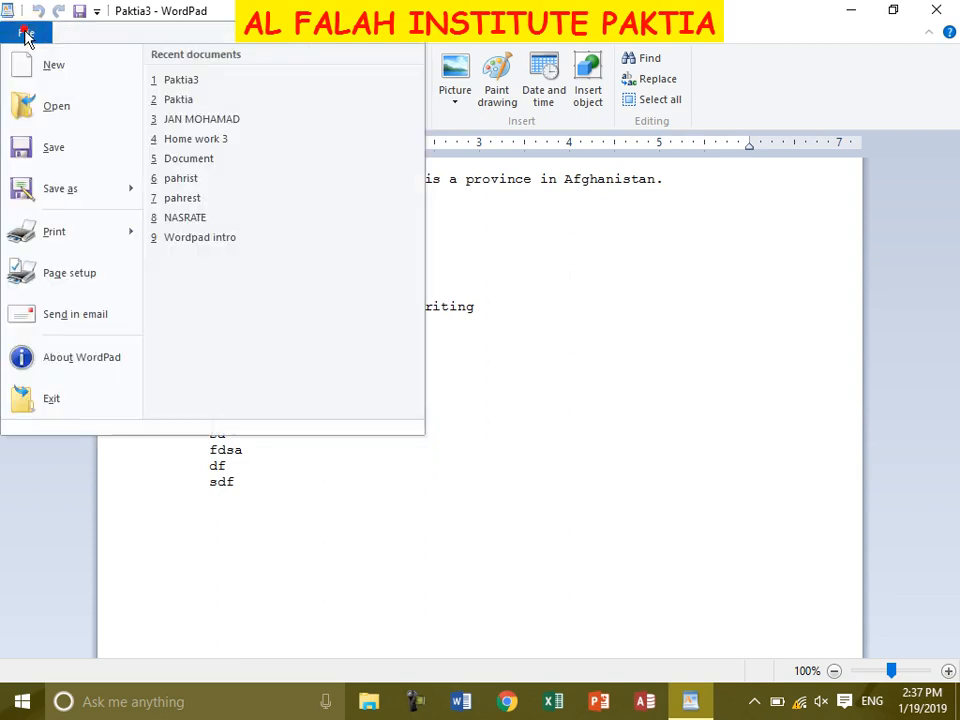
click(185, 100)
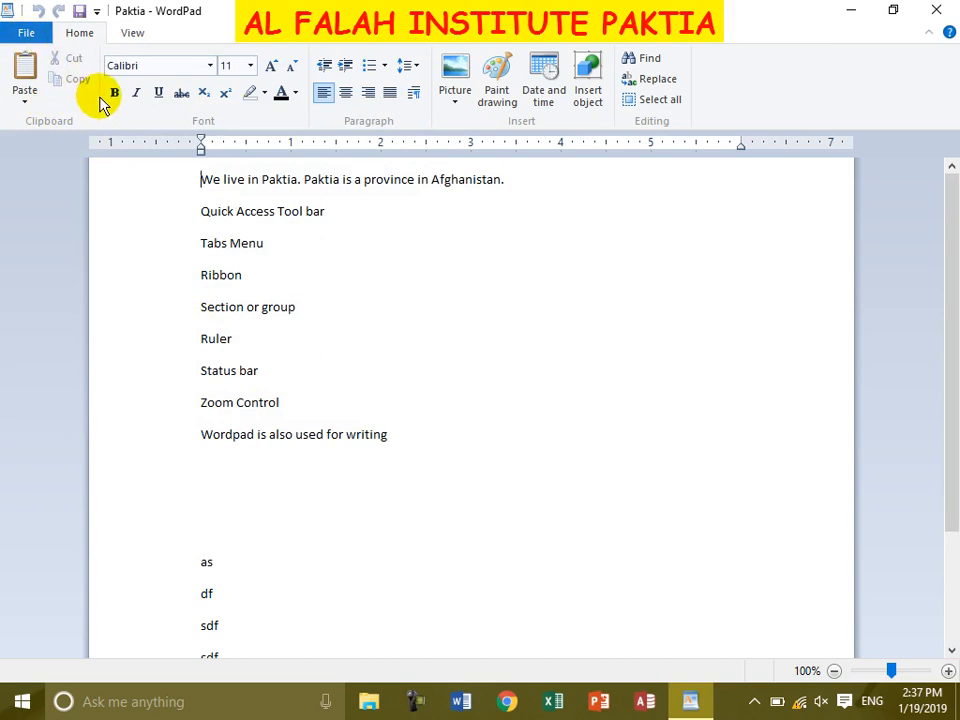
Step: Set the page's paper size to A4, trying landscape orientation before returning to portrait
click(33, 34)
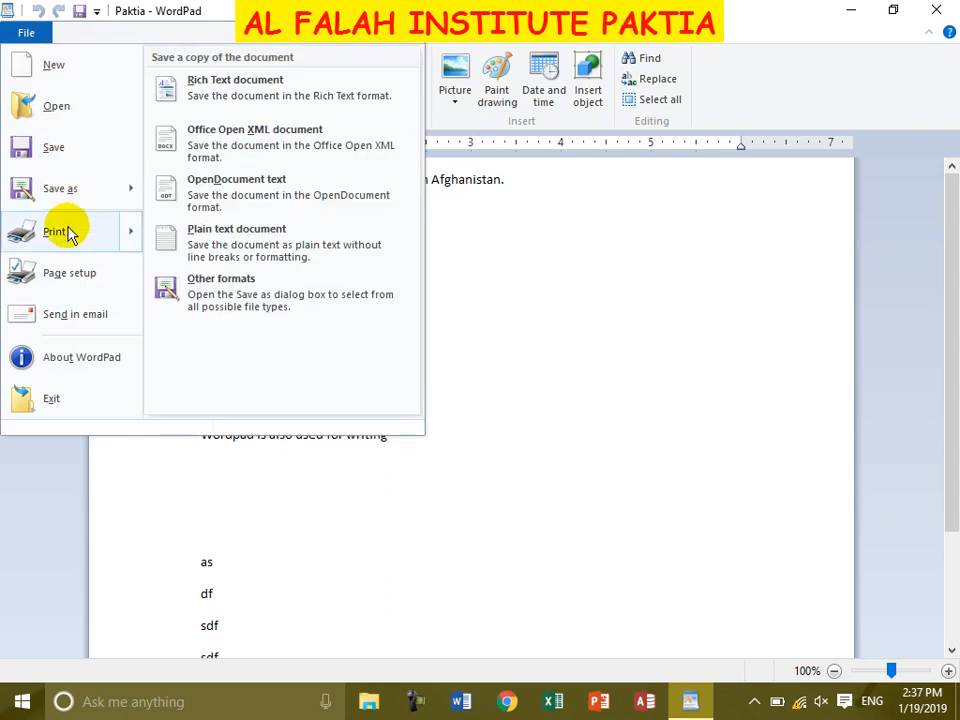
mouse_move(70, 232)
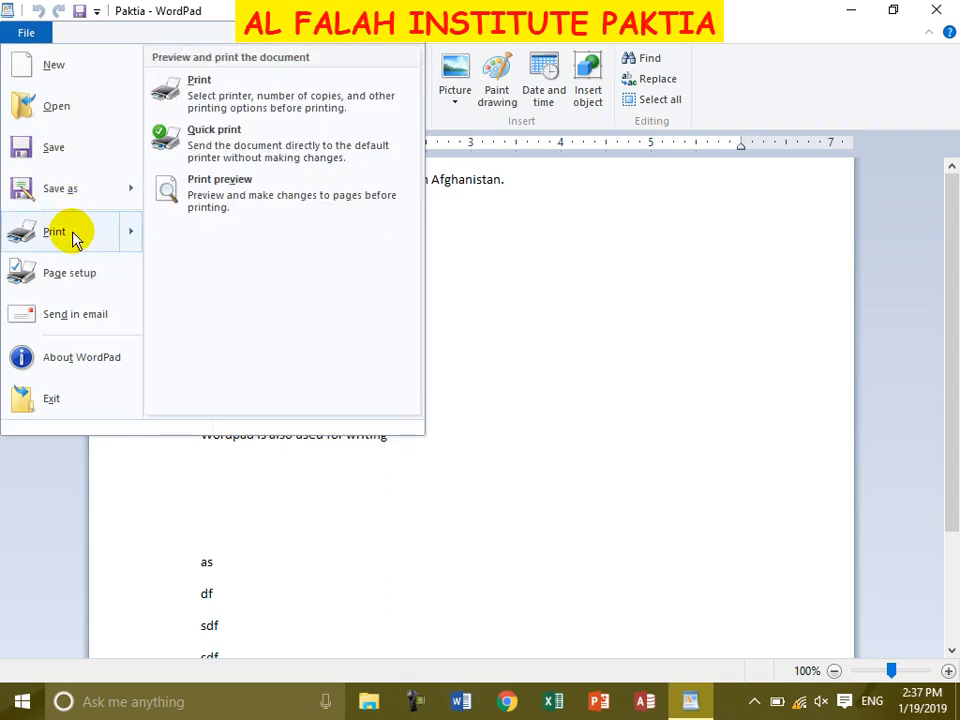
click(70, 283)
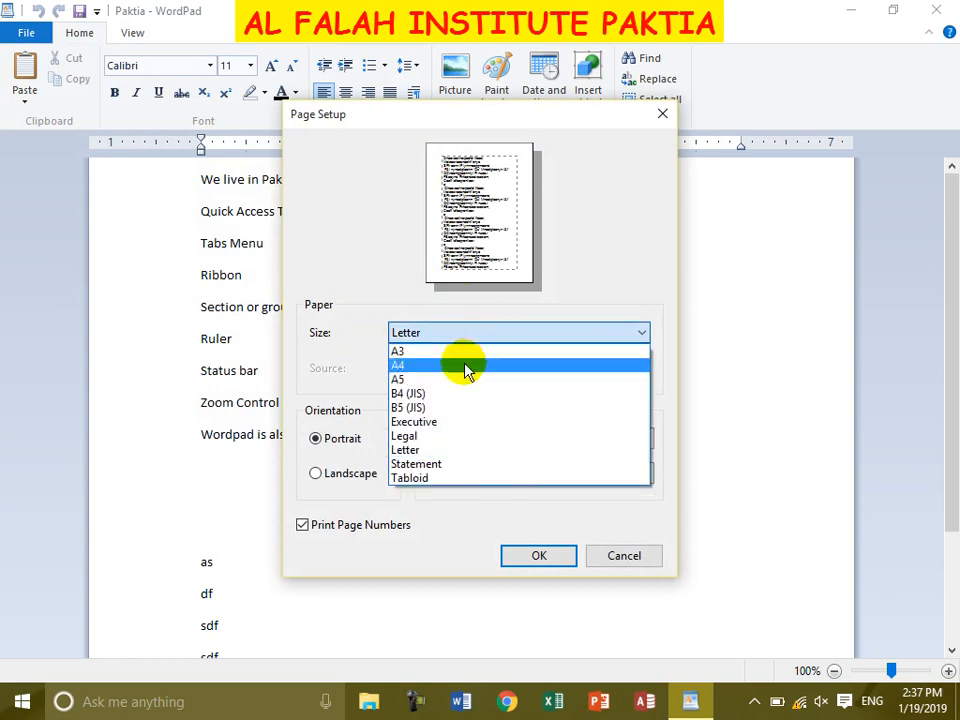
click(466, 366)
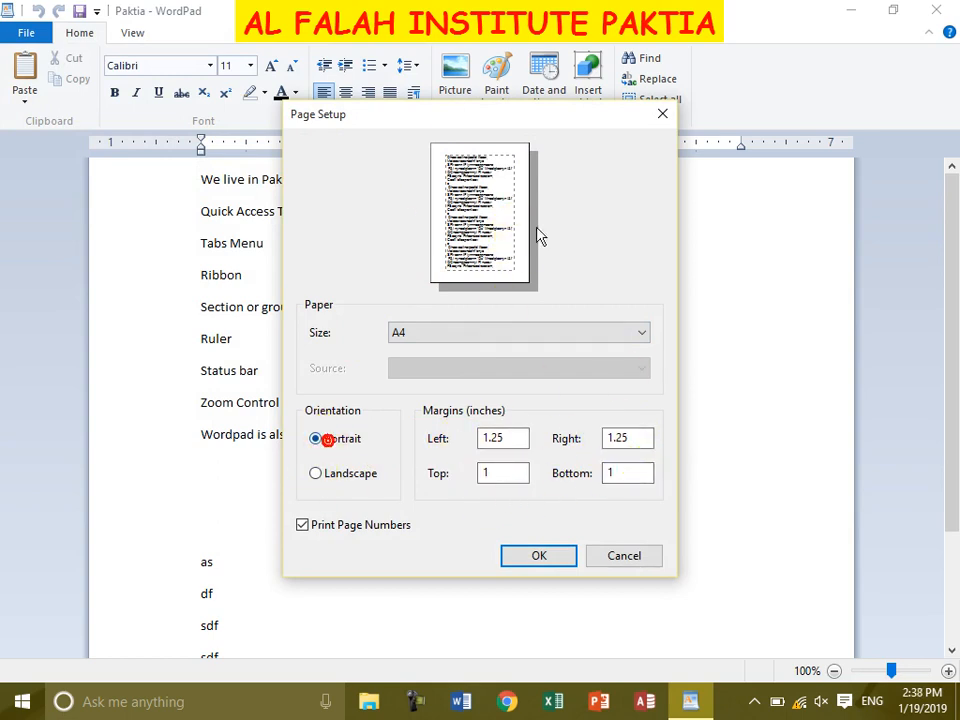
click(362, 475)
click(345, 442)
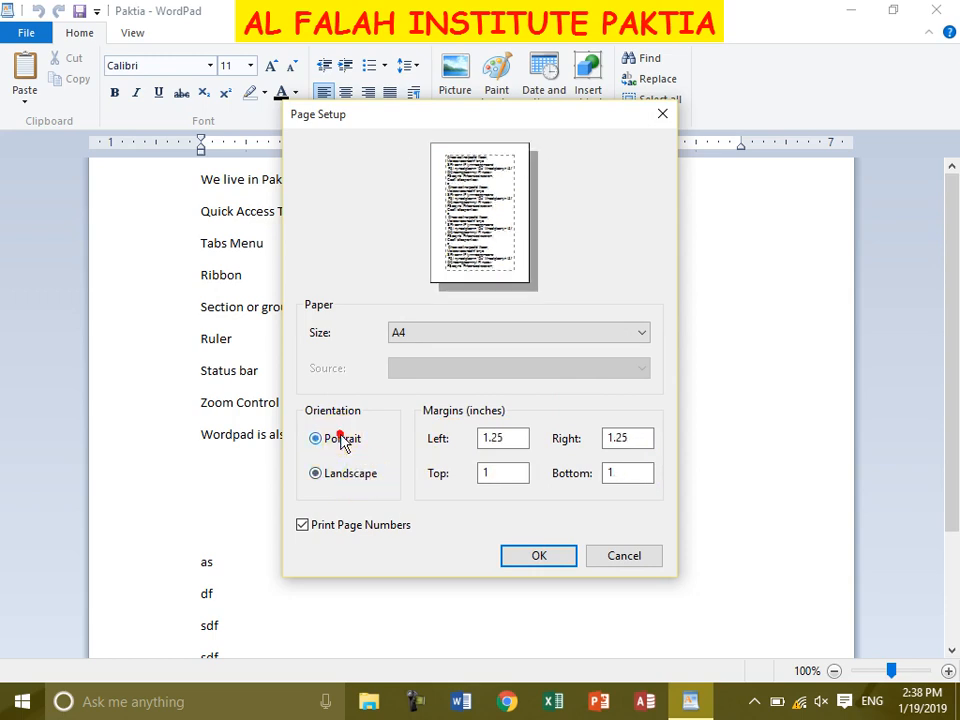
Step: Toggle the printing of page numbers, leave it enabled, and apply the page setup
click(300, 525)
click(305, 527)
click(299, 525)
click(300, 524)
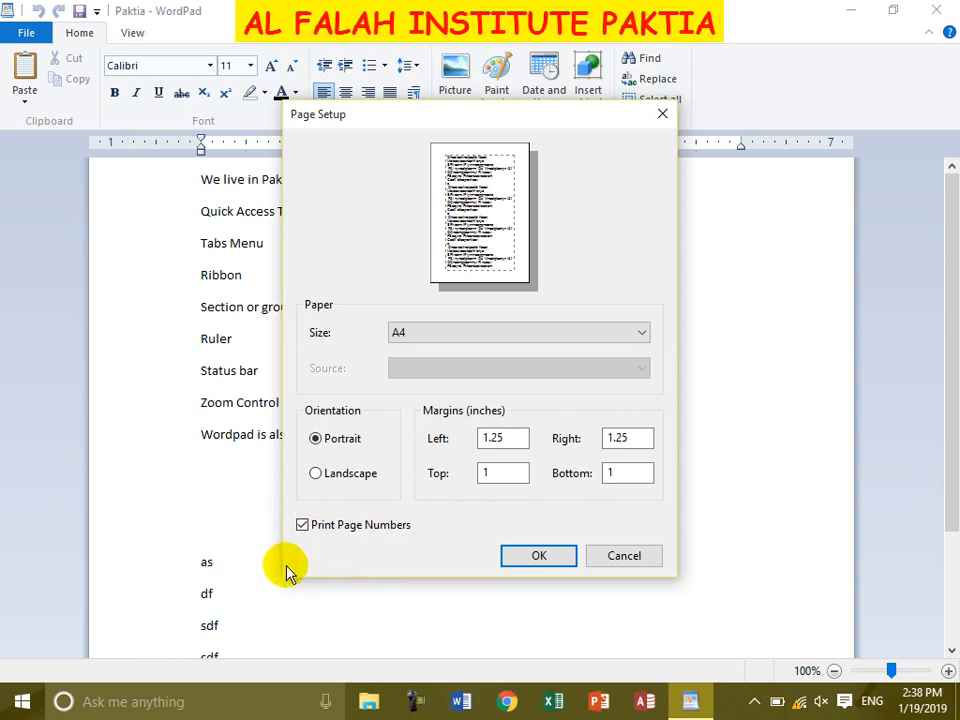
click(537, 555)
Step: Examine the printer, page range and copies options for printing, try clearing a custom page range, and cancel without printing
click(27, 33)
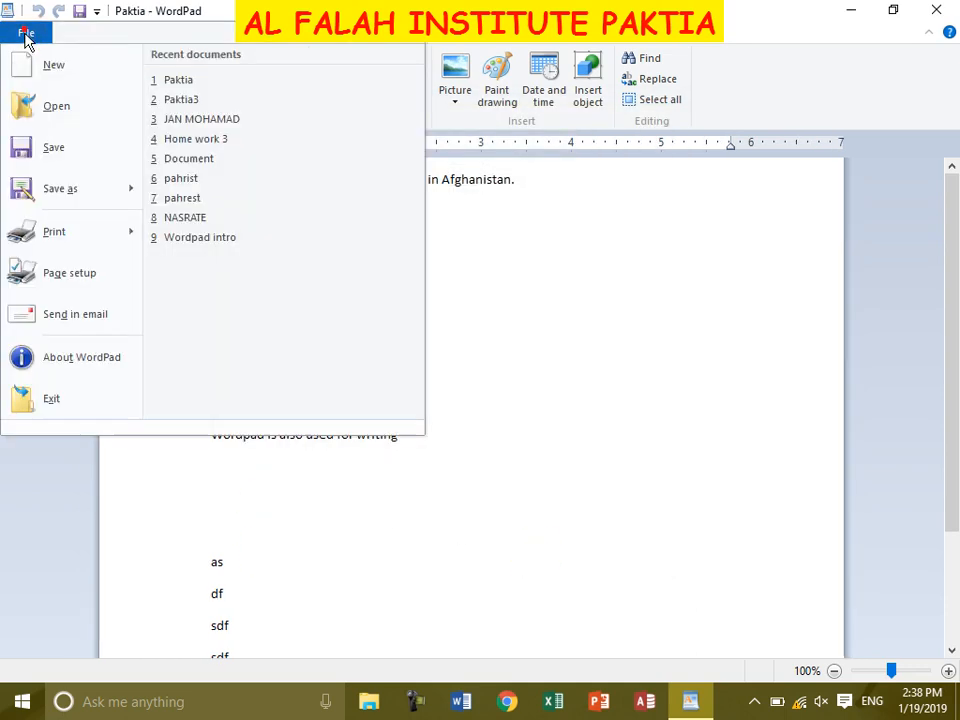
mouse_move(137, 245)
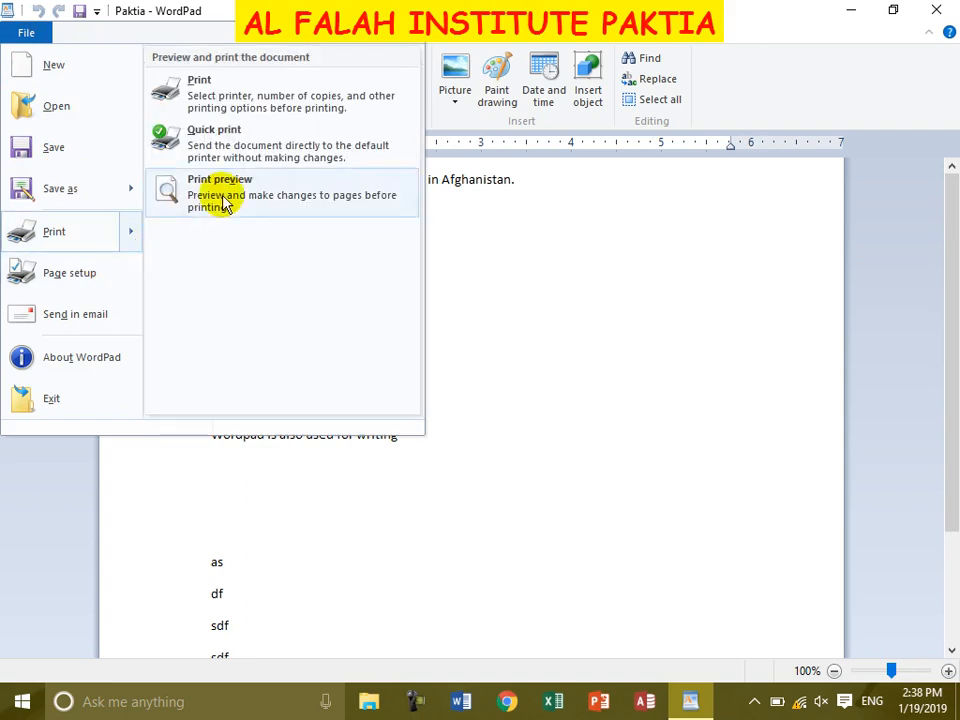
click(223, 86)
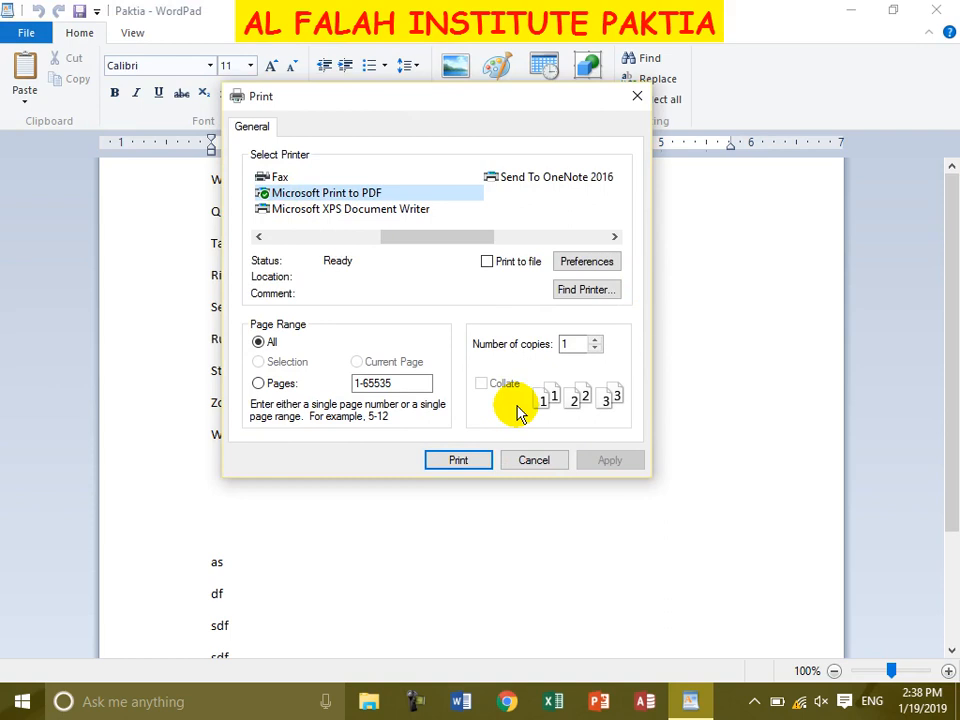
click(259, 385)
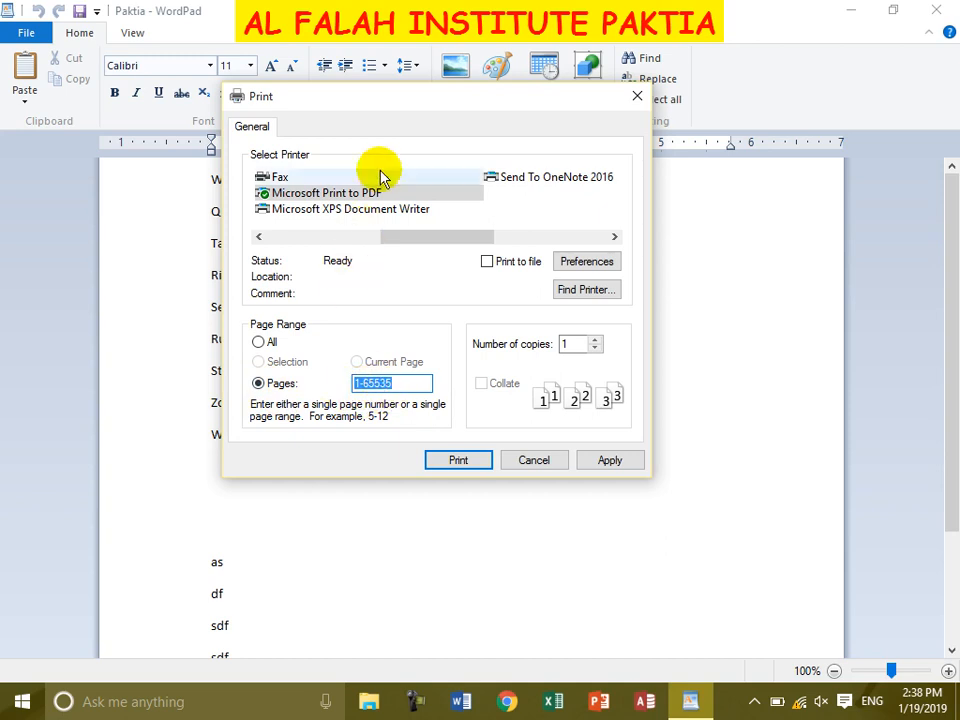
drag(388, 97, 330, 137)
drag(349, 418, 288, 418)
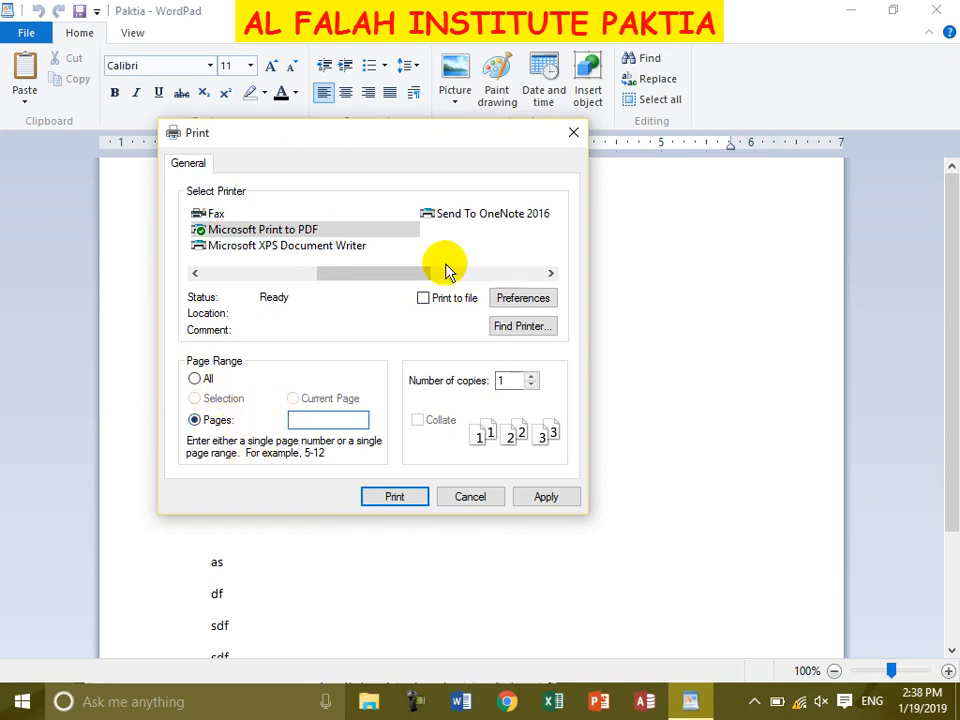
click(470, 496)
Step: Print all pages of the document on the EPSON L382 Series printer
click(26, 33)
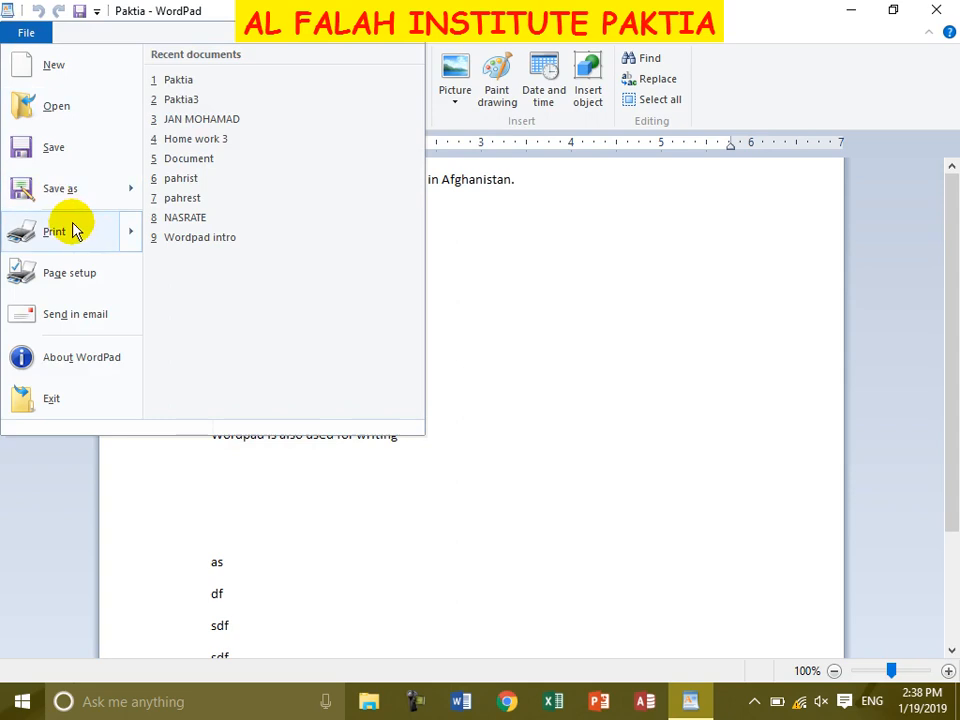
mouse_move(98, 242)
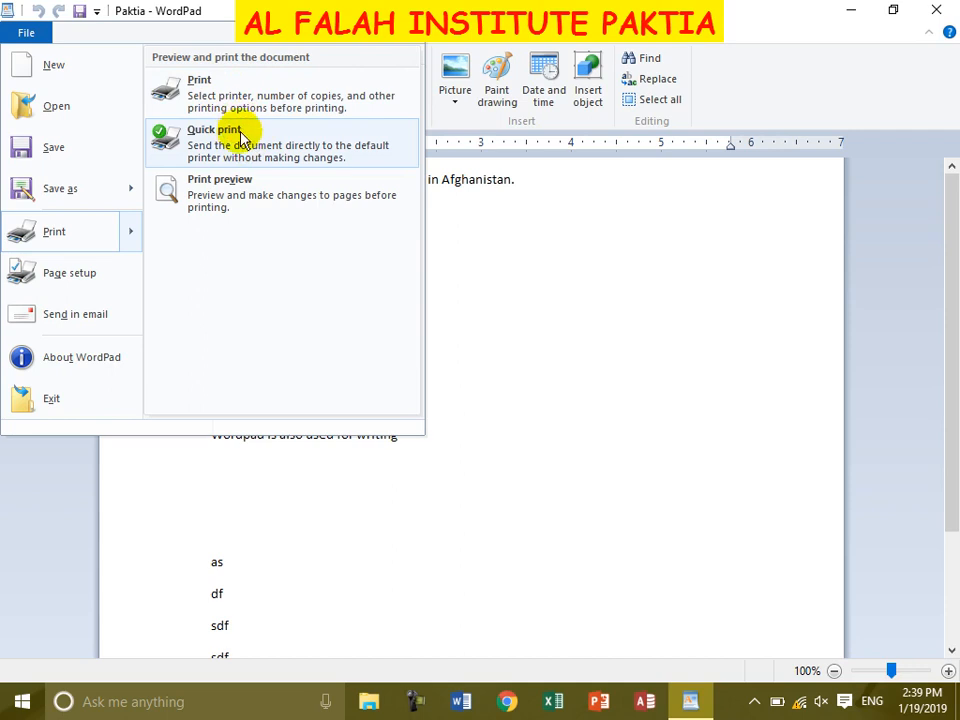
click(221, 90)
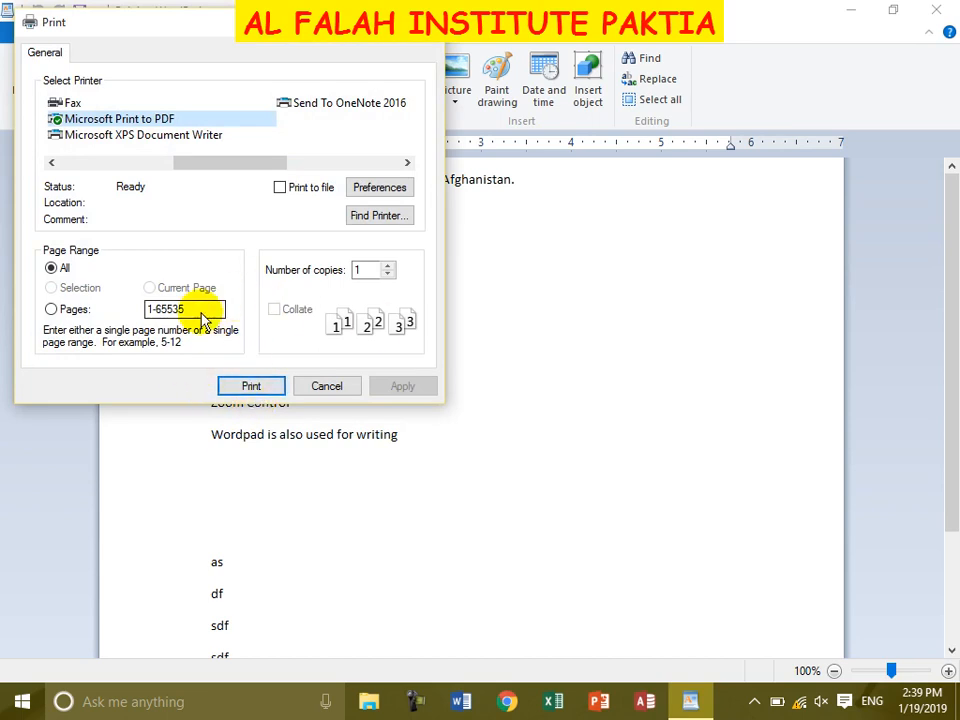
click(51, 162)
click(112, 102)
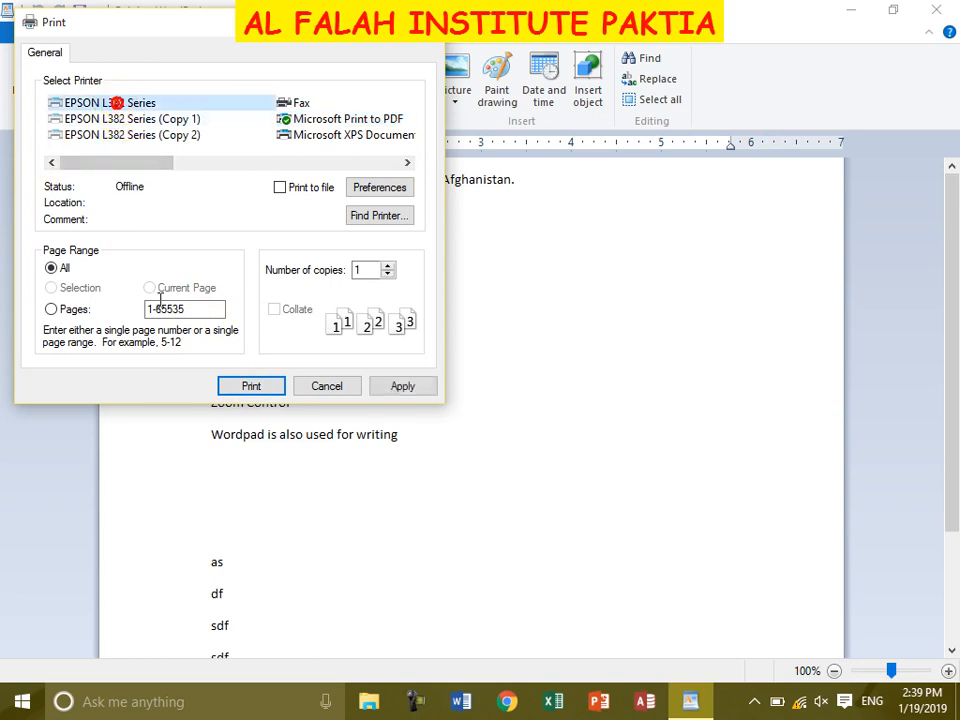
click(250, 388)
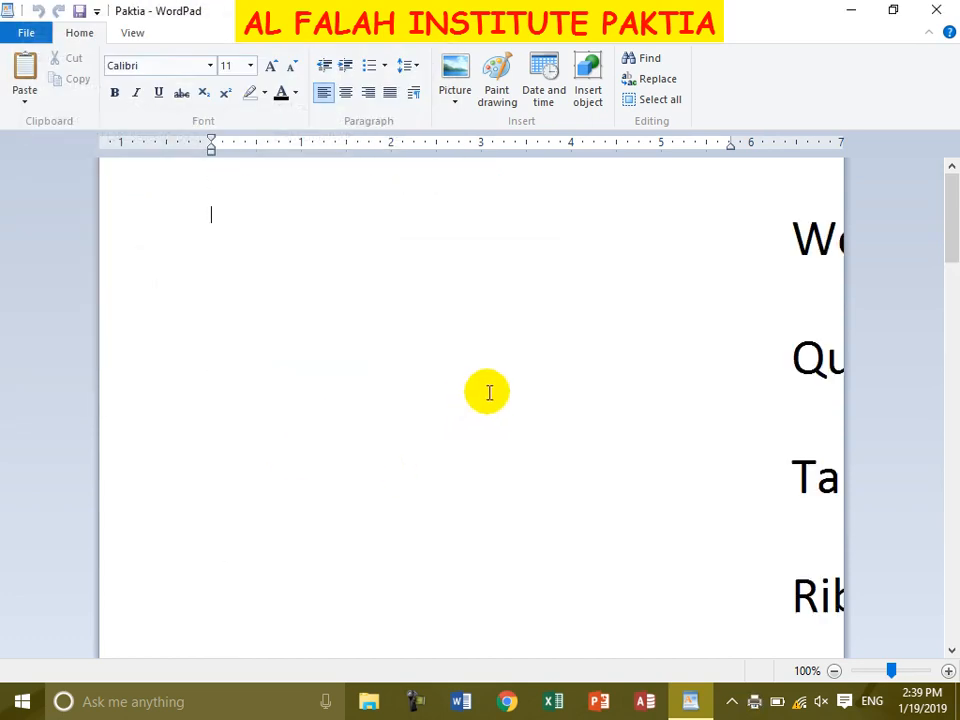
Step: Set the document zoom to 90% and send the document straight to the default printer with Quick print
scroll(422, 356, down, 3)
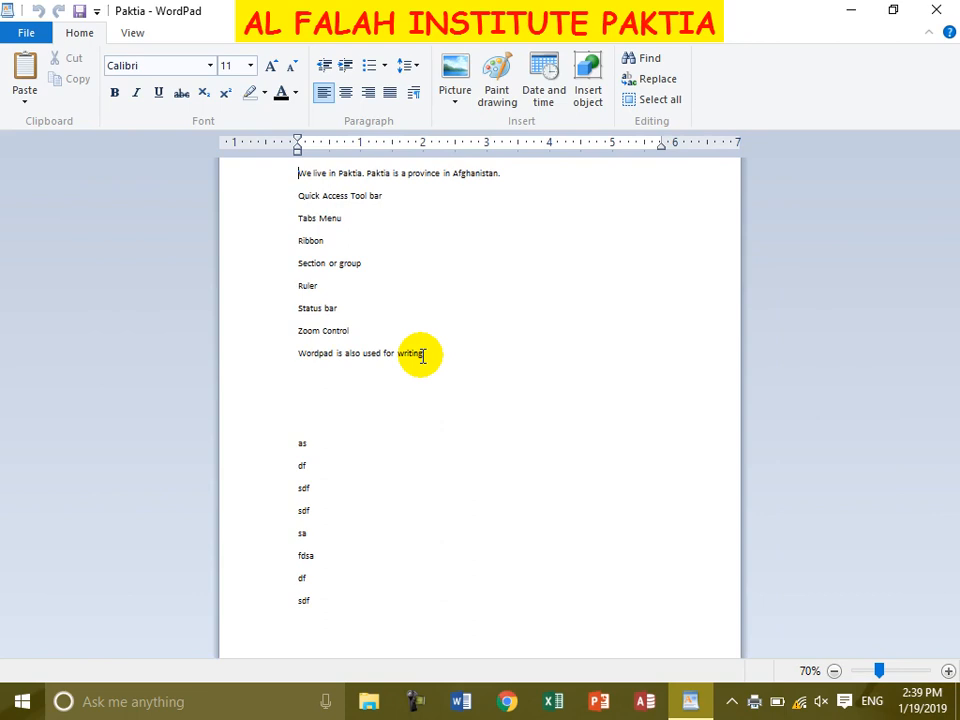
scroll(422, 356, up, 2)
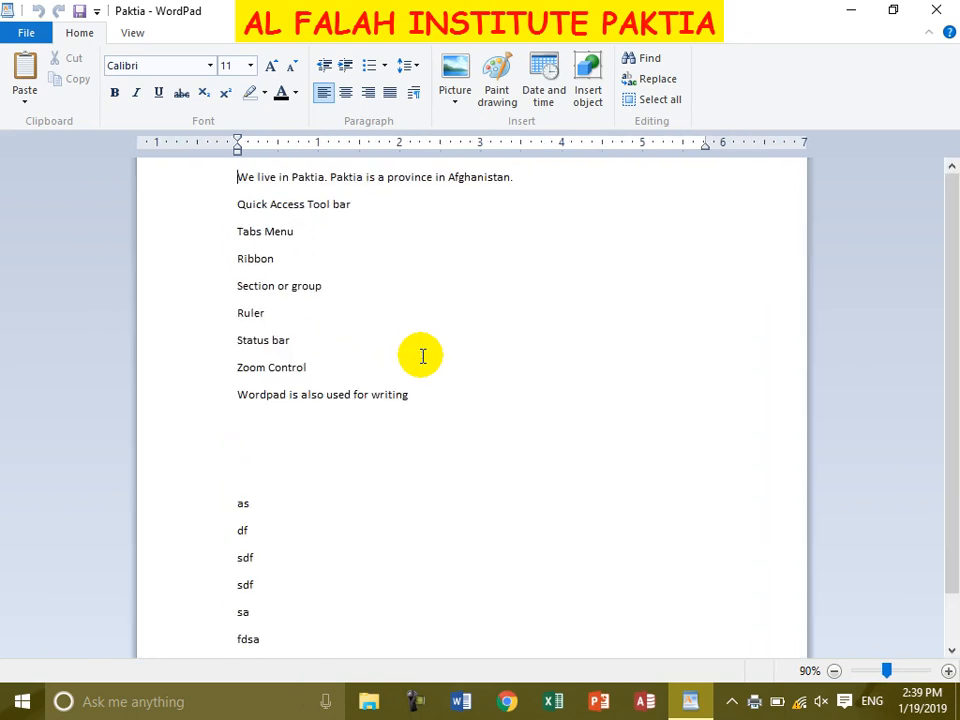
click(26, 32)
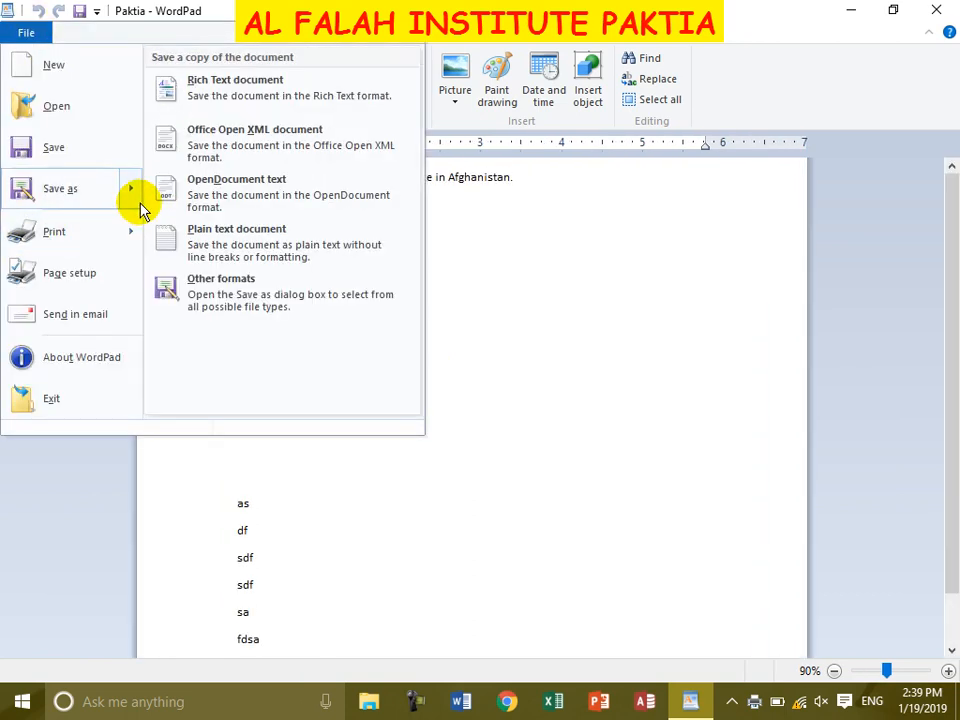
mouse_move(138, 240)
click(232, 140)
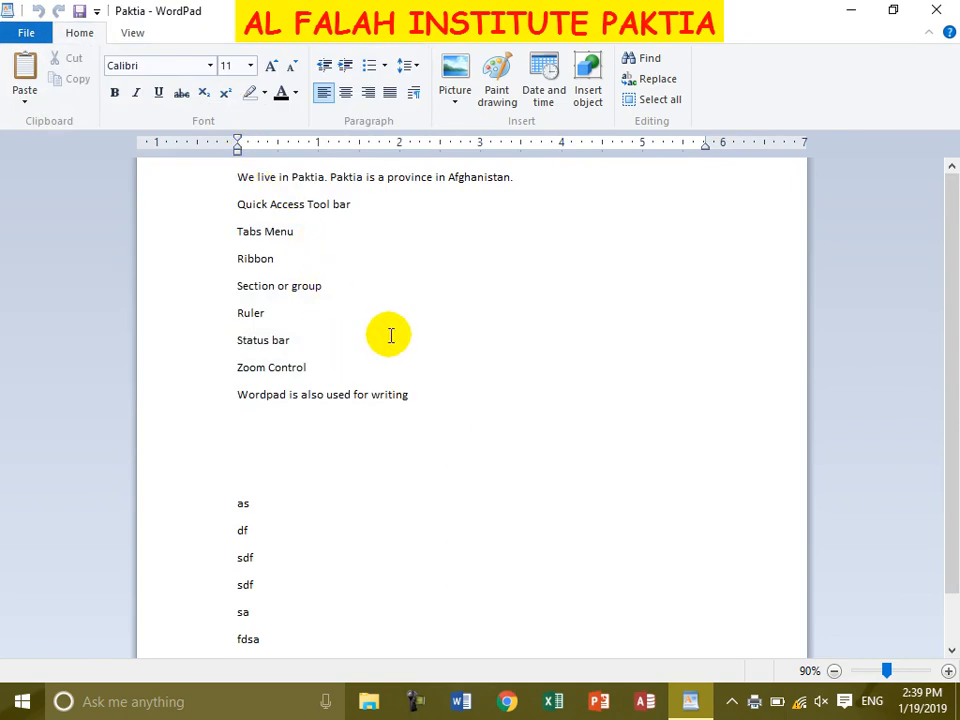
Step: Review the print choices and the printer, page range and copies options, and cancel without printing
click(26, 33)
mouse_move(140, 238)
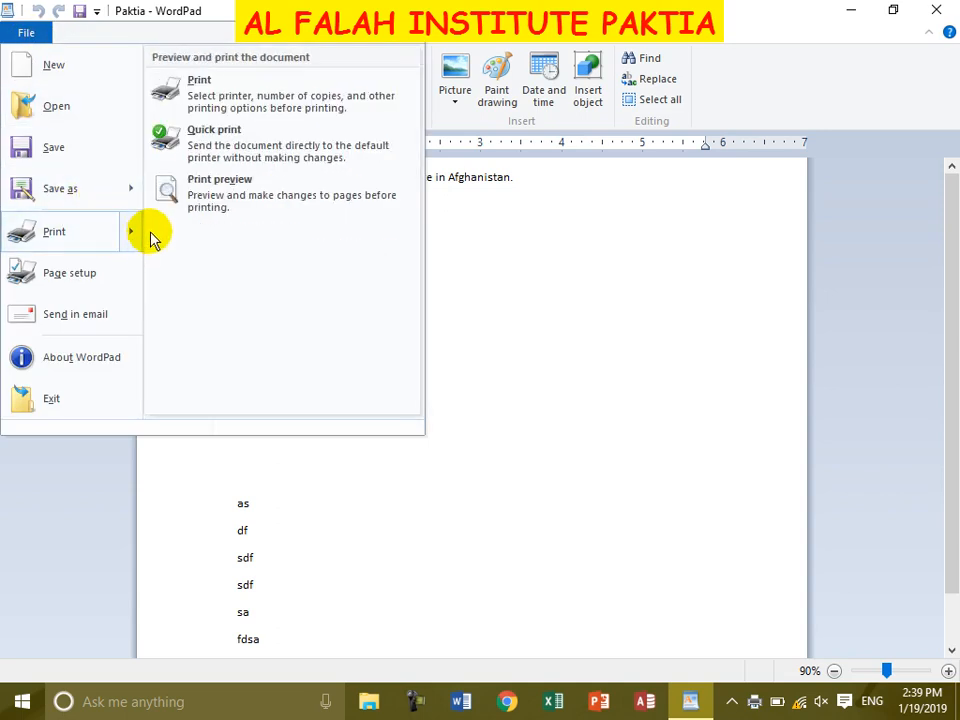
click(235, 104)
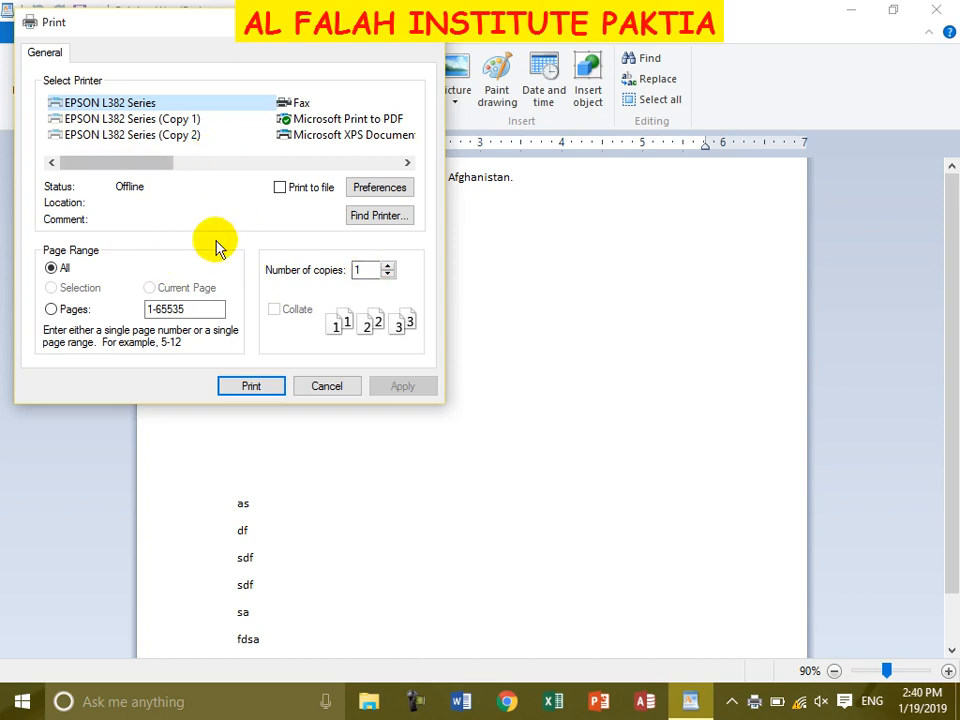
click(318, 387)
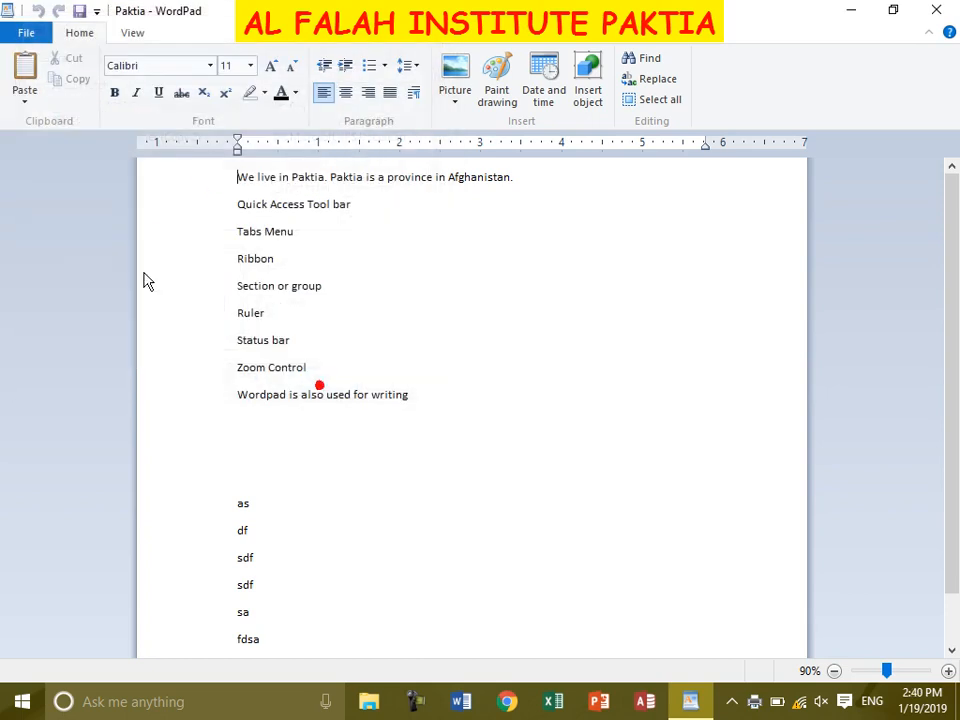
click(24, 31)
mouse_move(145, 237)
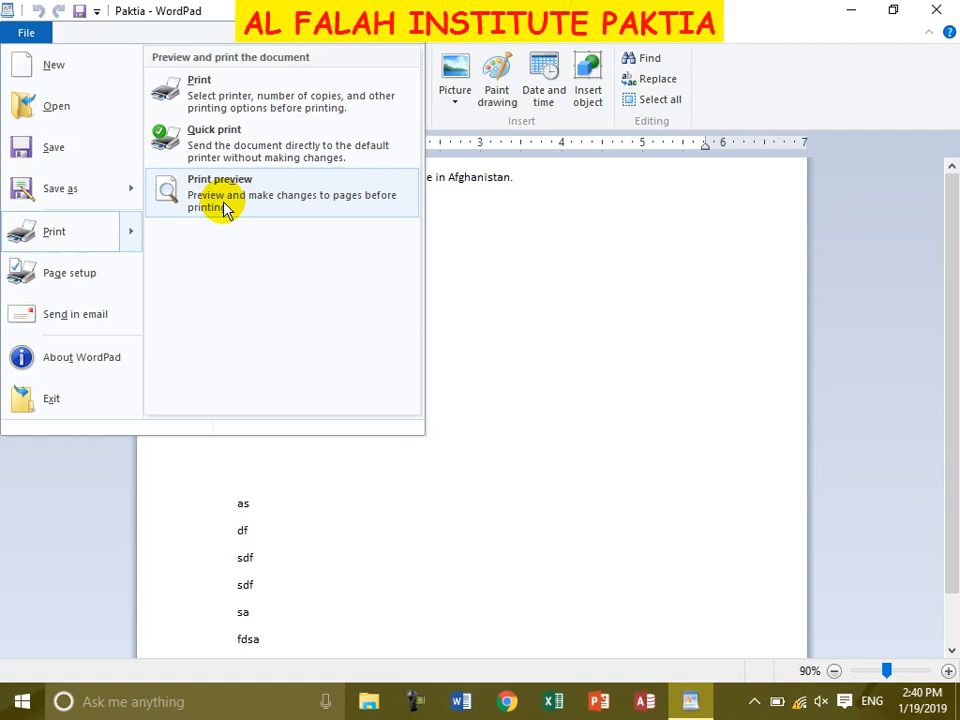
click(424, 552)
scroll(260, 461, down, 1)
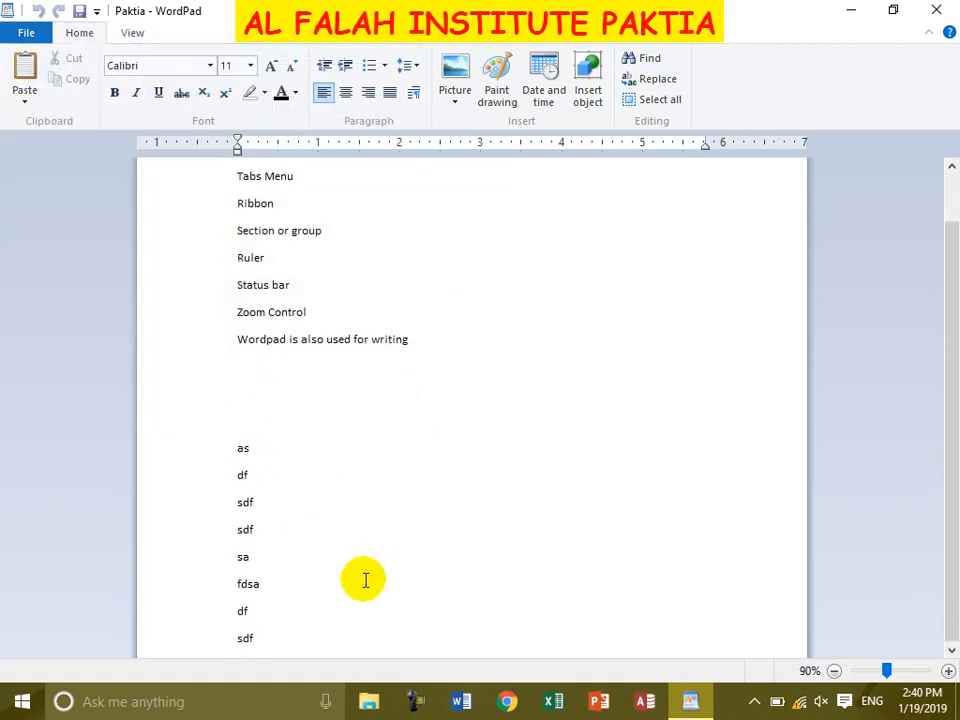
Step: Switch to Word, create a blank document and generate sample paragraphs in it with =rand()
click(462, 703)
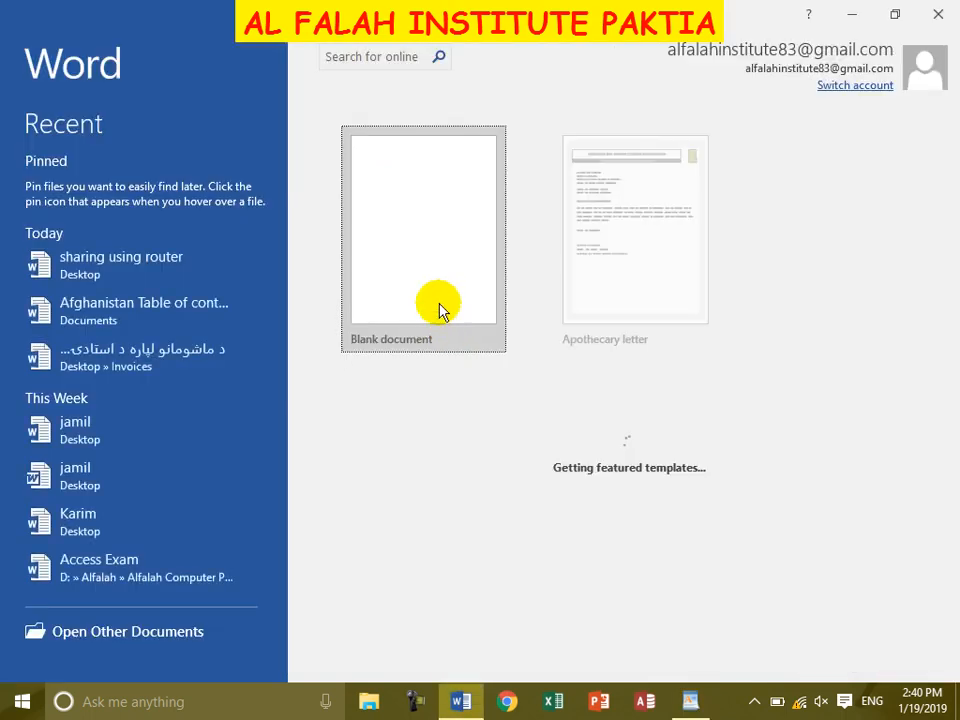
click(439, 306)
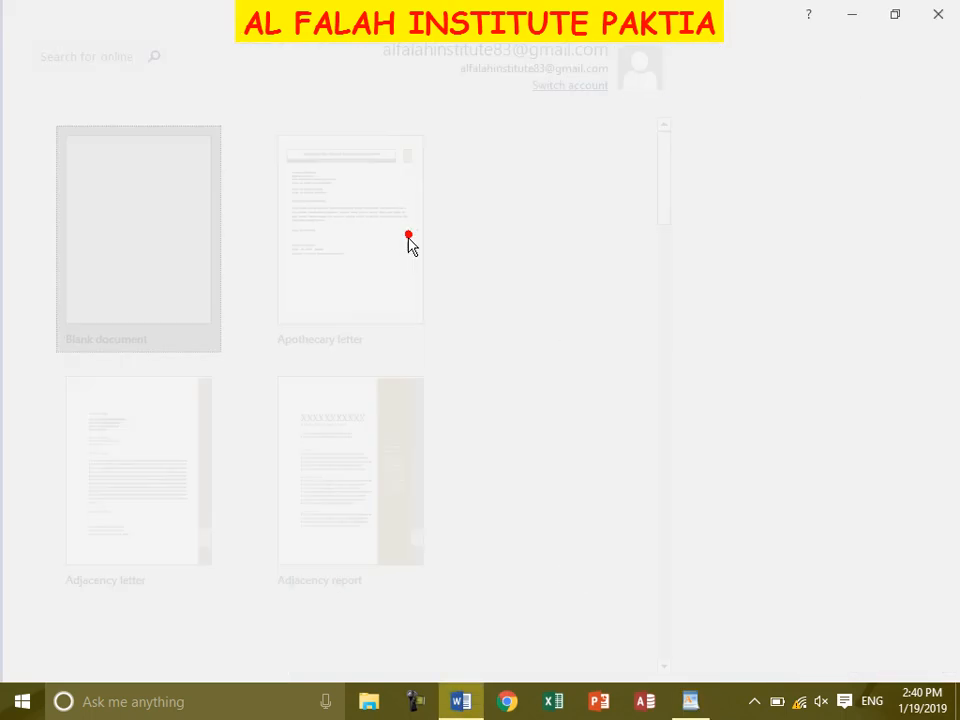
text(=rand())
key(Return)
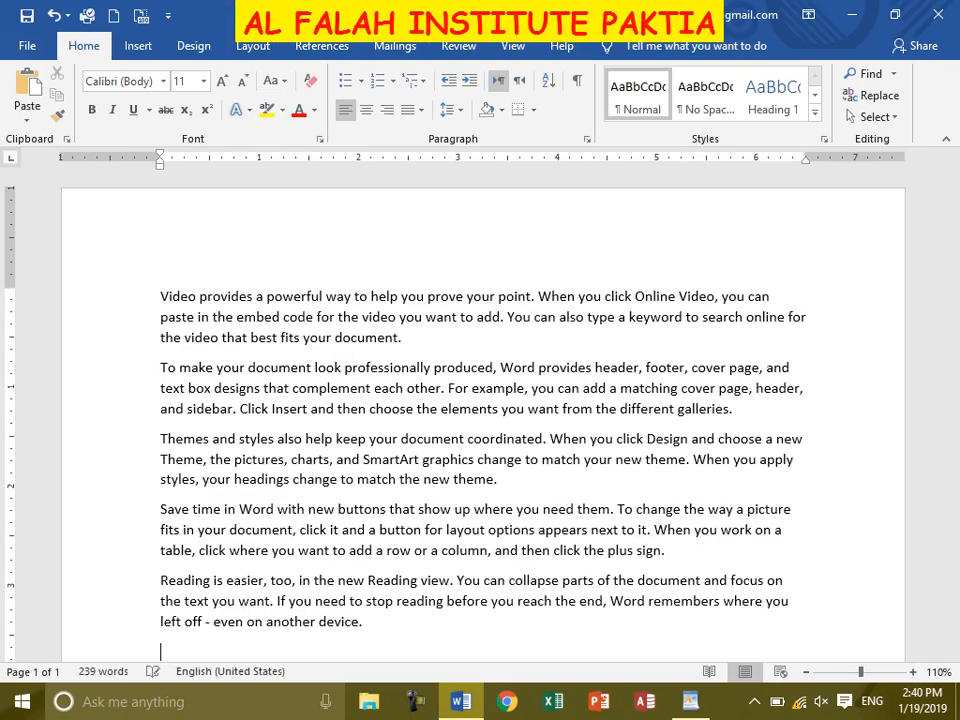
Step: Select all the generated sample paragraphs and copy them
click(497, 368)
scroll(494, 370, down, 1)
scroll(494, 375, down, 3)
click(317, 455)
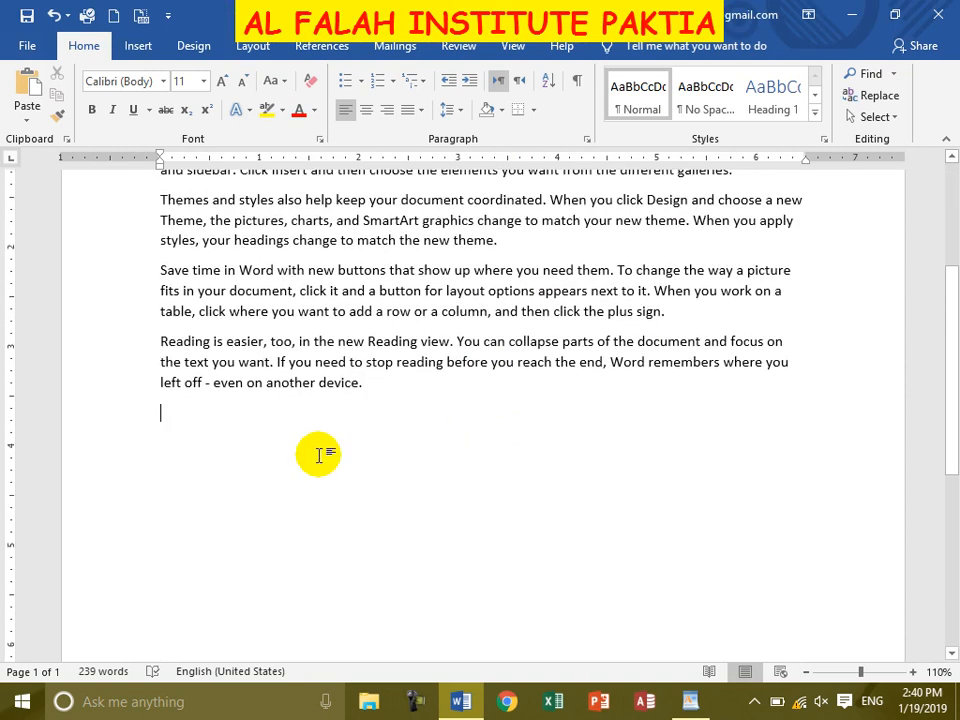
drag(392, 390, 133, 289)
key(ctrl+c)
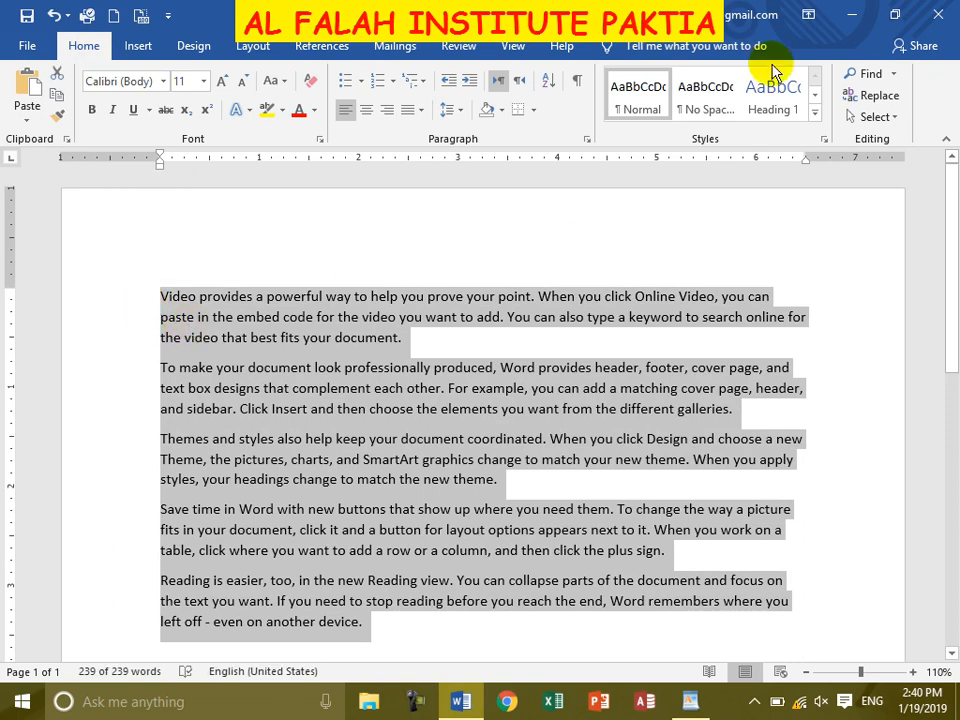
Step: Return to Paktia in WordPad and paste the copied paragraphs repeatedly below the line "Wordpad is also used for writing"
click(845, 20)
click(246, 379)
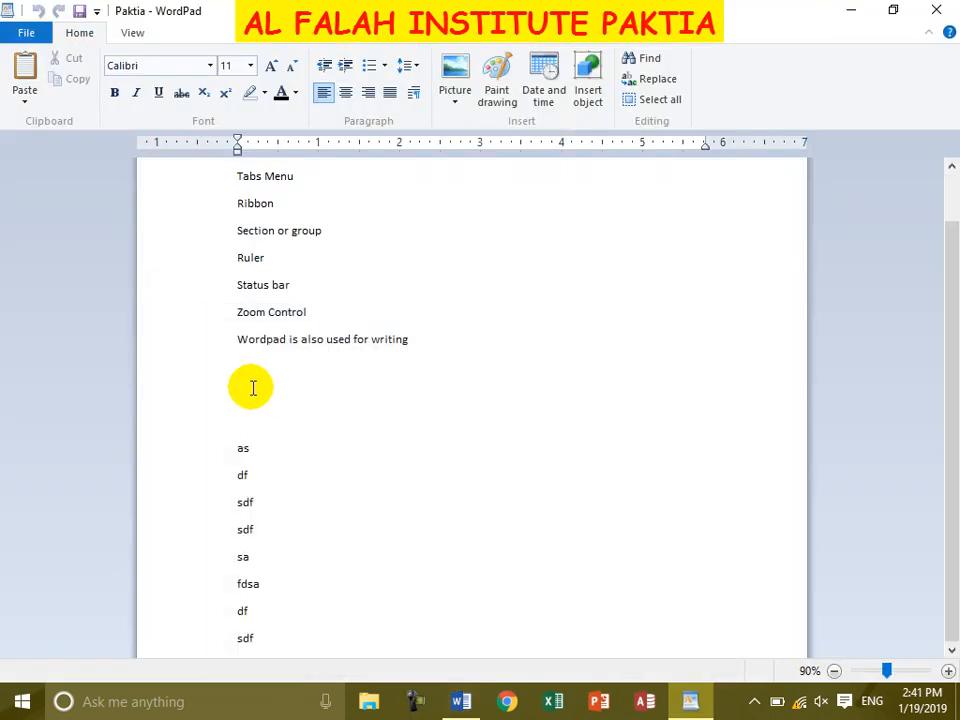
key(ctrl+v)
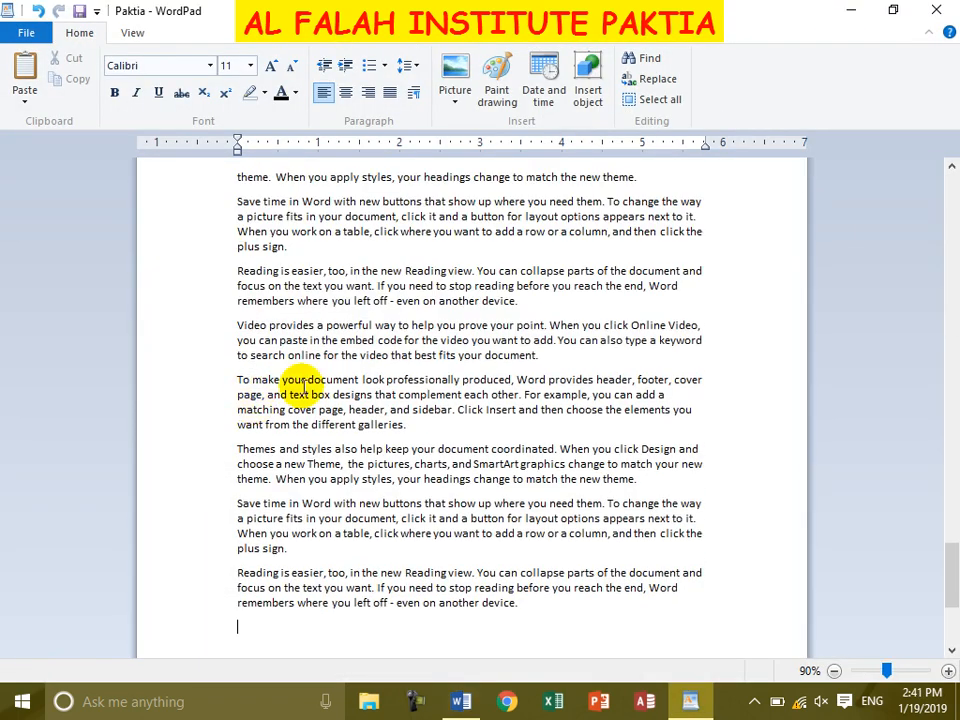
scroll(553, 408, up, 20)
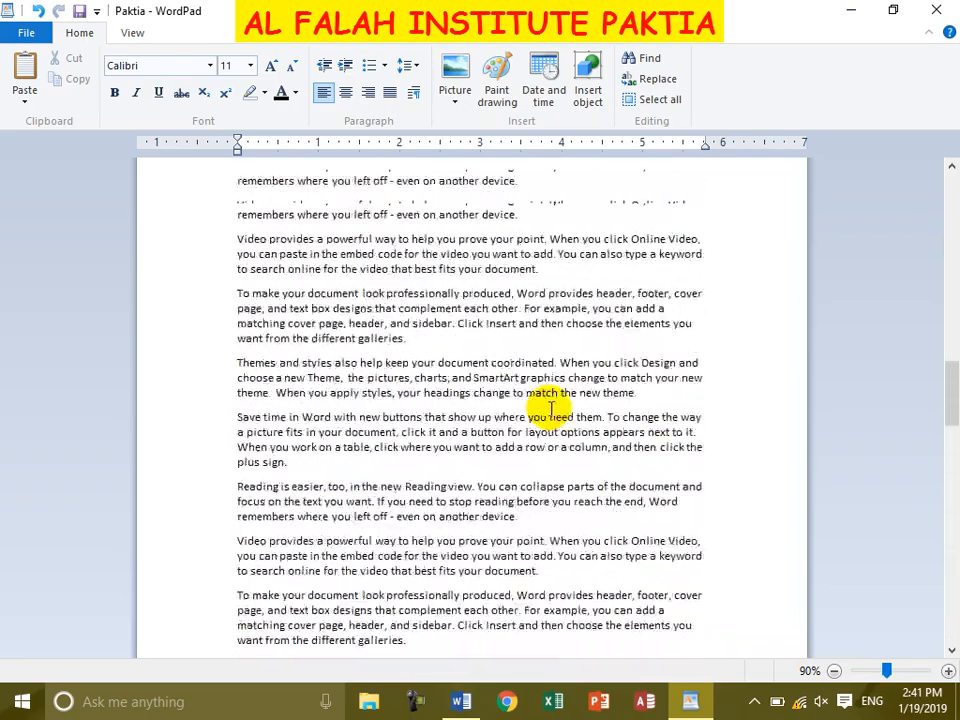
scroll(553, 408, up, 15)
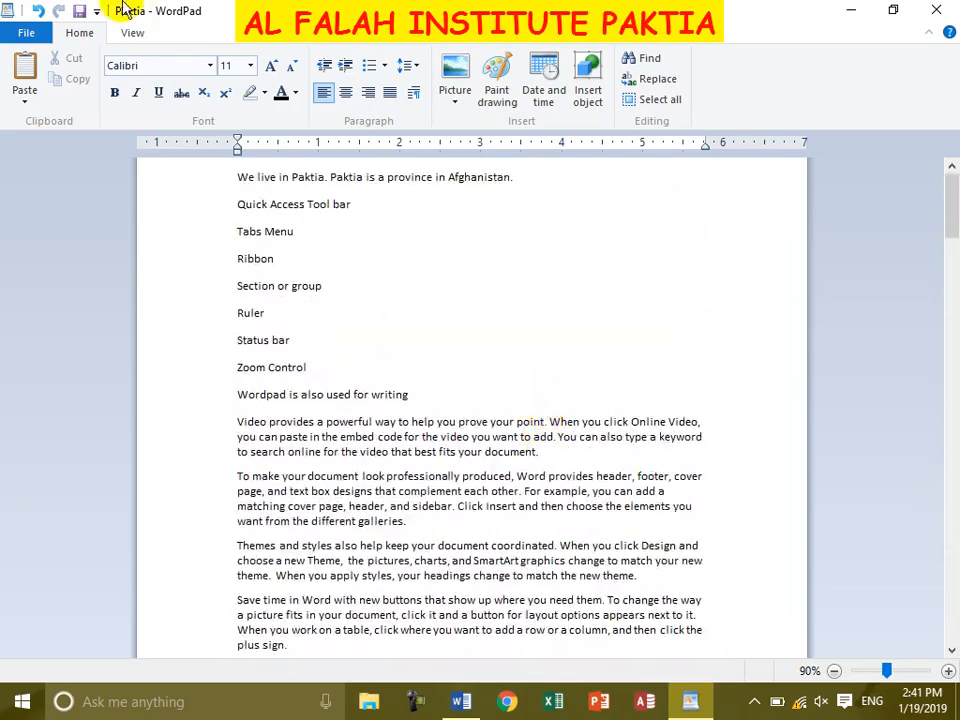
Step: Open the print preview of Paktia and magnify the bottom of page 1 to inspect its page number
click(30, 40)
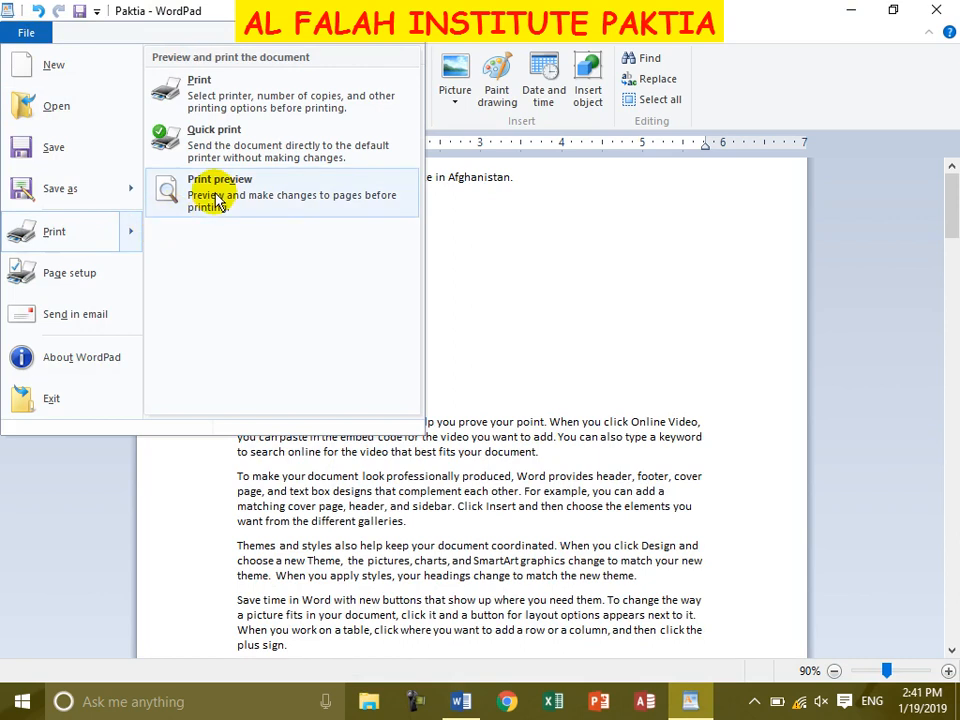
click(216, 199)
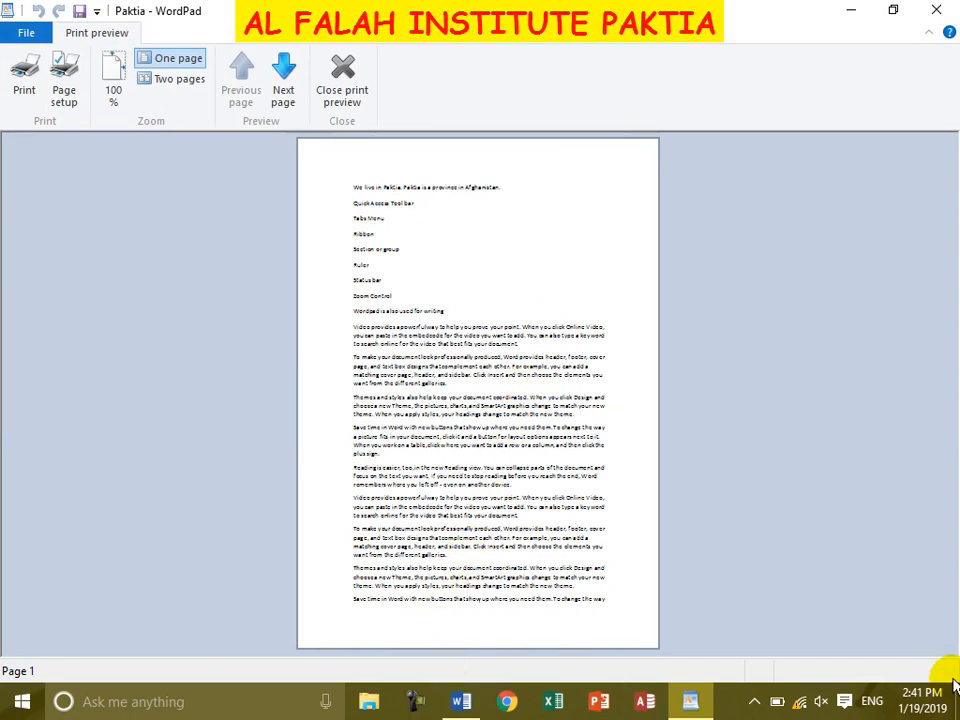
click(436, 605)
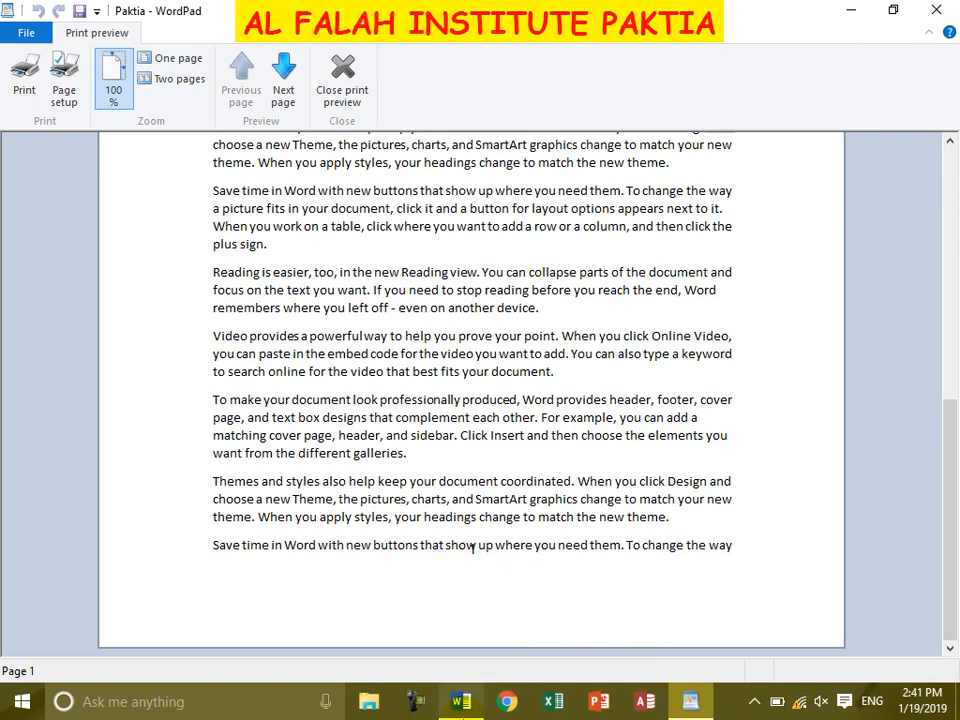
Step: Page forward through the print preview to page 4 and go back to page 2
click(284, 90)
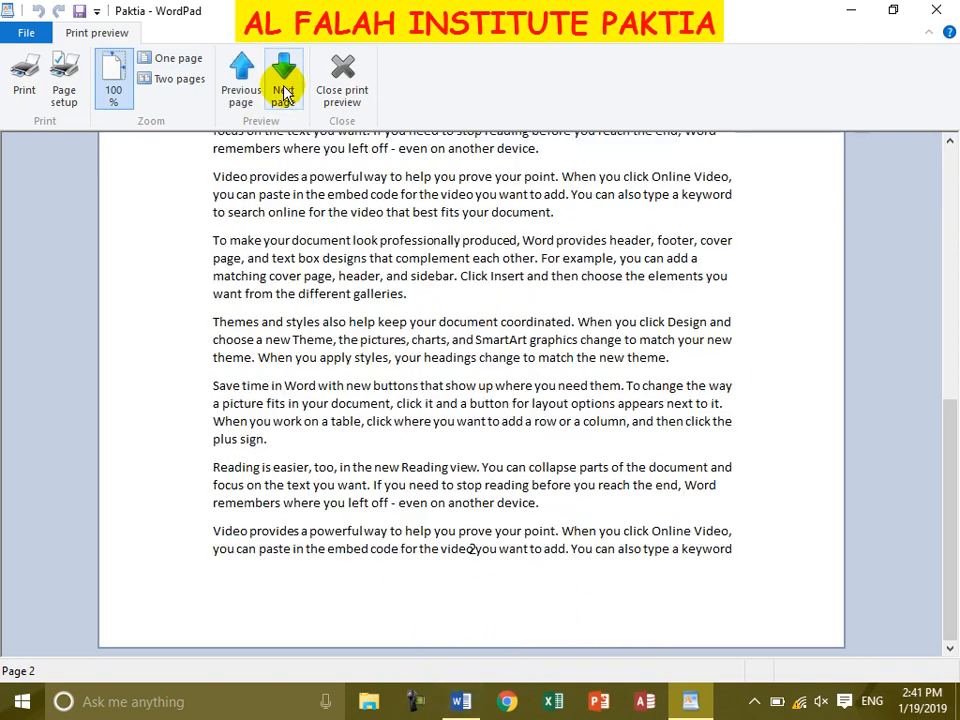
click(284, 90)
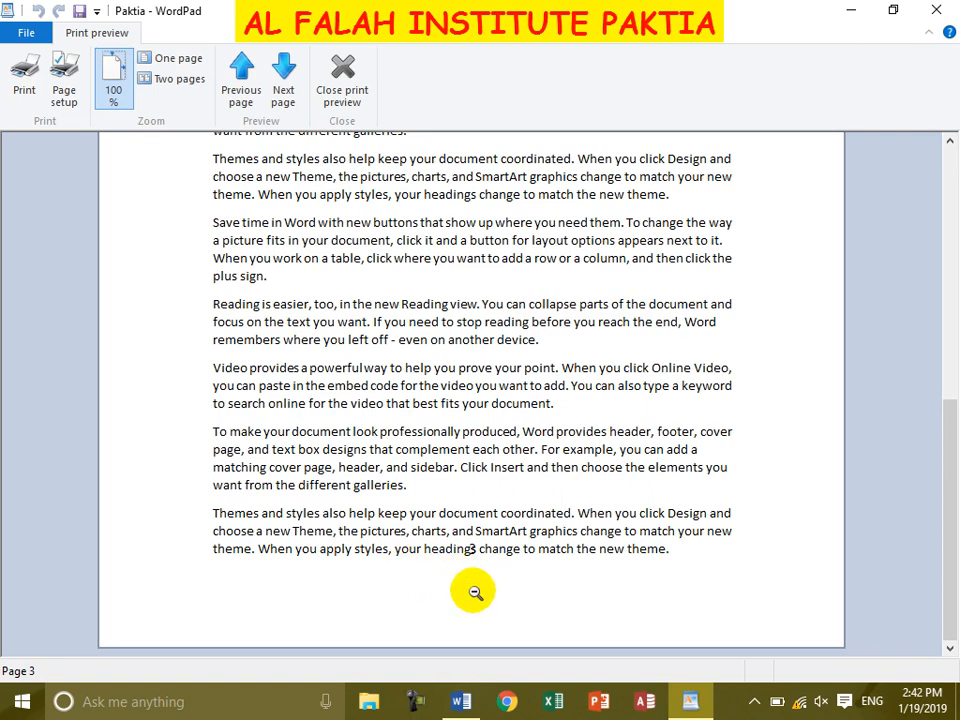
scroll(450, 530, up, 3)
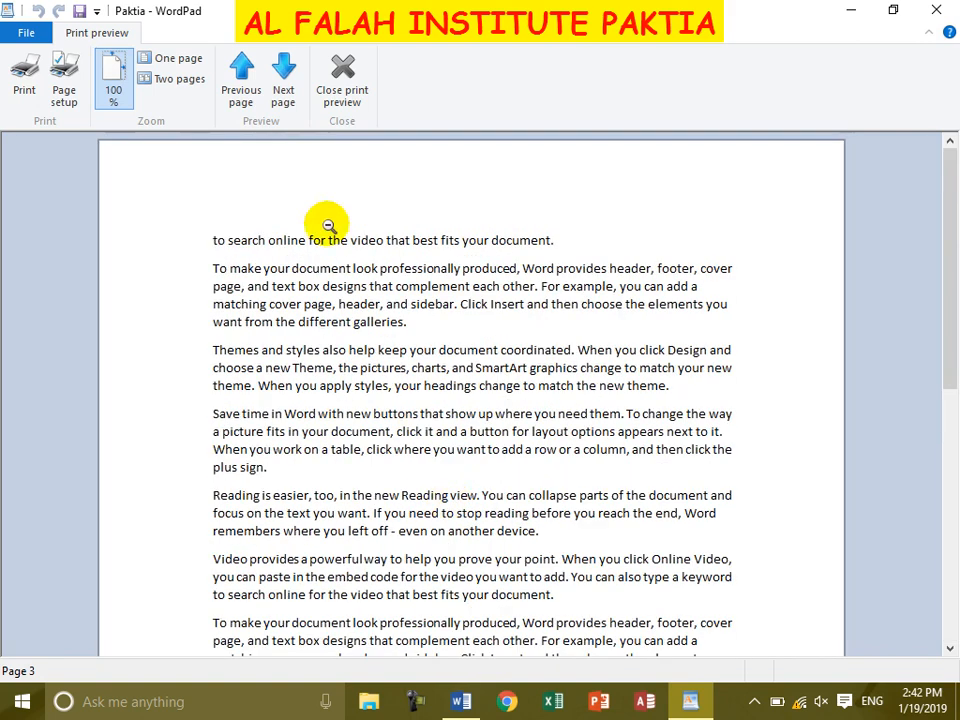
click(285, 88)
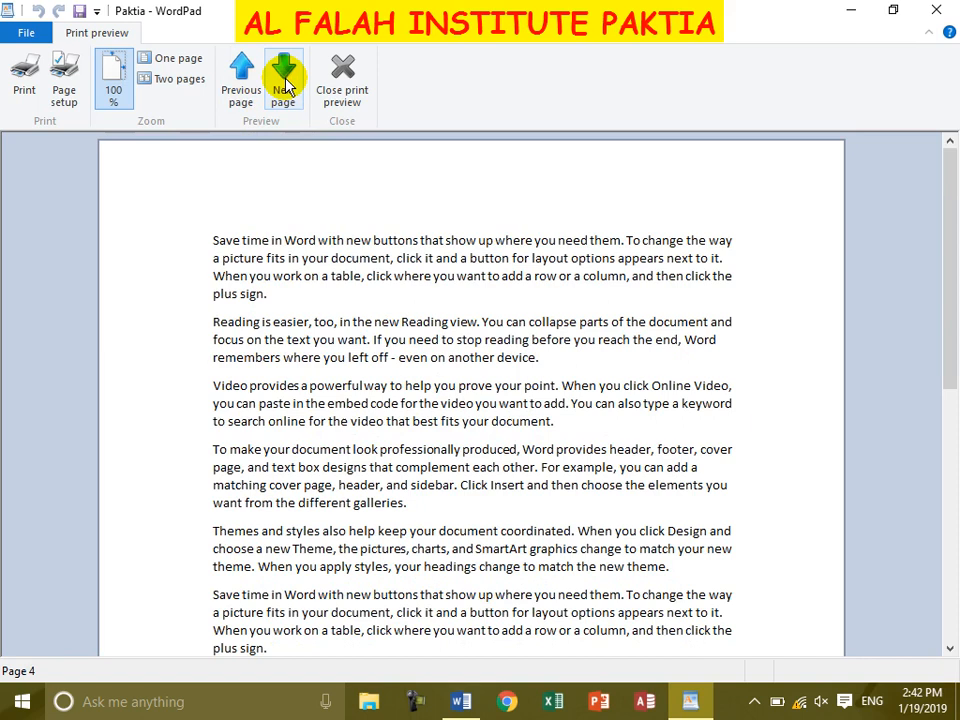
click(248, 94)
click(250, 94)
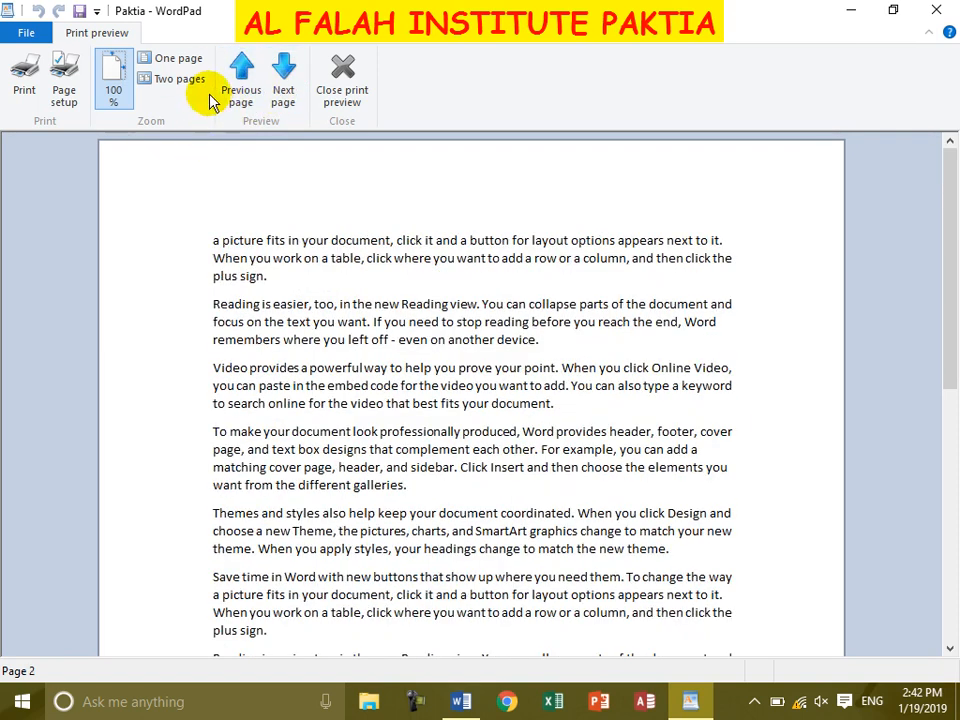
Step: Compare the one-page and two-page preview layouts, return to 100% and inspect the bottom of page 1
click(170, 59)
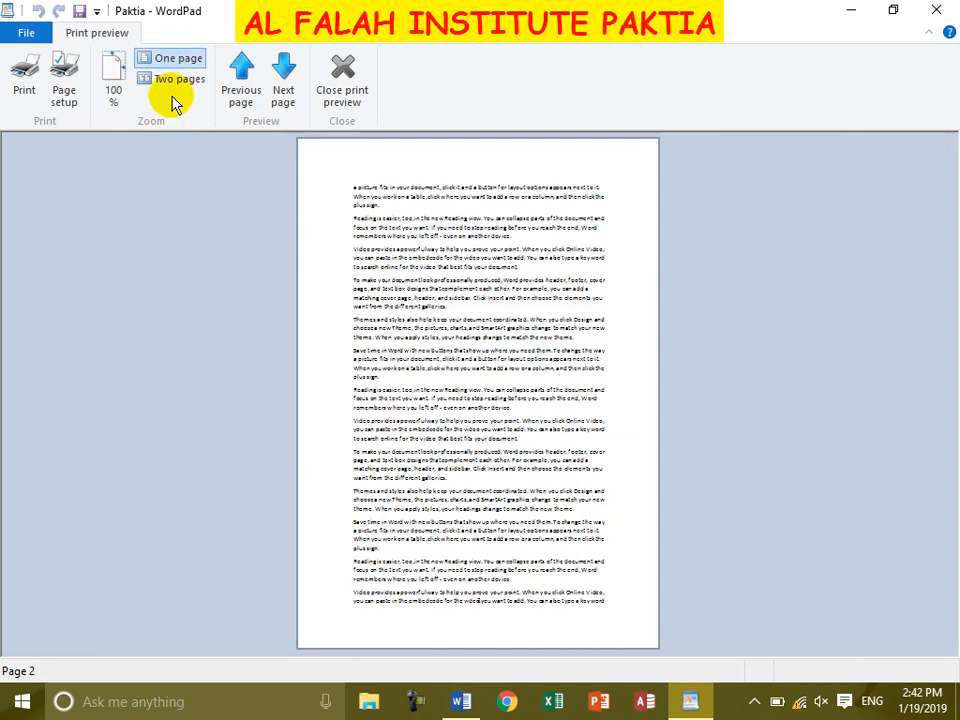
click(168, 79)
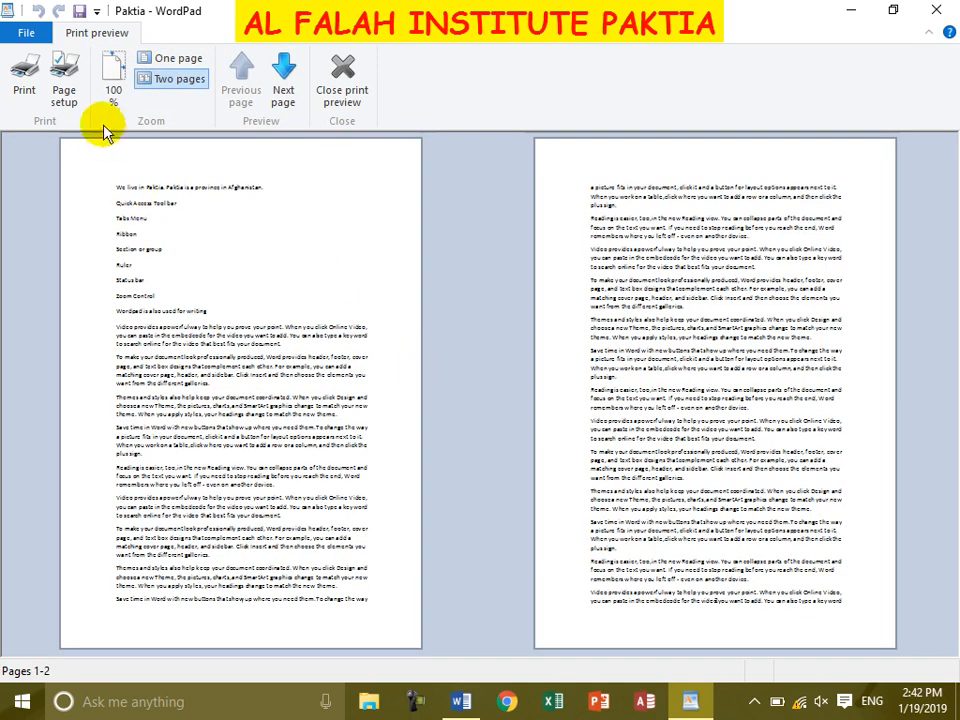
click(112, 88)
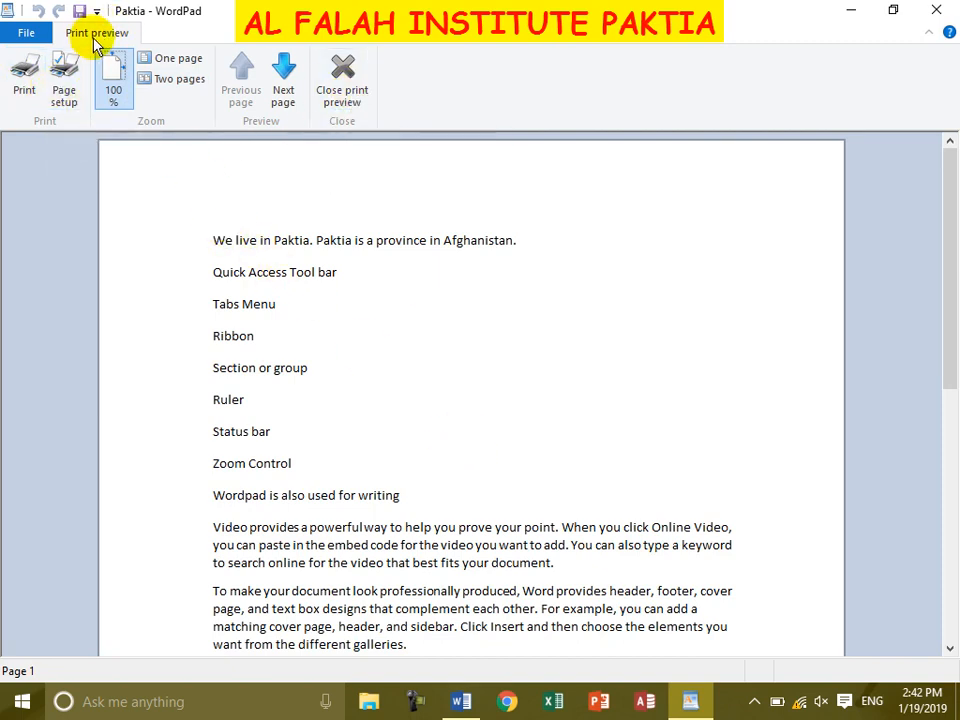
scroll(530, 371, down, 10)
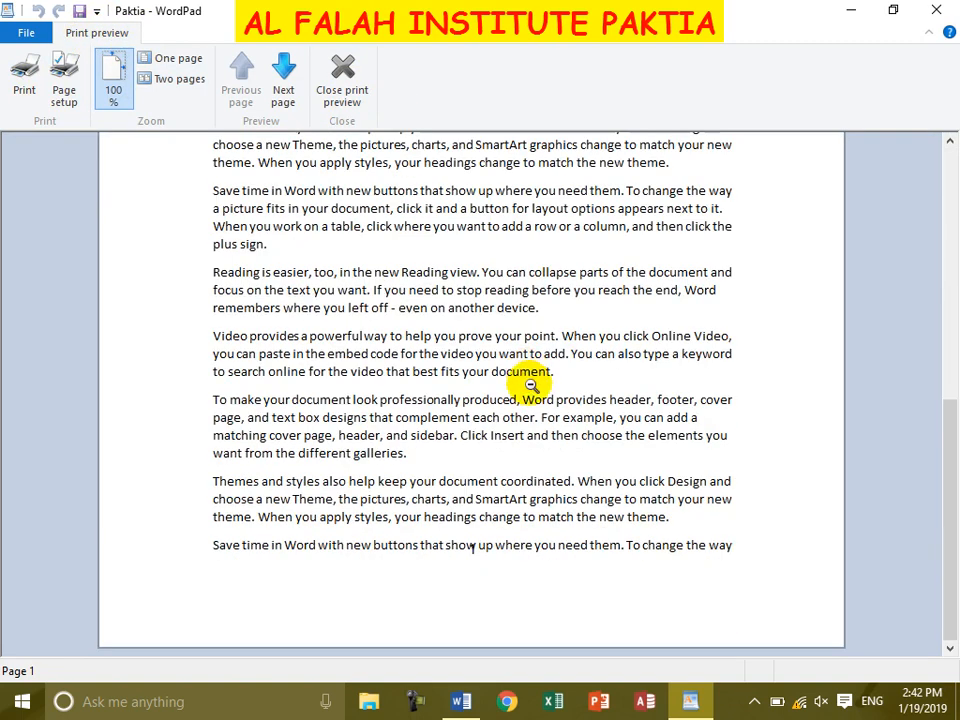
Step: Page forward through the print preview from page 1 to page 5, check the page numbers, and close the preview
click(283, 82)
click(283, 82)
click(283, 82)
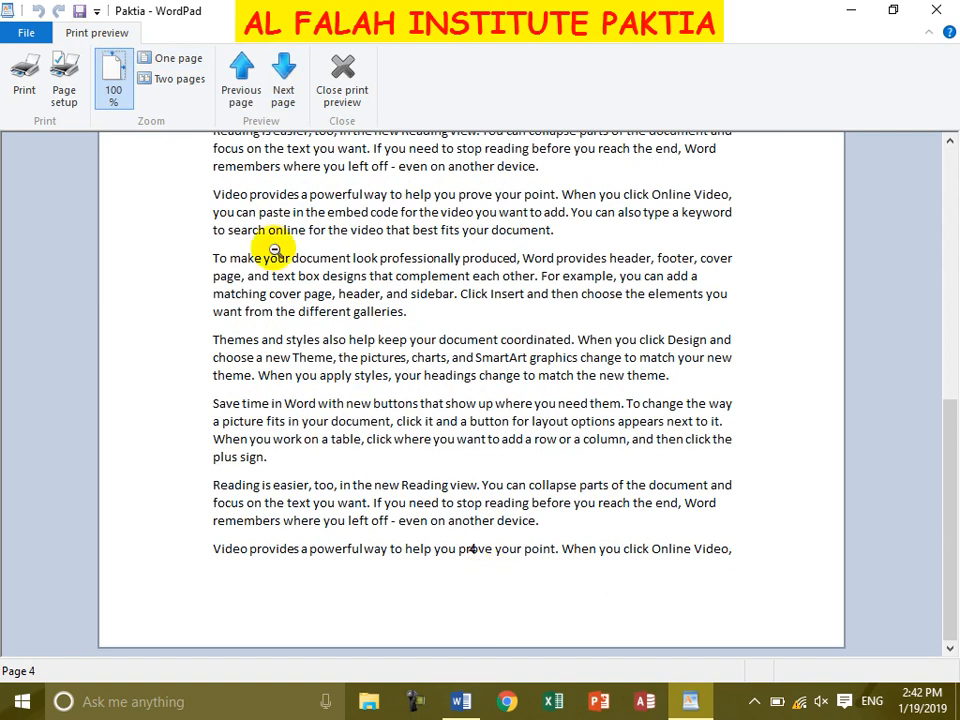
click(283, 82)
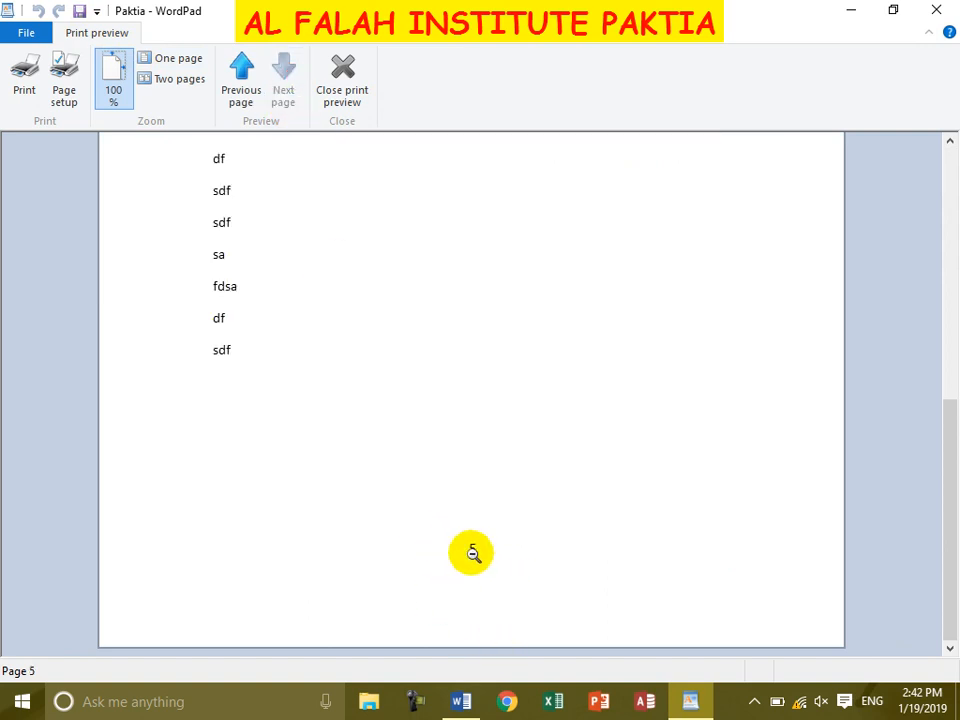
click(339, 73)
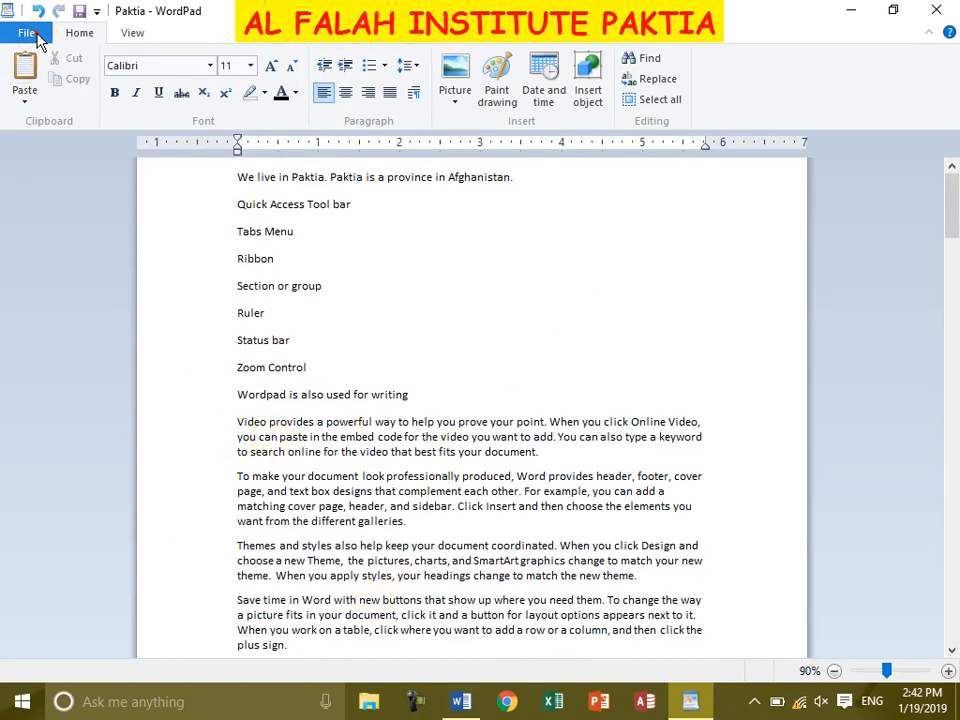
Step: Try to send the Paktia document by email and dismiss the Microsoft Outlook message
click(30, 33)
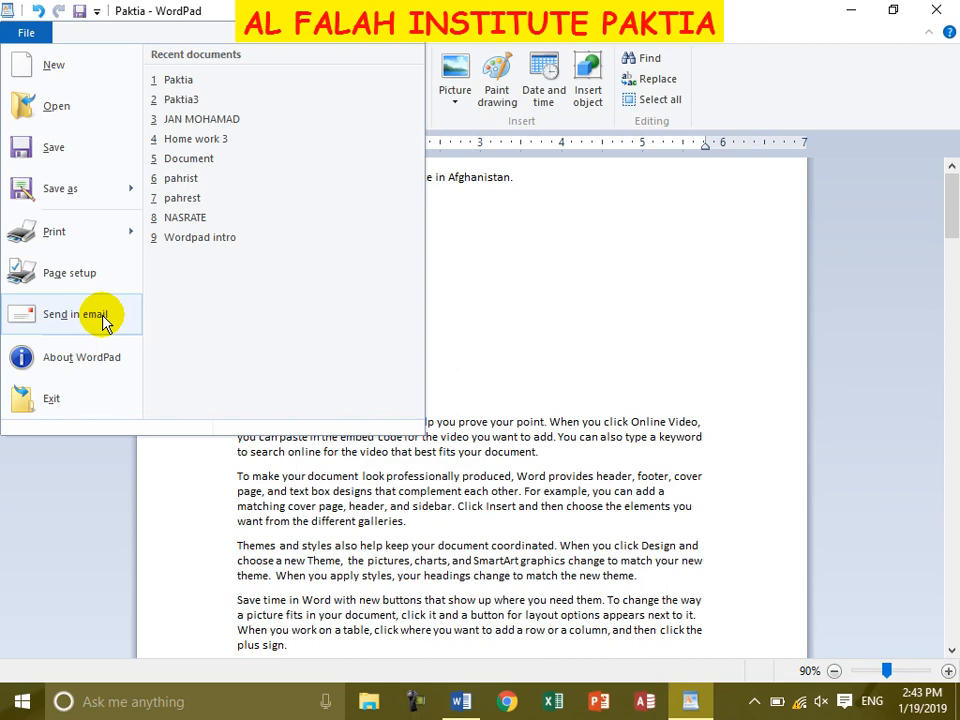
click(104, 318)
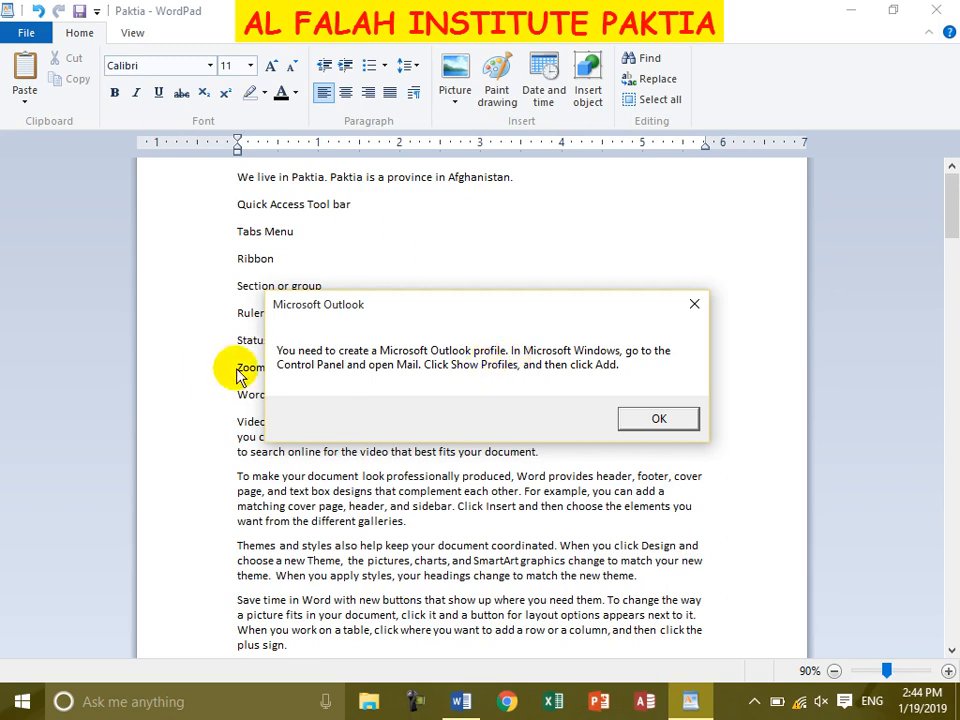
click(699, 306)
scroll(452, 409, down, 1)
scroll(395, 402, up, 1)
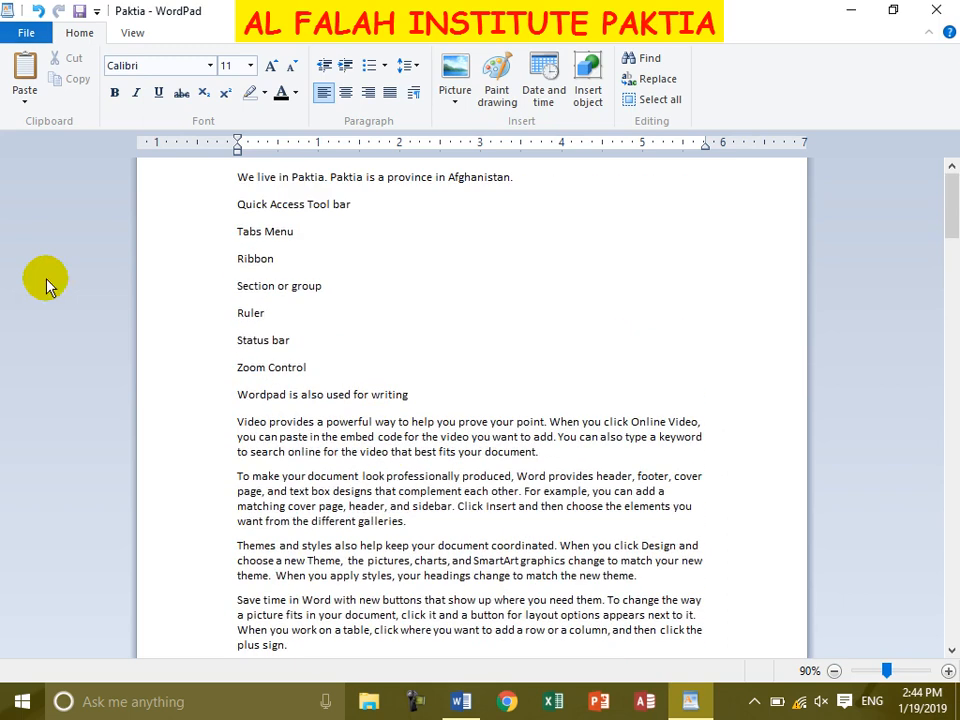
Step: View the About WordPad version and licence information and close it
click(28, 32)
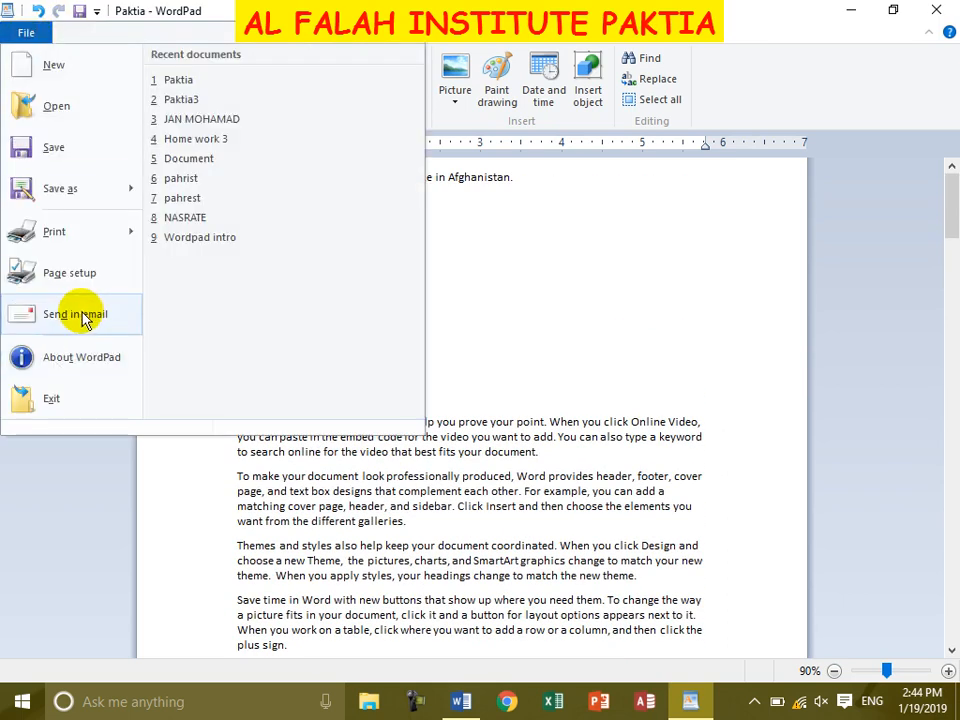
click(98, 368)
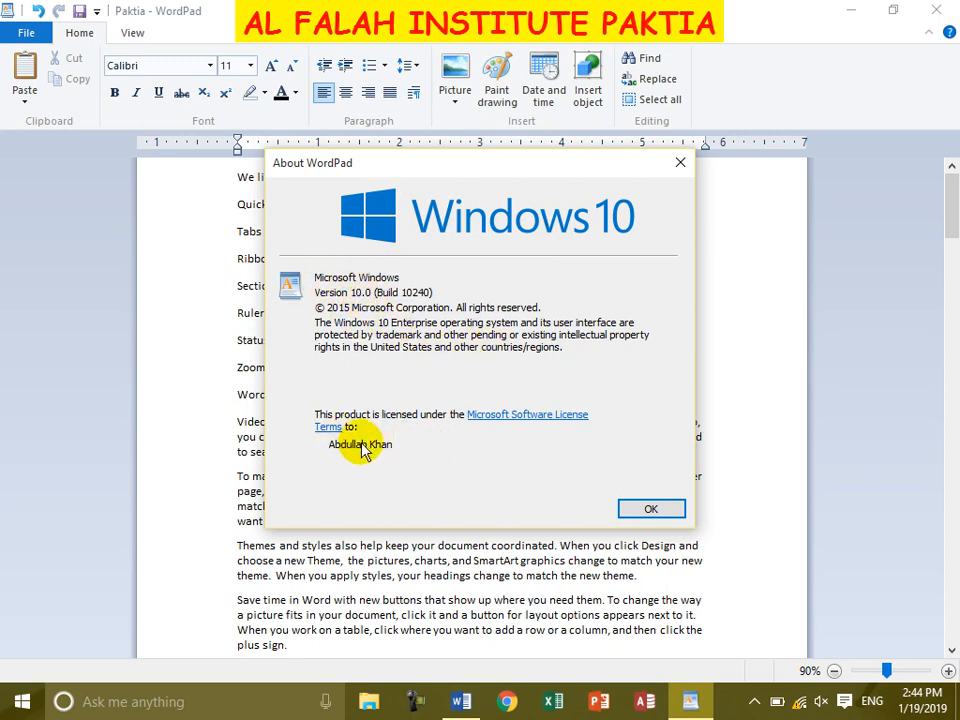
click(645, 509)
Step: Review the file commands, including the recent documents list, the print options and the Save as formats
click(28, 38)
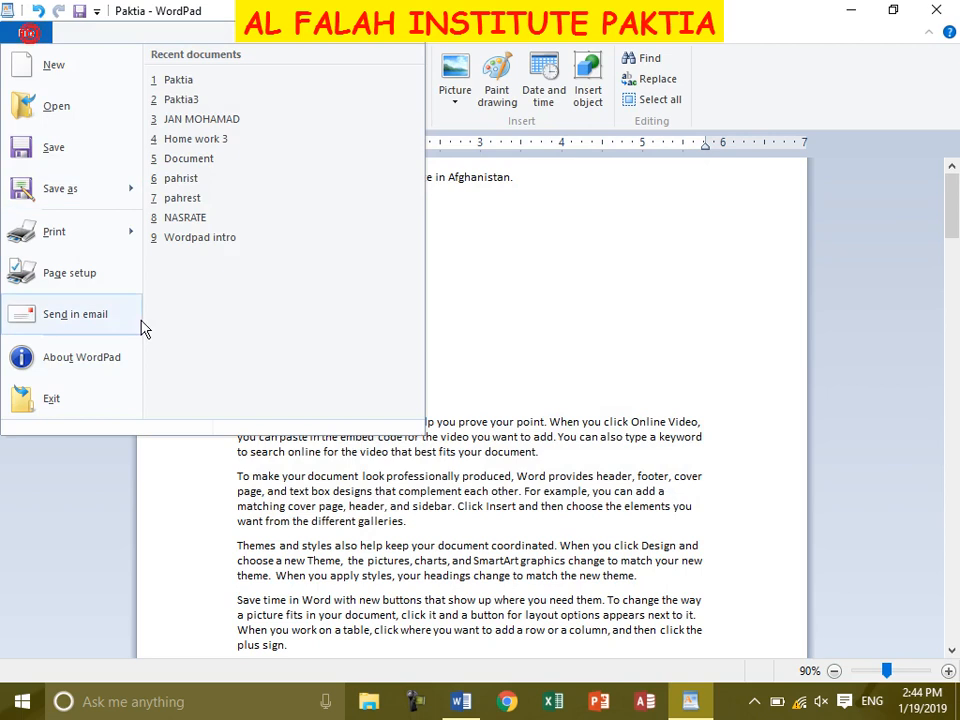
click(501, 547)
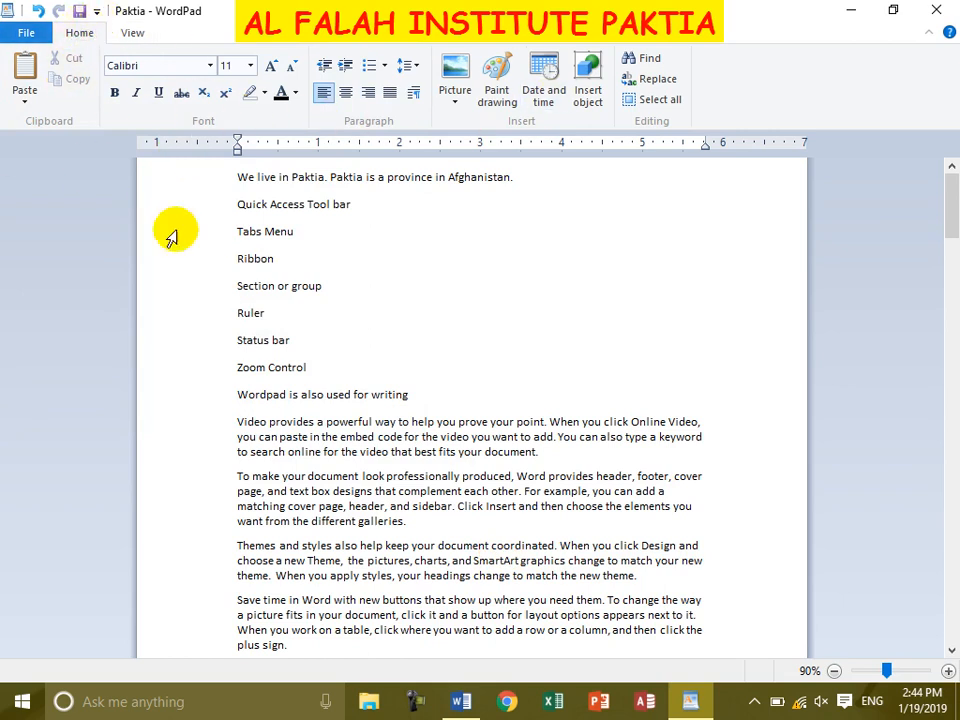
click(26, 30)
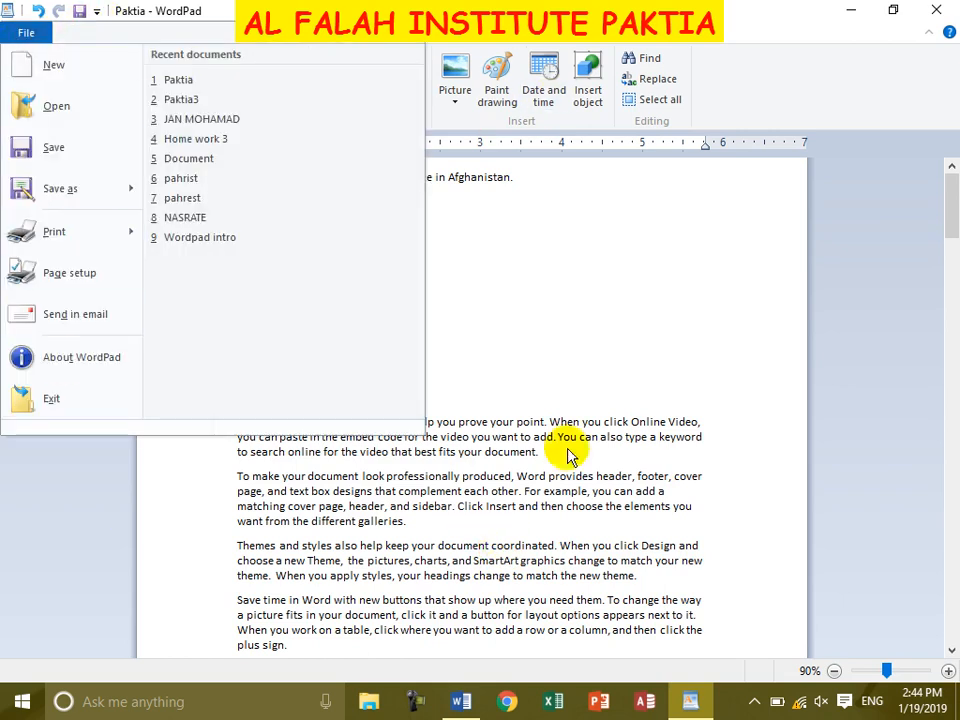
click(489, 549)
click(30, 33)
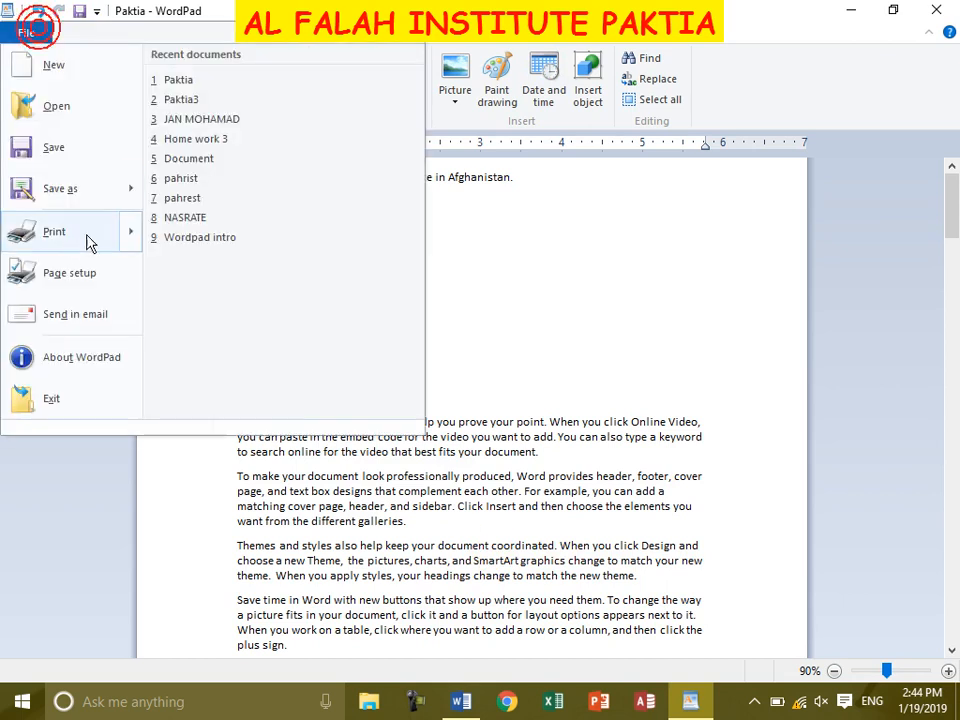
mouse_move(86, 236)
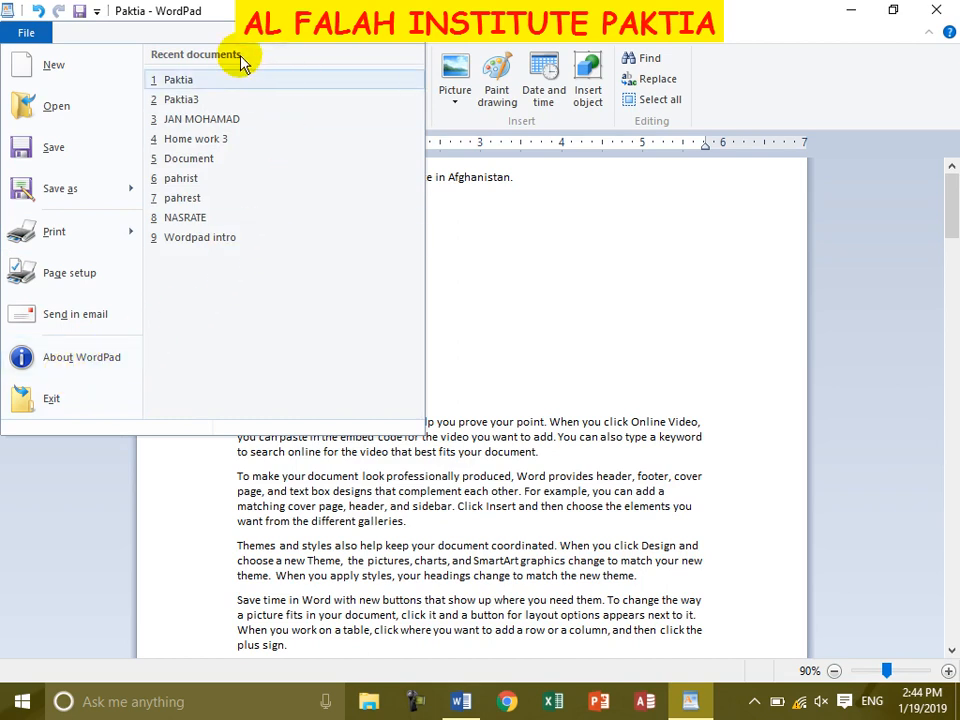
mouse_move(133, 236)
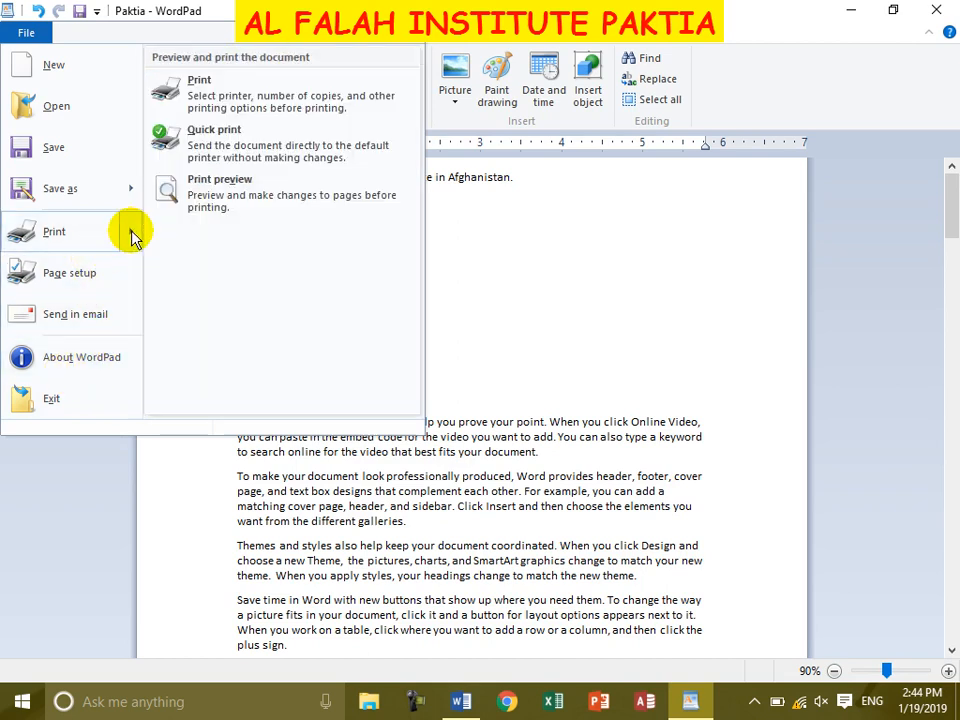
mouse_move(133, 189)
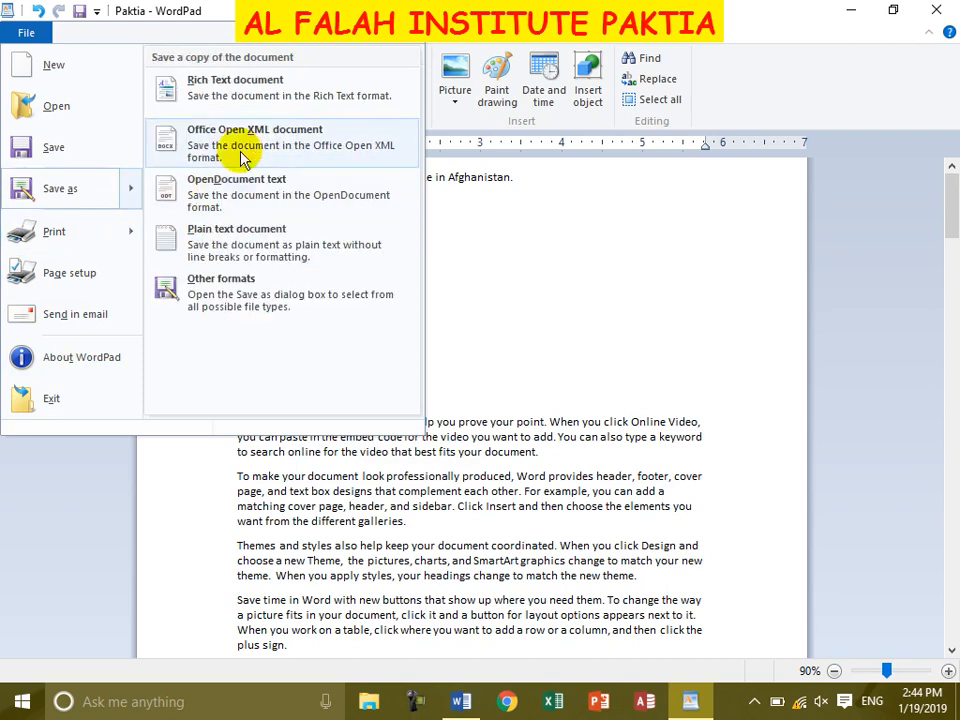
click(537, 476)
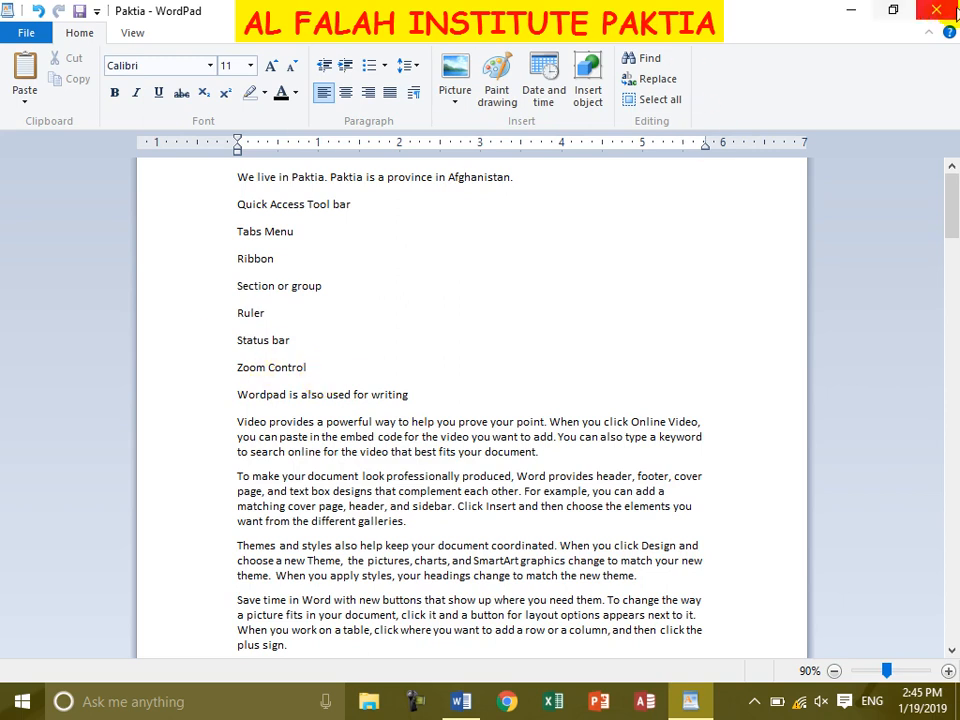
Step: Close the Paktia document
click(937, 10)
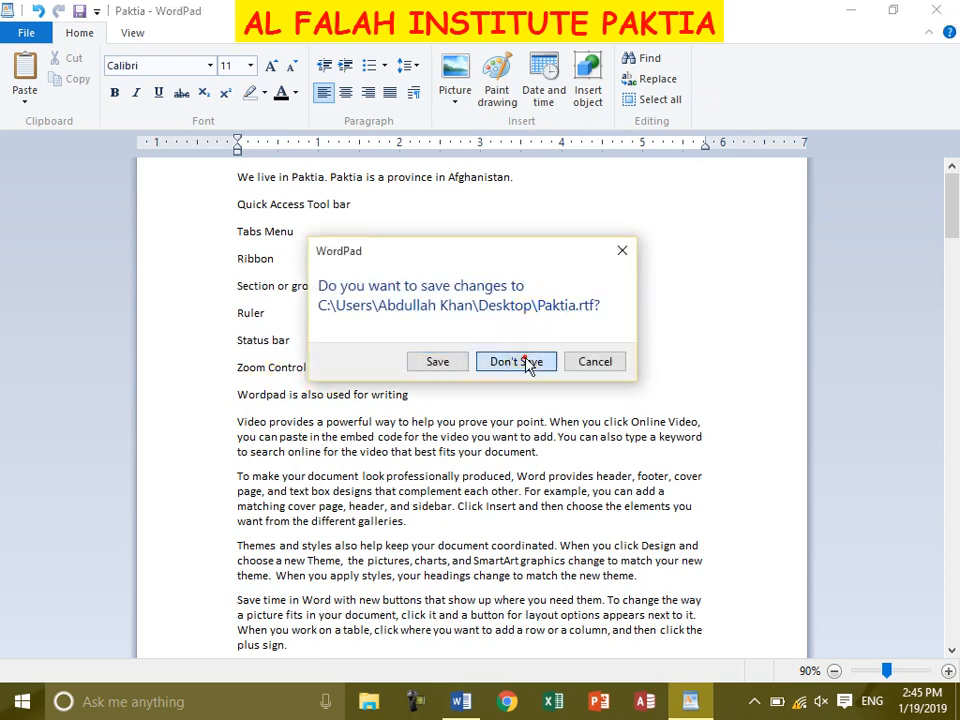